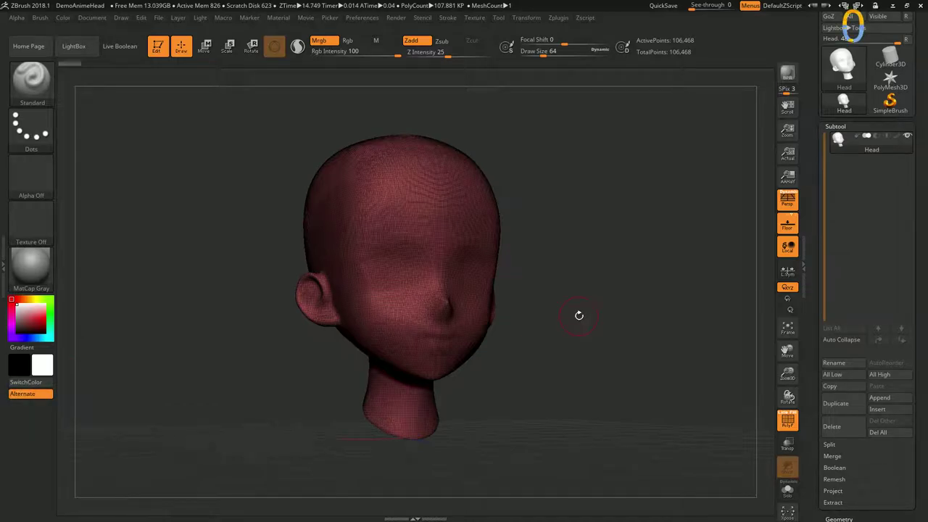
Select the Flatten brush at Z Intensity 100 and turn the head to a tilted side view
{"action": "key", "text": "b"}
{"action": "key", "text": "f"}
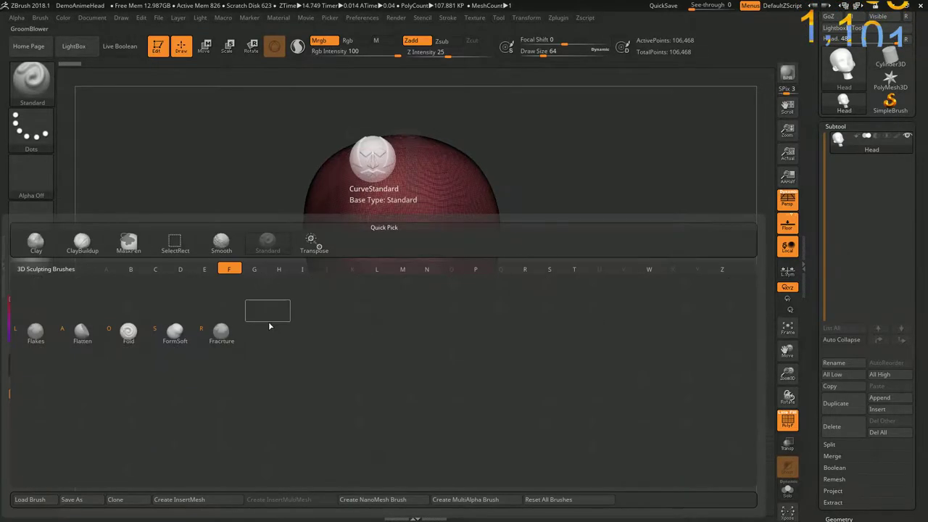
{"action": "key", "text": "a"}
{"action": "left_click", "coordinate": [421, 54]}
{"action": "type", "text": "100"}
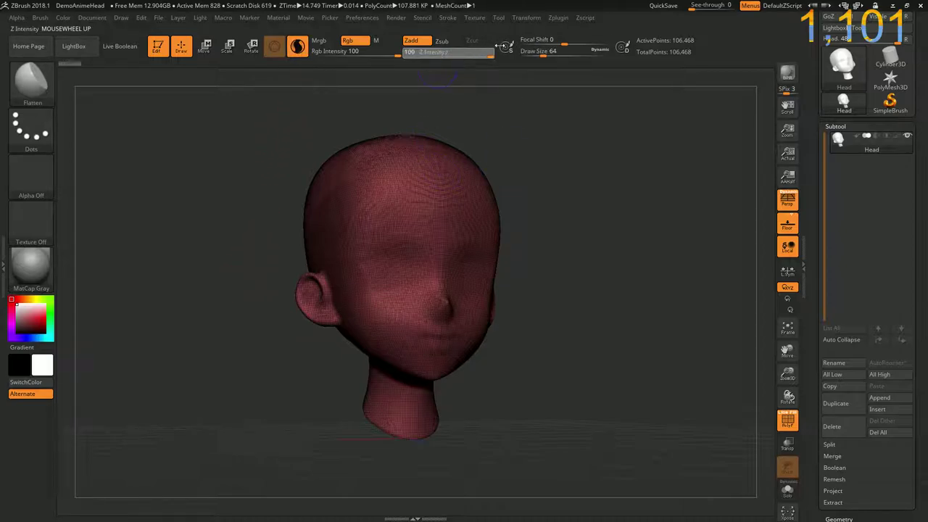
{"action": "mouse_move", "coordinate": [297, 364]}
{"action": "left_mouse_down"}
{"action": "mouse_move", "coordinate": [283, 398]}
{"action": "mouse_move", "coordinate": [294, 367]}
{"action": "mouse_move", "coordinate": [352, 346]}
{"action": "mouse_move", "coordinate": [311, 385]}
{"action": "left_mouse_up"}
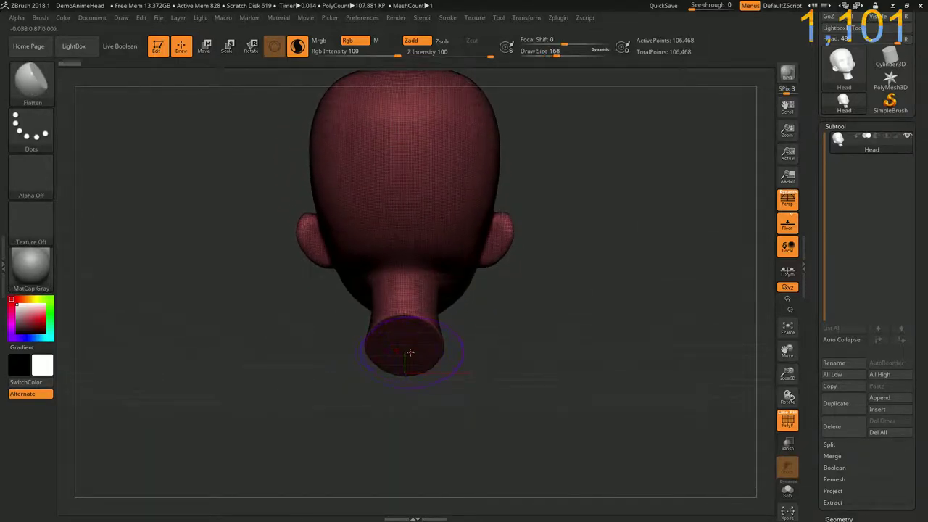
Reshape the bottom end of the neck and enlarge the blob beneath it
{"action": "mouse_move", "coordinate": [410, 353]}
{"action": "left_mouse_down"}
{"action": "mouse_move", "coordinate": [386, 331]}
{"action": "mouse_move", "coordinate": [406, 348]}
{"action": "left_mouse_up"}
{"action": "left_click_drag", "start_coordinate": [479, 406], "coordinate": [431, 385]}
{"action": "left_click_drag", "start_coordinate": [427, 348], "coordinate": [326, 323]}
{"action": "left_click_drag", "start_coordinate": [327, 406], "coordinate": [410, 359]}
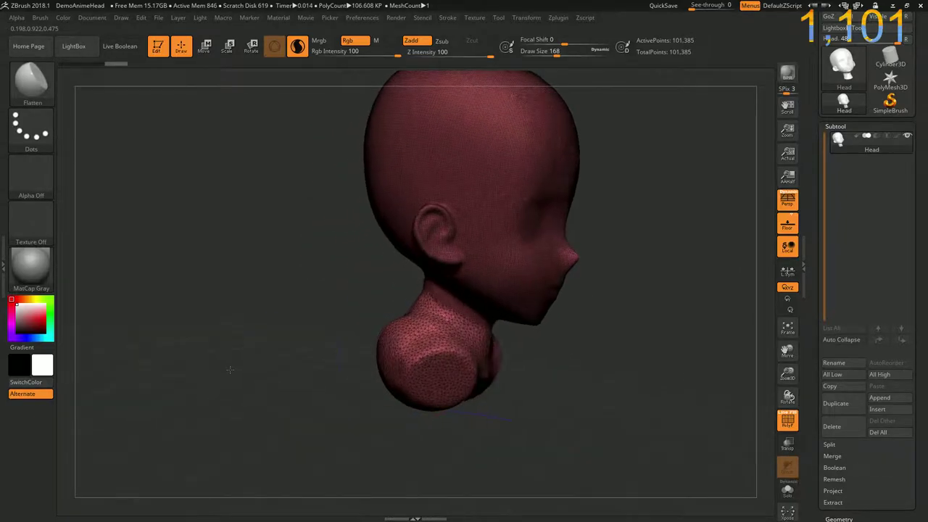
{"action": "left_click_drag", "start_coordinate": [387, 393], "coordinate": [501, 377]}
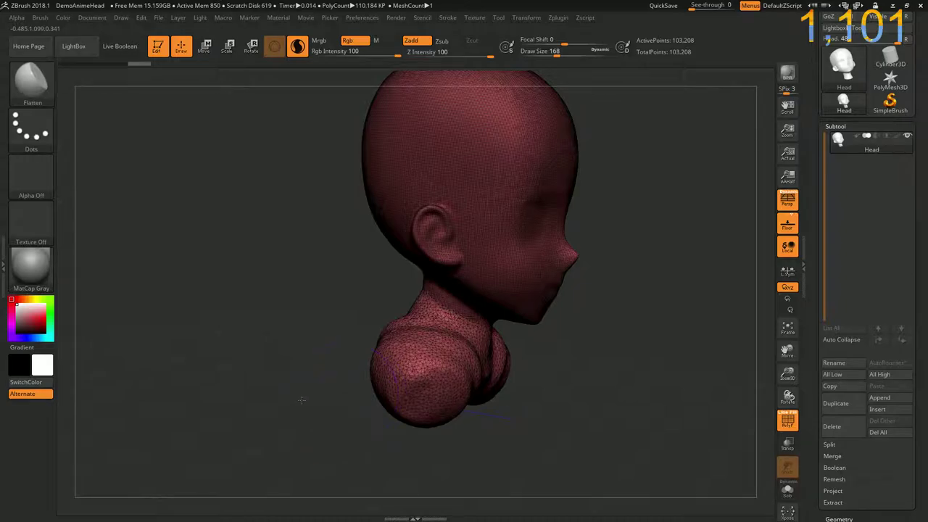
{"action": "left_click_drag", "start_coordinate": [522, 421], "coordinate": [417, 384]}
{"action": "left_click_drag", "start_coordinate": [422, 421], "coordinate": [401, 405]}
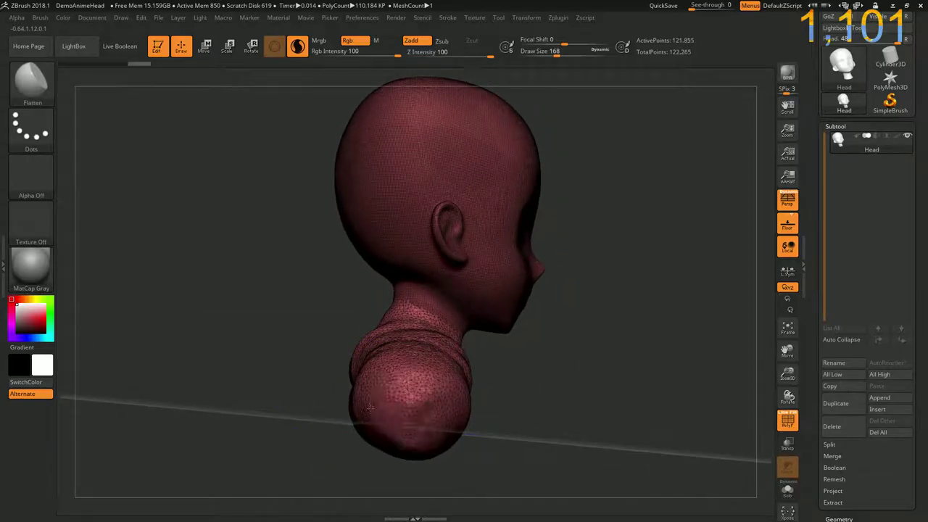
Swell the neck blob into a large rounded torso mass, checking it from below and the side
{"action": "left_click_drag", "start_coordinate": [333, 442], "coordinate": [239, 366]}
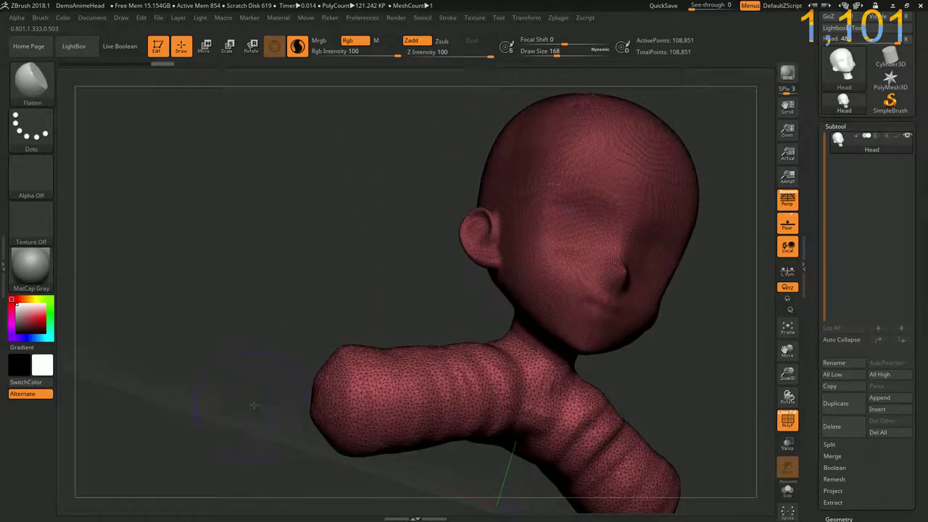
{"action": "left_click_drag", "start_coordinate": [250, 406], "coordinate": [318, 348]}
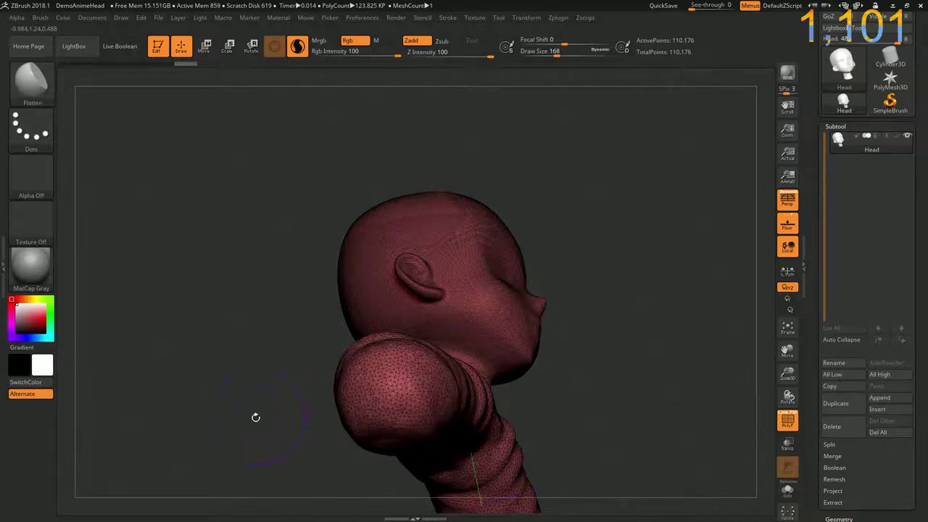
{"action": "mouse_move", "coordinate": [255, 416]}
{"action": "left_mouse_down"}
{"action": "mouse_move", "coordinate": [244, 375]}
{"action": "mouse_move", "coordinate": [298, 357]}
{"action": "left_mouse_up"}
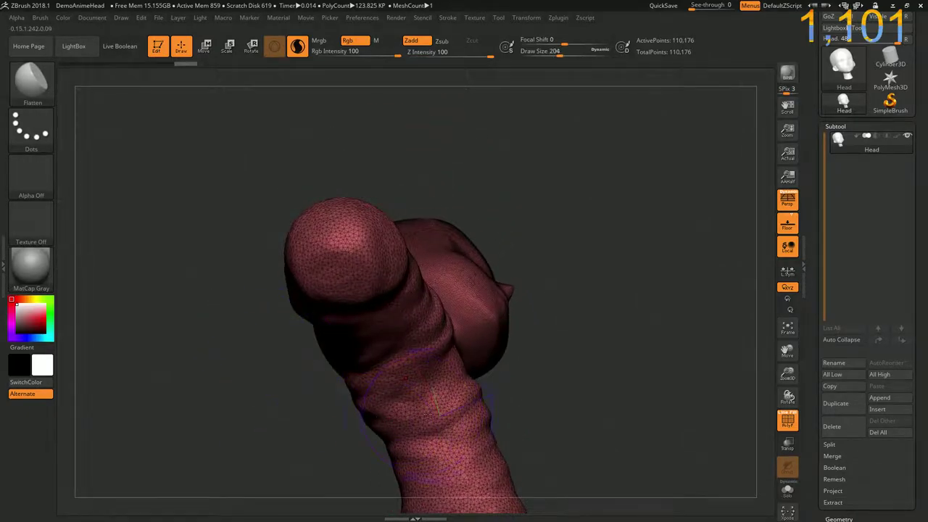
{"action": "left_click_drag", "start_coordinate": [433, 395], "coordinate": [408, 421]}
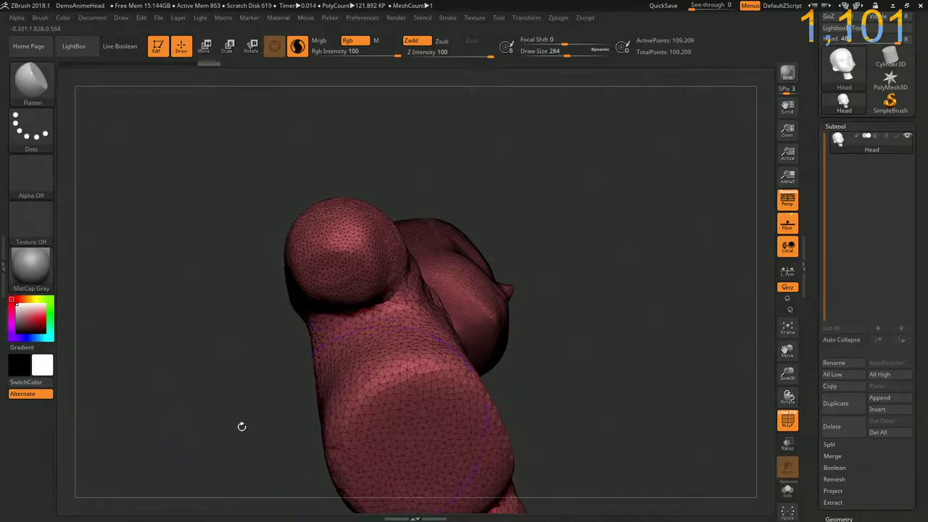
{"action": "left_click_drag", "start_coordinate": [242, 425], "coordinate": [226, 383]}
{"action": "left_click_drag", "start_coordinate": [371, 310], "coordinate": [366, 406]}
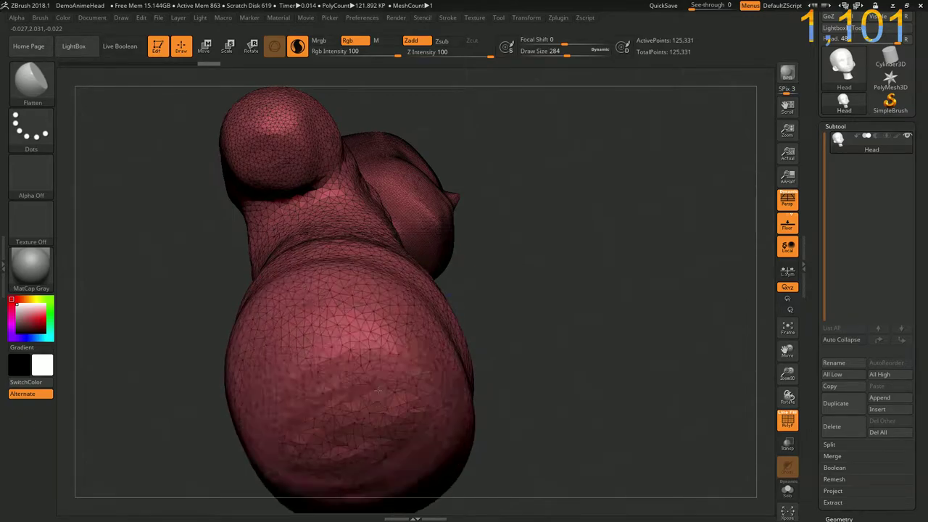
{"action": "mouse_move", "coordinate": [162, 356]}
{"action": "left_mouse_down"}
{"action": "mouse_move", "coordinate": [133, 382]}
{"action": "mouse_move", "coordinate": [116, 375]}
{"action": "mouse_move", "coordinate": [169, 393]}
{"action": "mouse_move", "coordinate": [184, 367]}
{"action": "mouse_move", "coordinate": [188, 373]}
{"action": "left_mouse_up"}
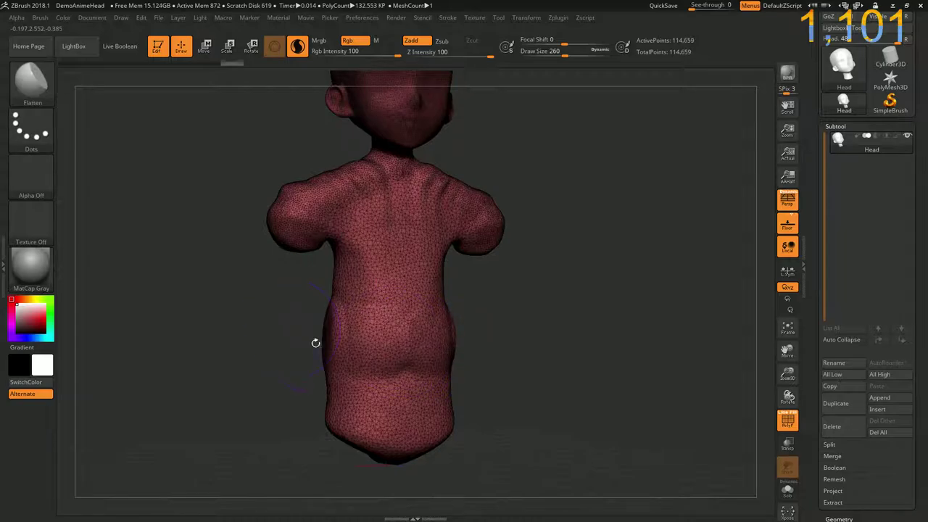
Bulge the belly outward and shape the upper back, right shoulder and lower back
{"action": "left_click_drag", "start_coordinate": [301, 339], "coordinate": [272, 345]}
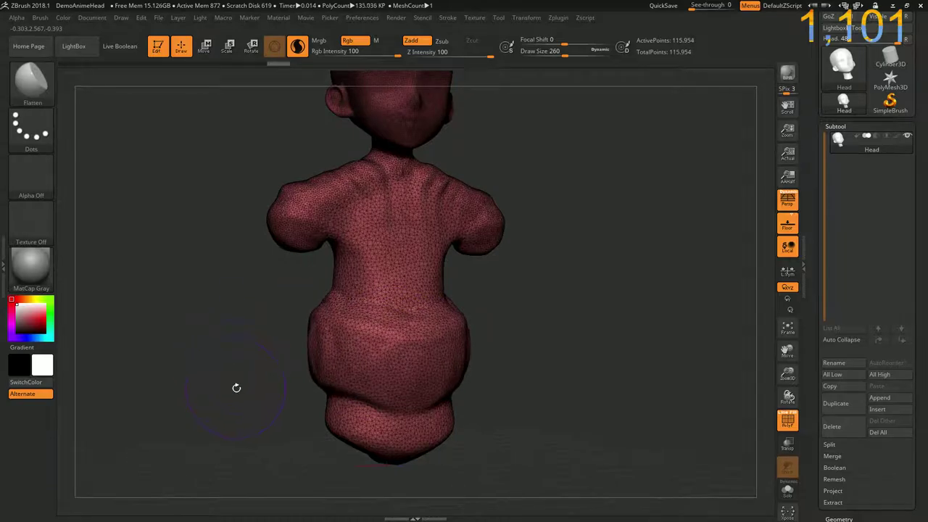
{"action": "mouse_move", "coordinate": [237, 388]}
{"action": "left_mouse_down"}
{"action": "mouse_move", "coordinate": [316, 376]}
{"action": "mouse_move", "coordinate": [250, 348]}
{"action": "left_mouse_up"}
{"action": "left_click_drag", "start_coordinate": [299, 185], "coordinate": [445, 245]}
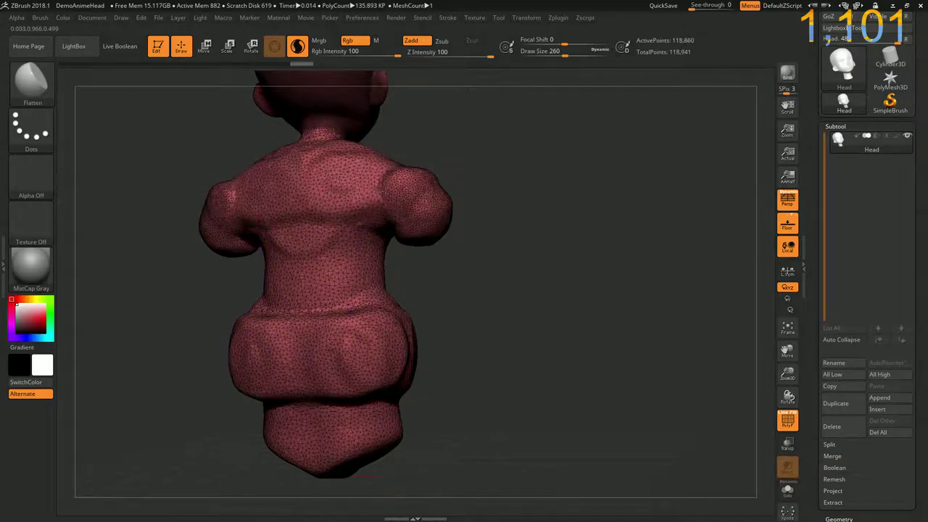
{"action": "left_click_drag", "start_coordinate": [297, 175], "coordinate": [341, 181]}
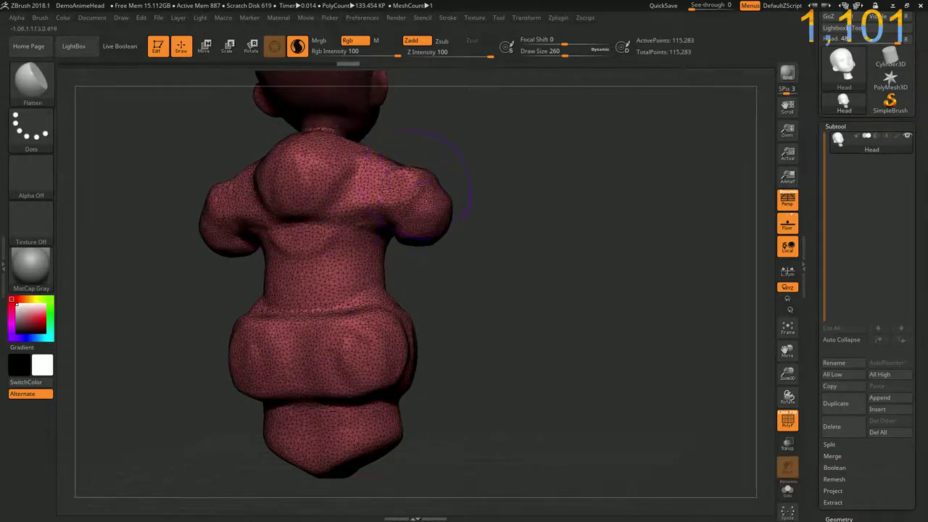
{"action": "mouse_move", "coordinate": [507, 241]}
{"action": "left_mouse_down"}
{"action": "mouse_move", "coordinate": [488, 263]}
{"action": "mouse_move", "coordinate": [451, 268]}
{"action": "left_mouse_up"}
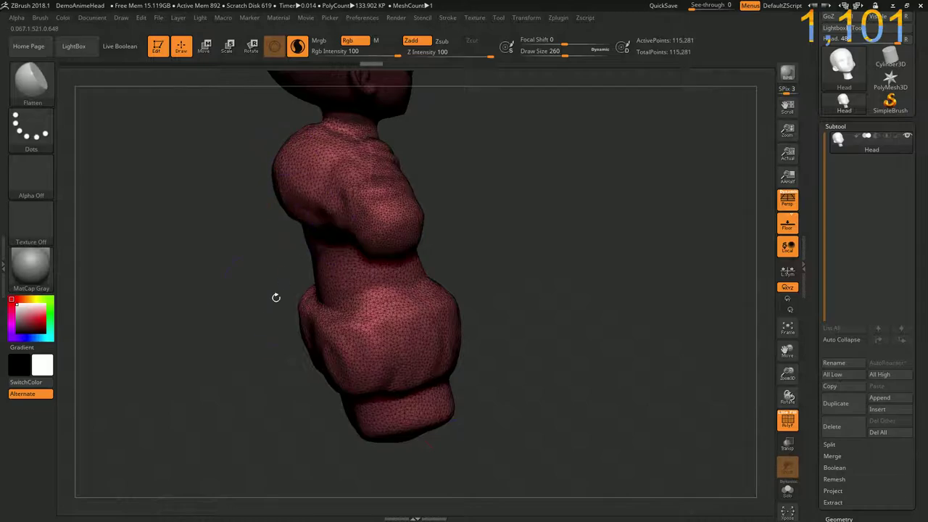
{"action": "left_click_drag", "start_coordinate": [275, 296], "coordinate": [240, 290]}
{"action": "left_click_drag", "start_coordinate": [247, 239], "coordinate": [327, 276]}
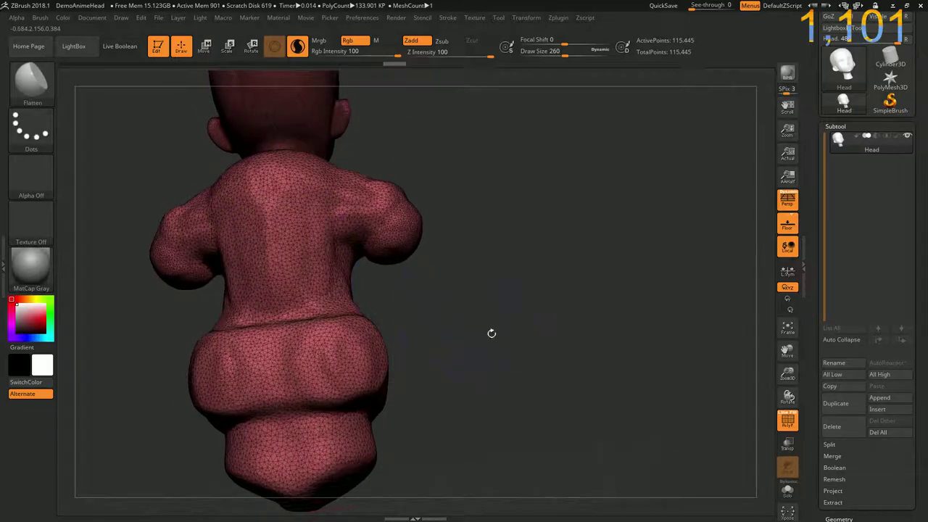
Refine the upper and lower back from a side view
{"action": "mouse_move", "coordinate": [491, 331]}
{"action": "left_mouse_down"}
{"action": "mouse_move", "coordinate": [235, 339]}
{"action": "mouse_move", "coordinate": [305, 218]}
{"action": "left_mouse_up"}
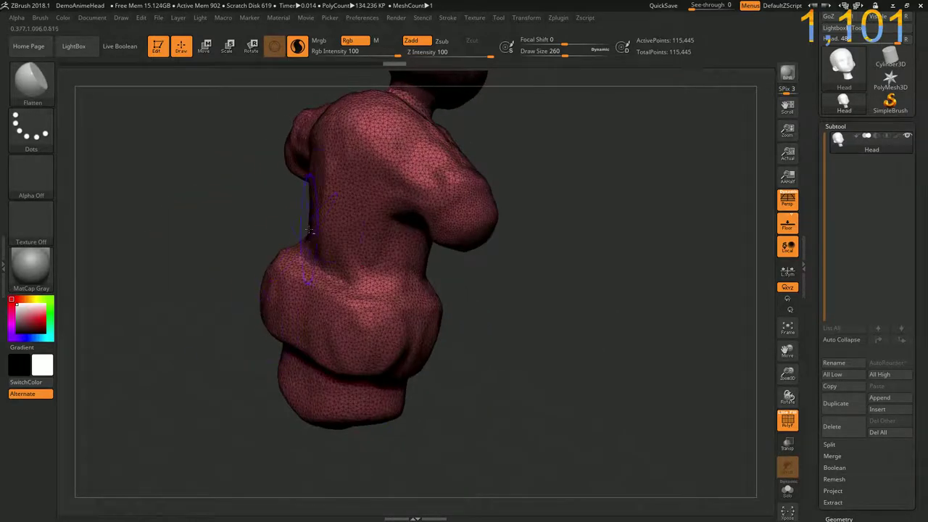
{"action": "left_click_drag", "start_coordinate": [305, 166], "coordinate": [341, 261]}
{"action": "left_click_drag", "start_coordinate": [304, 203], "coordinate": [370, 109]}
{"action": "left_click_drag", "start_coordinate": [327, 167], "coordinate": [384, 94]}
{"action": "left_click_drag", "start_coordinate": [253, 232], "coordinate": [218, 246]}
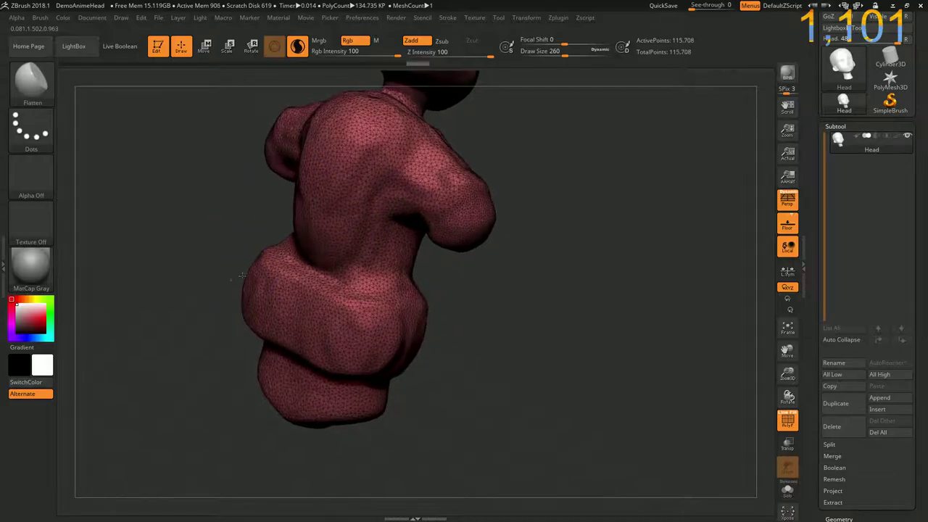
{"action": "left_click_drag", "start_coordinate": [276, 247], "coordinate": [355, 290]}
{"action": "left_click_drag", "start_coordinate": [282, 218], "coordinate": [348, 304]}
{"action": "mouse_move", "coordinate": [268, 297]}
{"action": "left_mouse_down"}
{"action": "mouse_move", "coordinate": [302, 354]}
{"action": "mouse_move", "coordinate": [261, 304]}
{"action": "mouse_move", "coordinate": [348, 391]}
{"action": "left_mouse_up"}
Flatten the lower back and right bulge into a horizontal ledge like a shirt hem
{"action": "left_click_drag", "start_coordinate": [312, 334], "coordinate": [377, 384]}
{"action": "left_click_drag", "start_coordinate": [239, 290], "coordinate": [406, 348]}
{"action": "left_click_drag", "start_coordinate": [444, 392], "coordinate": [377, 405]}
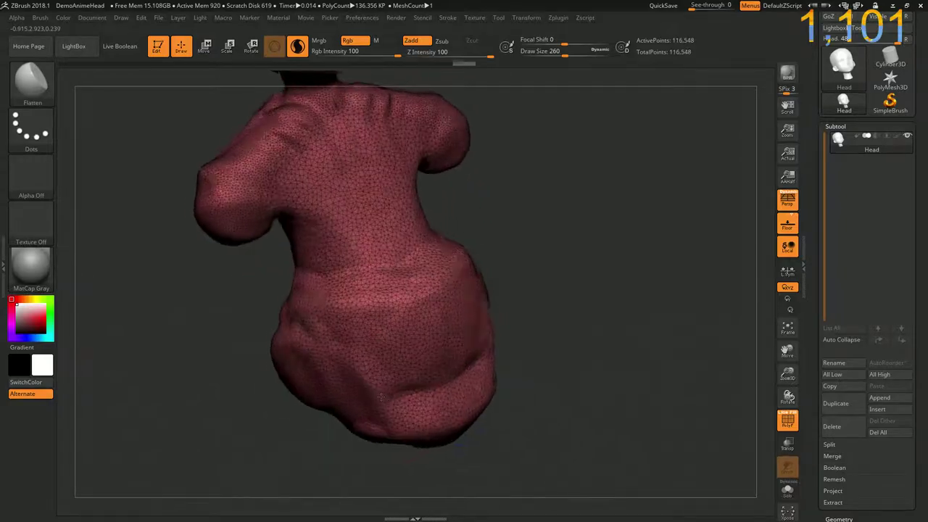
{"action": "left_click_drag", "start_coordinate": [435, 297], "coordinate": [449, 421]}
{"action": "left_click_drag", "start_coordinate": [471, 305], "coordinate": [377, 421]}
{"action": "left_click_drag", "start_coordinate": [336, 387], "coordinate": [464, 326]}
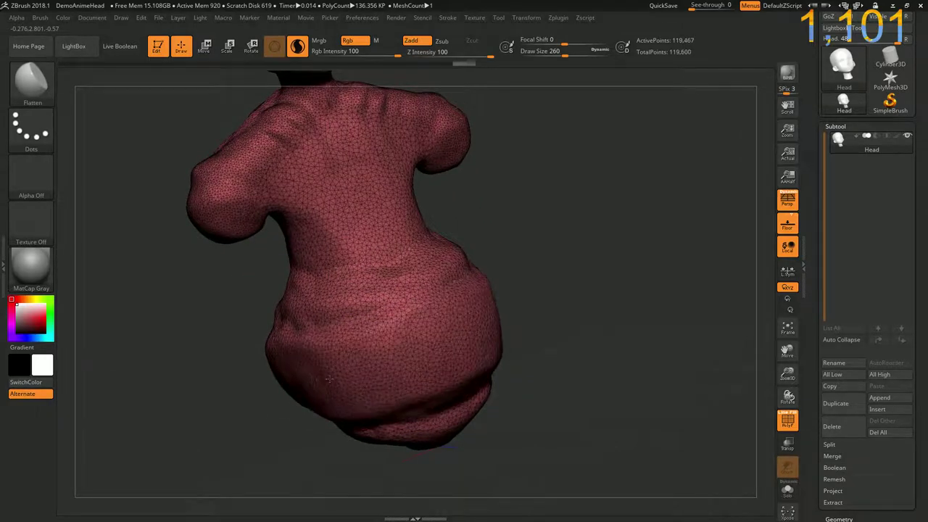
{"action": "left_click_drag", "start_coordinate": [406, 362], "coordinate": [493, 304]}
{"action": "mouse_move", "coordinate": [363, 290]}
{"action": "left_mouse_down"}
{"action": "mouse_move", "coordinate": [456, 261]}
{"action": "mouse_move", "coordinate": [370, 299]}
{"action": "mouse_move", "coordinate": [464, 254]}
{"action": "mouse_move", "coordinate": [290, 326]}
{"action": "mouse_move", "coordinate": [450, 232]}
{"action": "mouse_move", "coordinate": [343, 315]}
{"action": "left_mouse_up"}
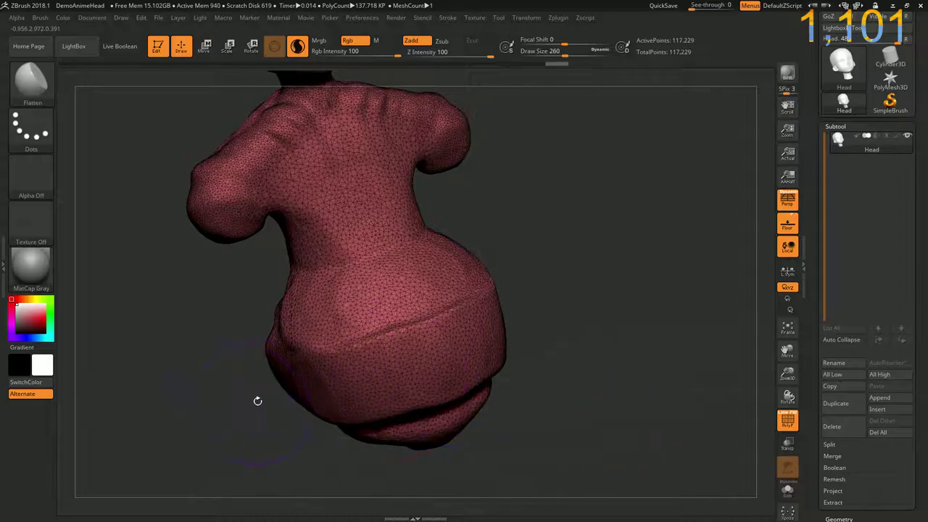
Build up the left end of the body, undoing a stray flattened facet on the front
{"action": "mouse_move", "coordinate": [256, 398]}
{"action": "left_mouse_down"}
{"action": "mouse_move", "coordinate": [240, 332]}
{"action": "mouse_move", "coordinate": [333, 299]}
{"action": "left_mouse_up"}
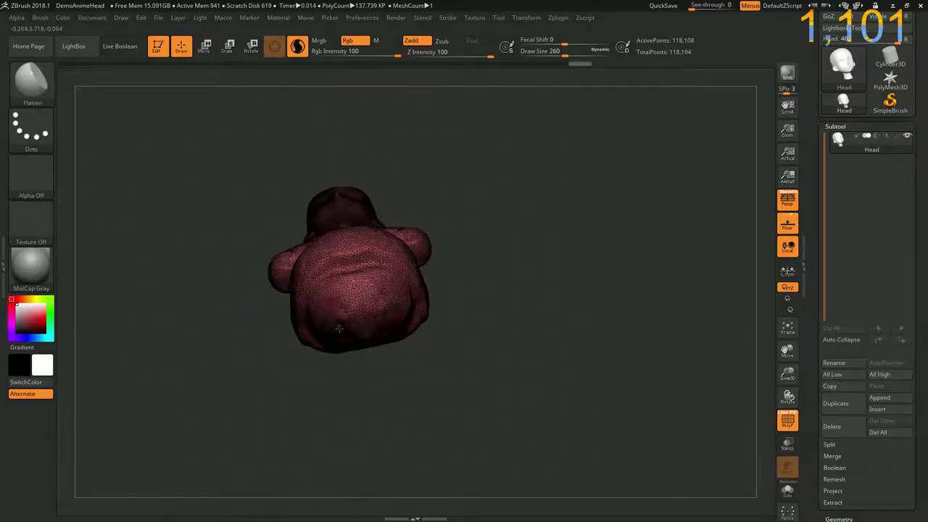
{"action": "mouse_move", "coordinate": [358, 334]}
{"action": "left_mouse_down"}
{"action": "mouse_move", "coordinate": [237, 370]}
{"action": "mouse_move", "coordinate": [309, 339]}
{"action": "mouse_move", "coordinate": [267, 307]}
{"action": "left_mouse_up"}
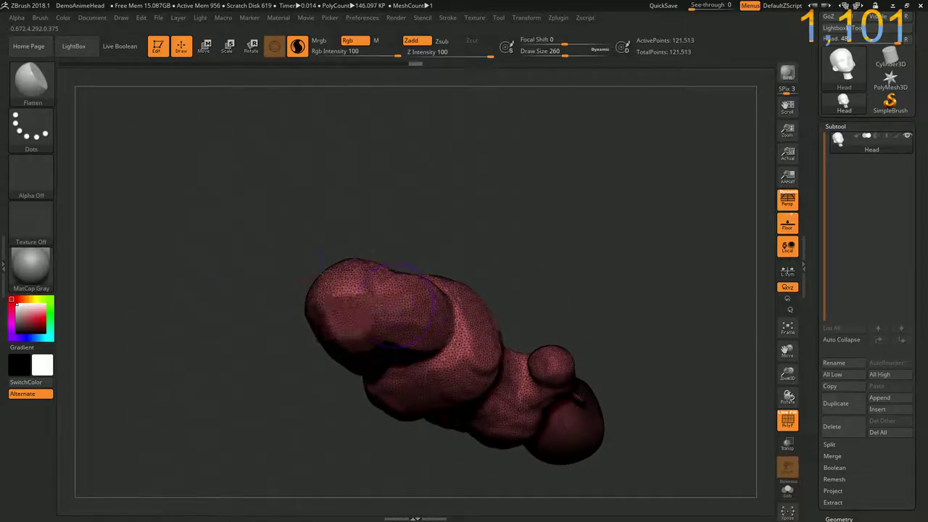
{"action": "mouse_move", "coordinate": [391, 290]}
{"action": "left_mouse_down"}
{"action": "mouse_move", "coordinate": [325, 277]}
{"action": "mouse_move", "coordinate": [325, 329]}
{"action": "mouse_move", "coordinate": [341, 322]}
{"action": "left_mouse_up"}
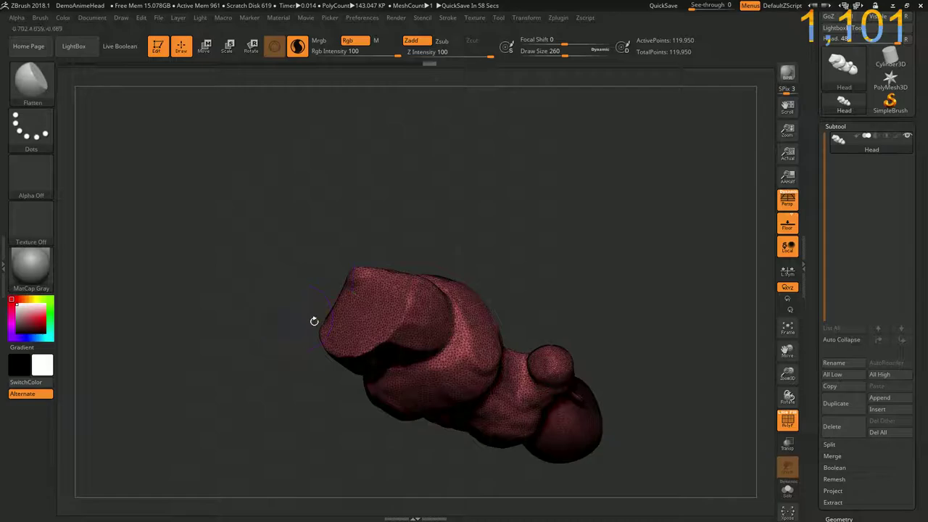
{"action": "left_click_drag", "start_coordinate": [314, 321], "coordinate": [290, 350]}
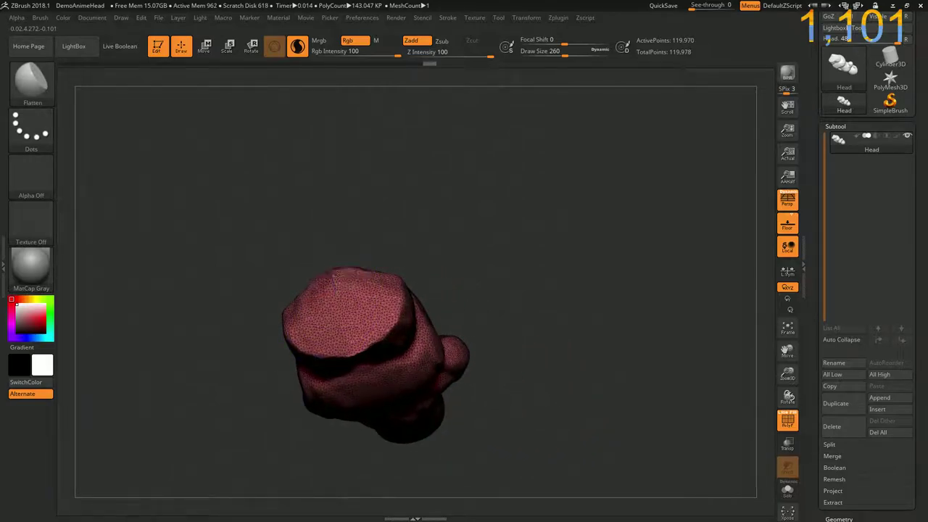
{"action": "mouse_move", "coordinate": [330, 277]}
{"action": "left_mouse_down"}
{"action": "mouse_move", "coordinate": [465, 319]}
{"action": "mouse_move", "coordinate": [505, 296]}
{"action": "mouse_move", "coordinate": [501, 282]}
{"action": "mouse_move", "coordinate": [540, 340]}
{"action": "left_mouse_up"}
{"action": "key", "text": "ctrl+z"}
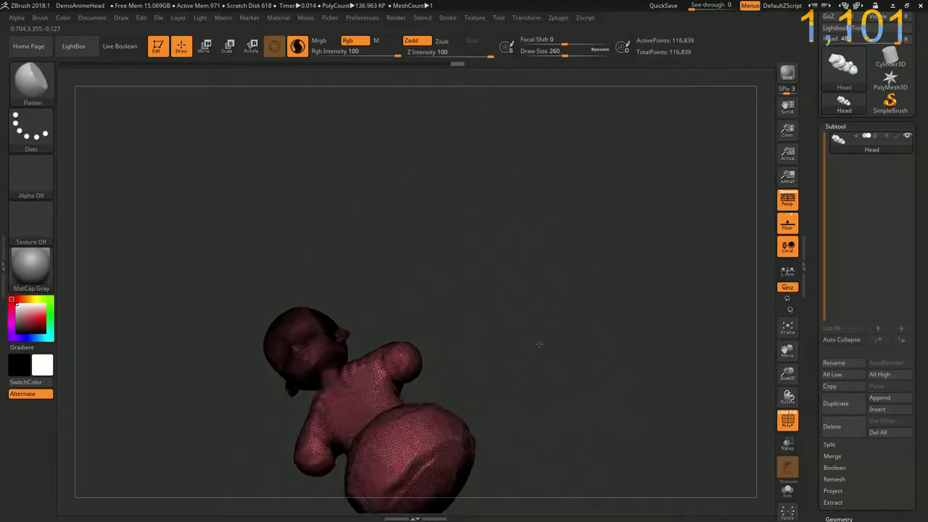
Reshape the body's underside into flat soles and enlarge the top sphere
{"action": "mouse_move", "coordinate": [573, 302]}
{"action": "left_mouse_down", "text": "shift"}
{"action": "mouse_move", "coordinate": [297, 391]}
{"action": "mouse_move", "coordinate": [313, 366]}
{"action": "left_mouse_up", "text": "shift"}
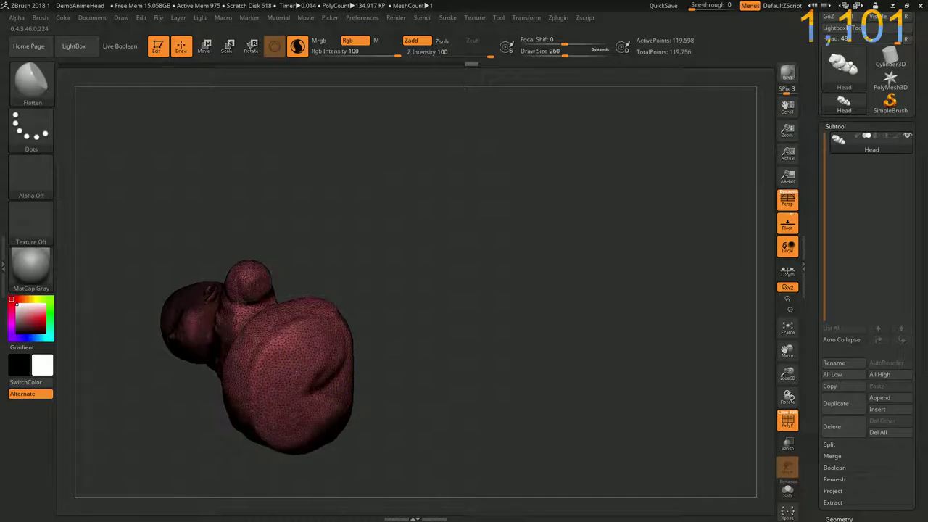
{"action": "left_click_drag", "start_coordinate": [435, 304], "coordinate": [377, 435]}
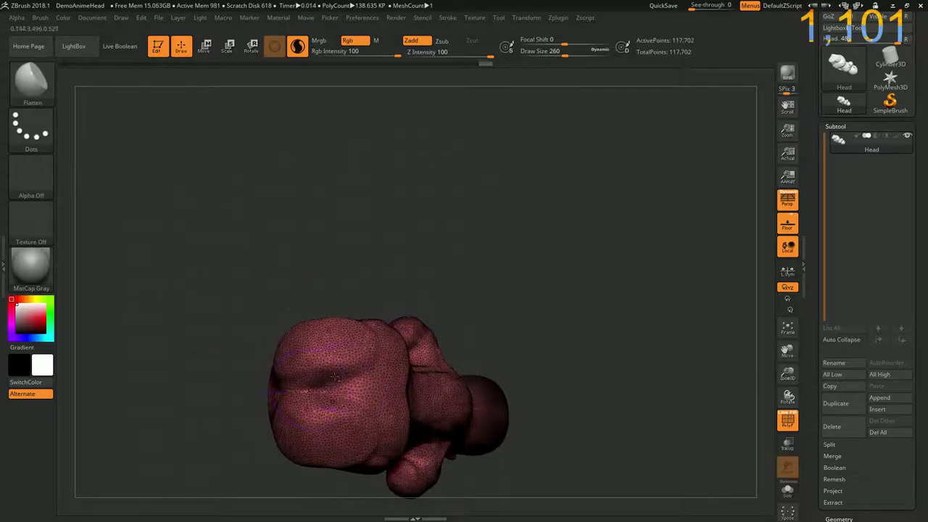
{"action": "mouse_move", "coordinate": [326, 377]}
{"action": "left_mouse_down"}
{"action": "mouse_move", "coordinate": [319, 435]}
{"action": "mouse_move", "coordinate": [274, 350]}
{"action": "mouse_move", "coordinate": [221, 348]}
{"action": "mouse_move", "coordinate": [316, 314]}
{"action": "left_mouse_up"}
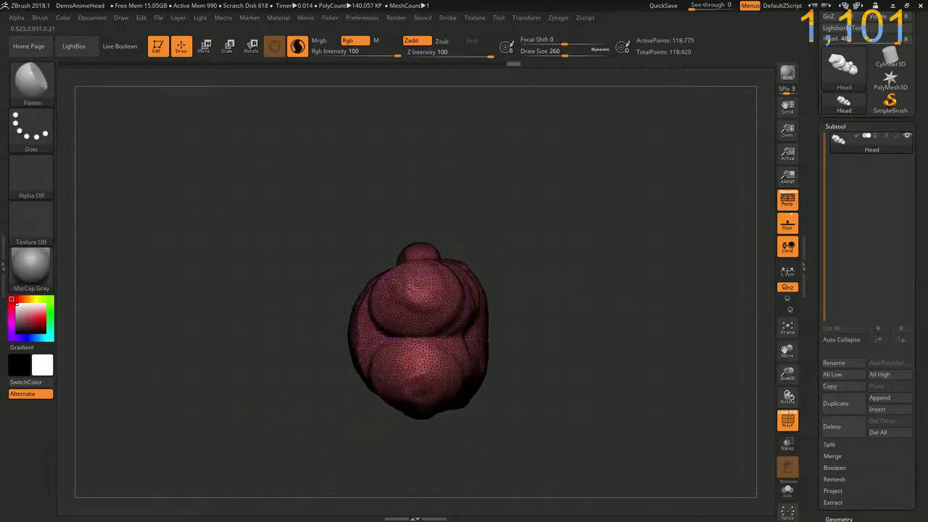
{"action": "mouse_move", "coordinate": [417, 275]}
{"action": "left_mouse_down"}
{"action": "mouse_move", "coordinate": [380, 248]}
{"action": "mouse_move", "coordinate": [370, 269]}
{"action": "mouse_move", "coordinate": [395, 235]}
{"action": "mouse_move", "coordinate": [449, 269]}
{"action": "mouse_move", "coordinate": [406, 247]}
{"action": "left_mouse_up"}
Flatten the arm-end discs further, undoing three unwanted sculpt strokes
{"action": "mouse_move", "coordinate": [359, 313]}
{"action": "left_mouse_down"}
{"action": "mouse_move", "coordinate": [249, 377]}
{"action": "mouse_move", "coordinate": [266, 313]}
{"action": "mouse_move", "coordinate": [240, 250]}
{"action": "left_mouse_up"}
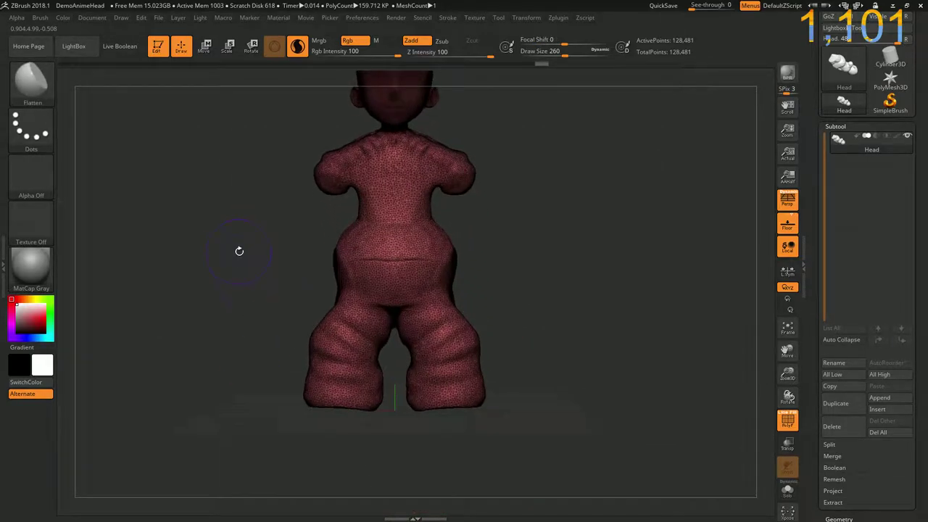
{"action": "left_click_drag", "start_coordinate": [257, 290], "coordinate": [353, 296]}
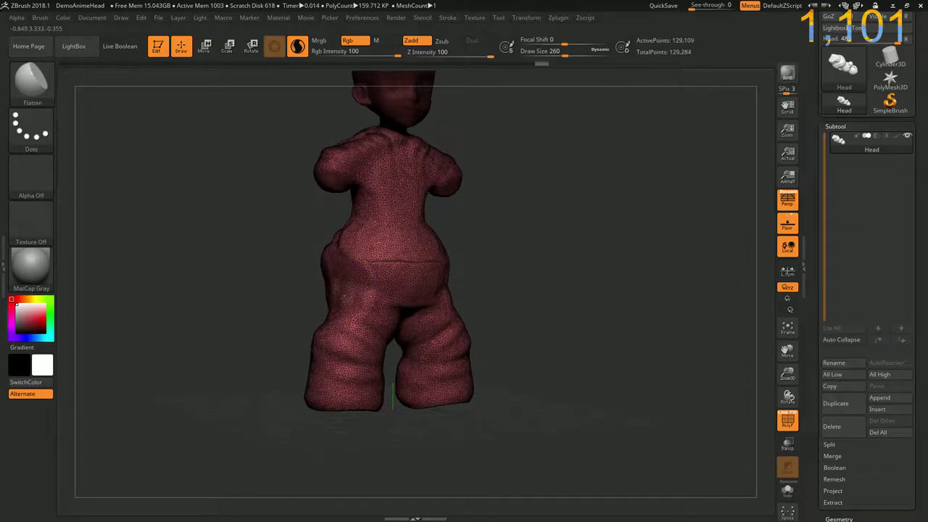
{"action": "key", "text": "ctrl+z"}
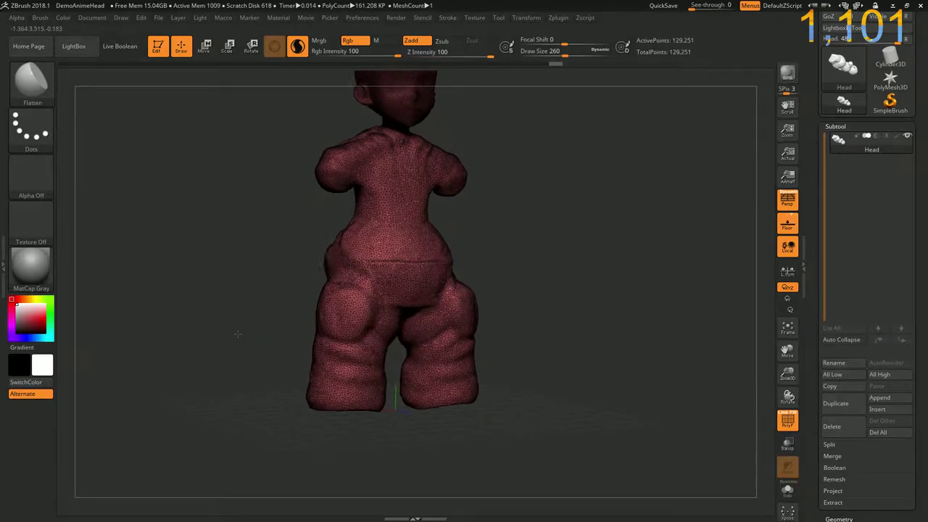
{"action": "key", "text": "ctrl+z"}
{"action": "key", "text": "ctrl+z"}
{"action": "mouse_move", "coordinate": [262, 219]}
{"action": "left_mouse_down"}
{"action": "mouse_move", "coordinate": [267, 253]}
{"action": "mouse_move", "coordinate": [292, 199]}
{"action": "mouse_move", "coordinate": [238, 294]}
{"action": "mouse_move", "coordinate": [353, 295]}
{"action": "left_mouse_up"}
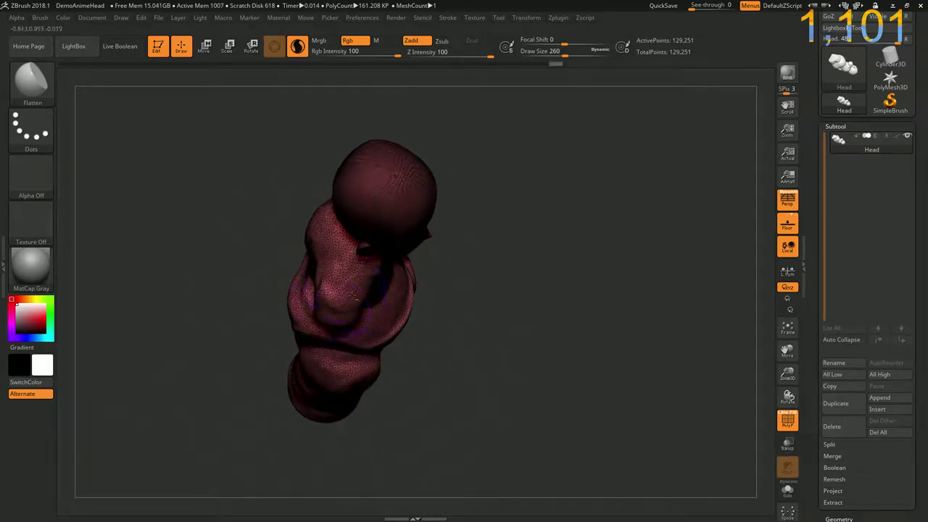
{"action": "key", "text": "ctrl+z"}
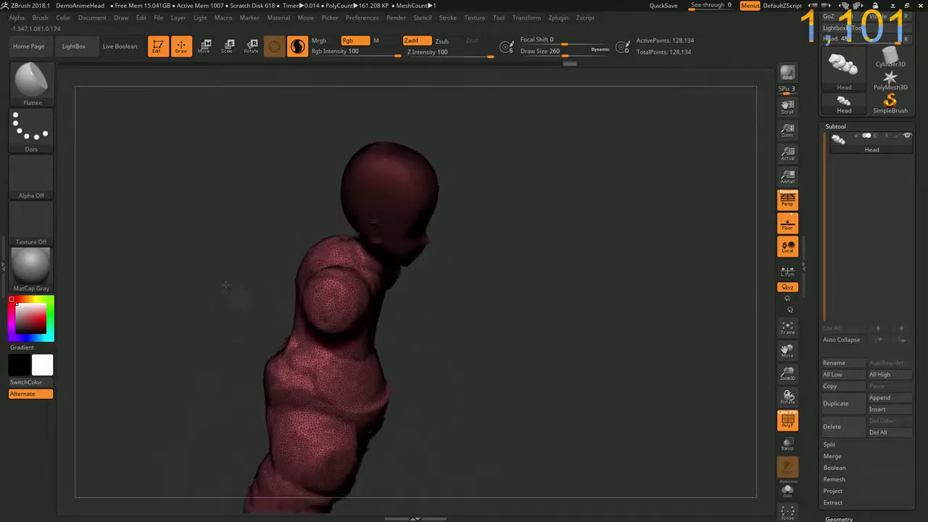
Undo two more stray strokes while bringing the figure round to a front view
{"action": "left_click_drag", "start_coordinate": [261, 290], "coordinate": [240, 269]}
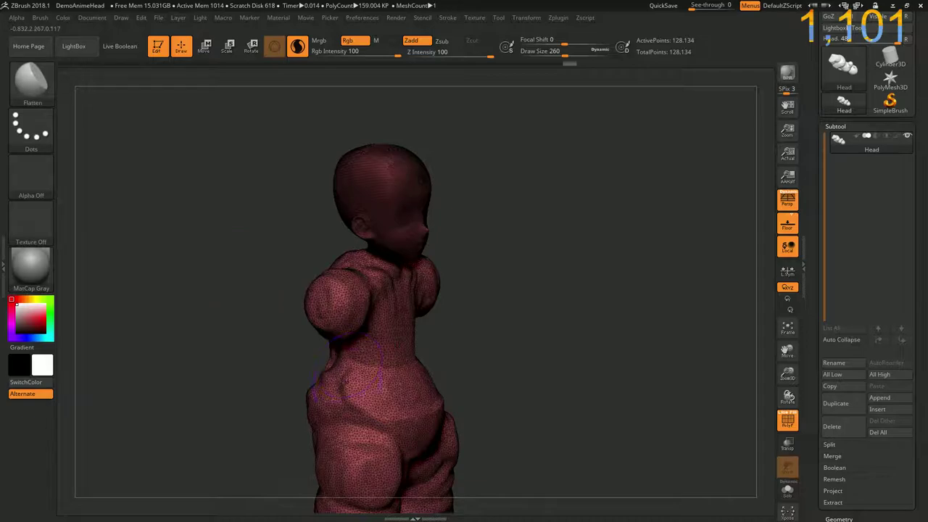
{"action": "key", "text": "ctrl+z"}
{"action": "mouse_move", "coordinate": [243, 421]}
{"action": "left_mouse_down"}
{"action": "mouse_move", "coordinate": [182, 381]}
{"action": "mouse_move", "coordinate": [199, 383]}
{"action": "mouse_move", "coordinate": [344, 294]}
{"action": "left_mouse_up"}
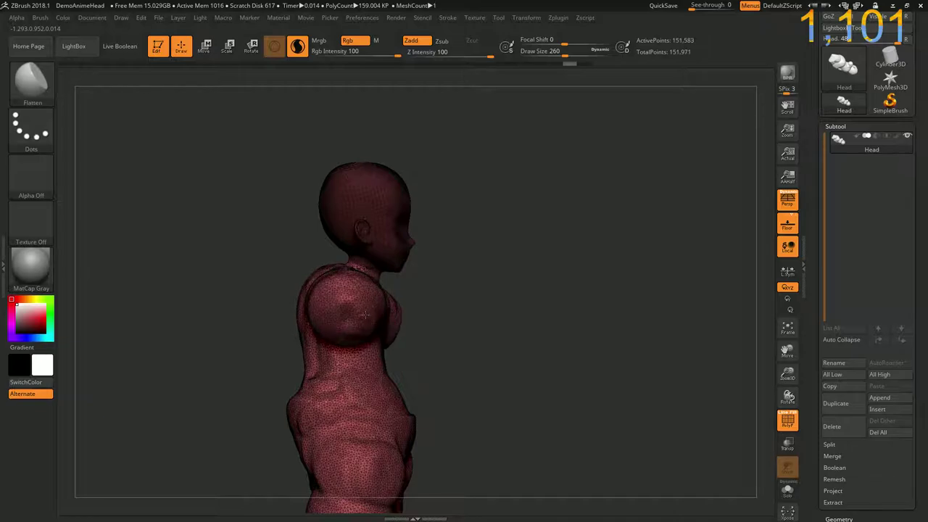
{"action": "key", "text": "ctrl+z"}
{"action": "mouse_move", "coordinate": [201, 337]}
{"action": "left_mouse_down"}
{"action": "mouse_move", "coordinate": [182, 310]}
{"action": "mouse_move", "coordinate": [226, 340]}
{"action": "mouse_move", "coordinate": [271, 292]}
{"action": "left_mouse_up"}
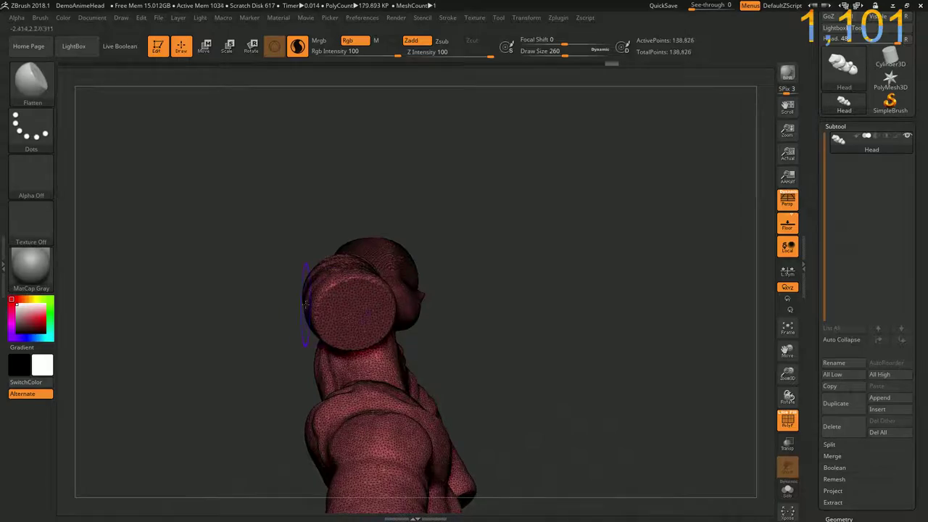
{"action": "mouse_move", "coordinate": [305, 304]}
{"action": "left_mouse_down"}
{"action": "mouse_move", "coordinate": [196, 310]}
{"action": "mouse_move", "coordinate": [200, 297]}
{"action": "mouse_move", "coordinate": [157, 315]}
{"action": "mouse_move", "coordinate": [159, 362]}
{"action": "mouse_move", "coordinate": [410, 274]}
{"action": "mouse_move", "coordinate": [377, 300]}
{"action": "left_mouse_up"}
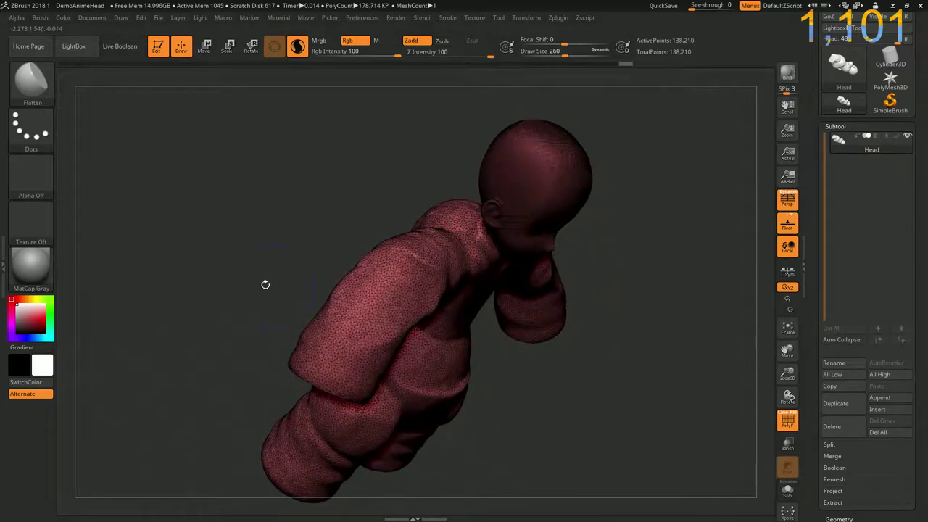
Reshape both arms symmetrically from a front view
{"action": "mouse_move", "coordinate": [266, 284]}
{"action": "left_mouse_down"}
{"action": "mouse_move", "coordinate": [201, 276]}
{"action": "mouse_move", "coordinate": [189, 355]}
{"action": "mouse_move", "coordinate": [171, 283]}
{"action": "left_mouse_up"}
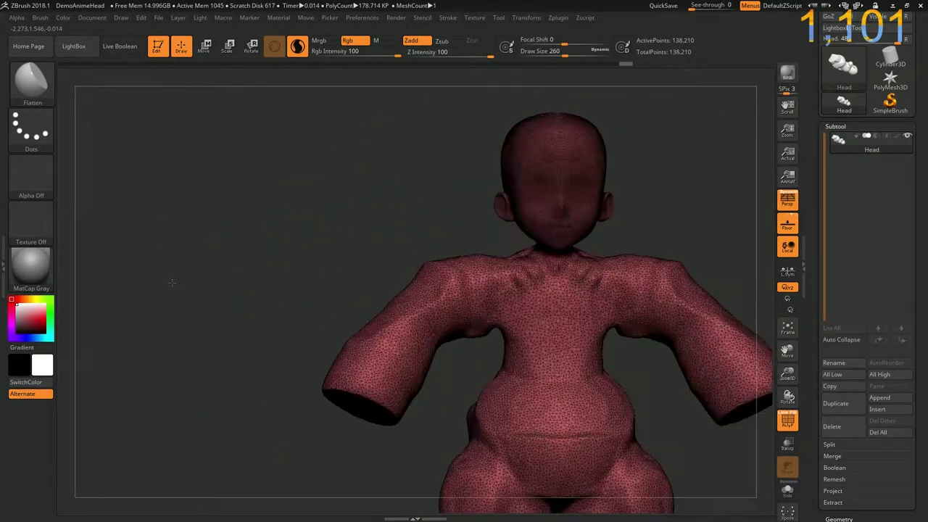
{"action": "left_click_drag", "start_coordinate": [230, 343], "coordinate": [128, 285]}
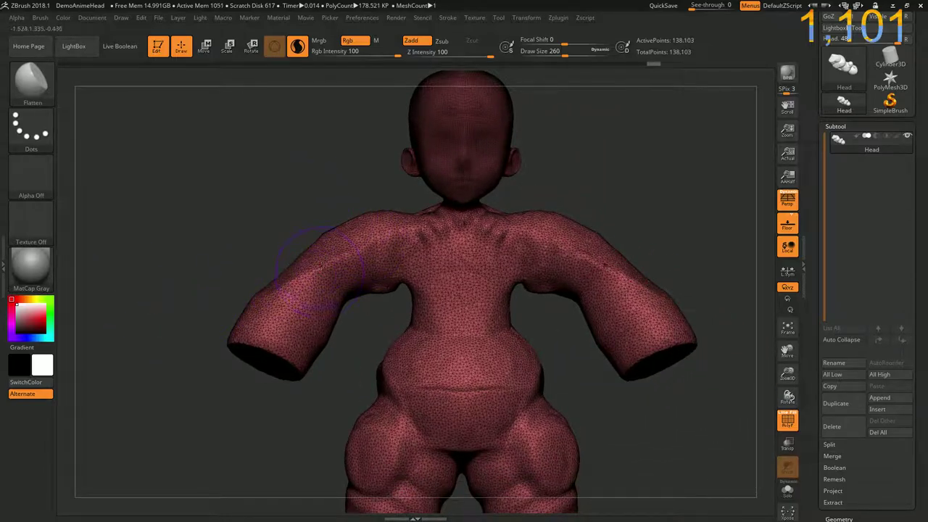
{"action": "left_click_drag", "start_coordinate": [317, 268], "coordinate": [227, 300]}
{"action": "left_click_drag", "start_coordinate": [149, 326], "coordinate": [221, 298]}
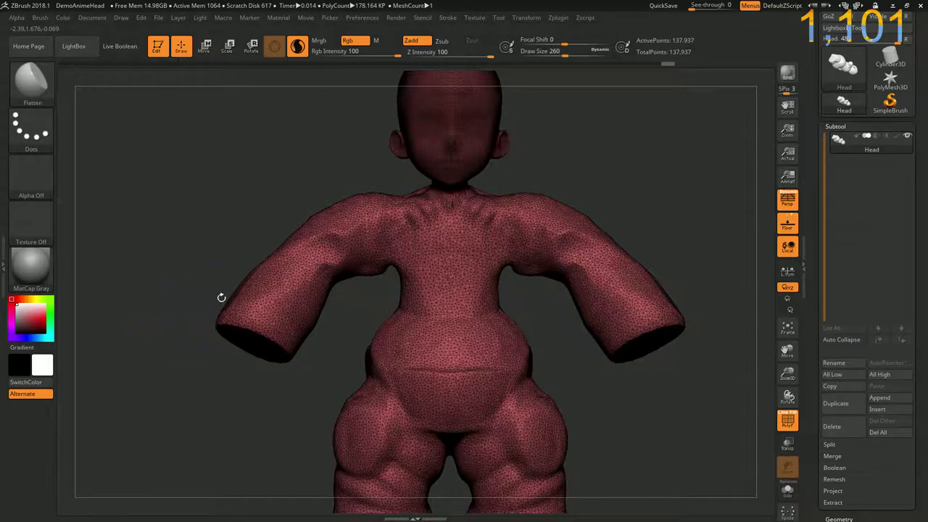
{"action": "mouse_move", "coordinate": [361, 286]}
{"action": "left_mouse_down"}
{"action": "mouse_move", "coordinate": [318, 322]}
{"action": "mouse_move", "coordinate": [310, 360]}
{"action": "left_mouse_up"}
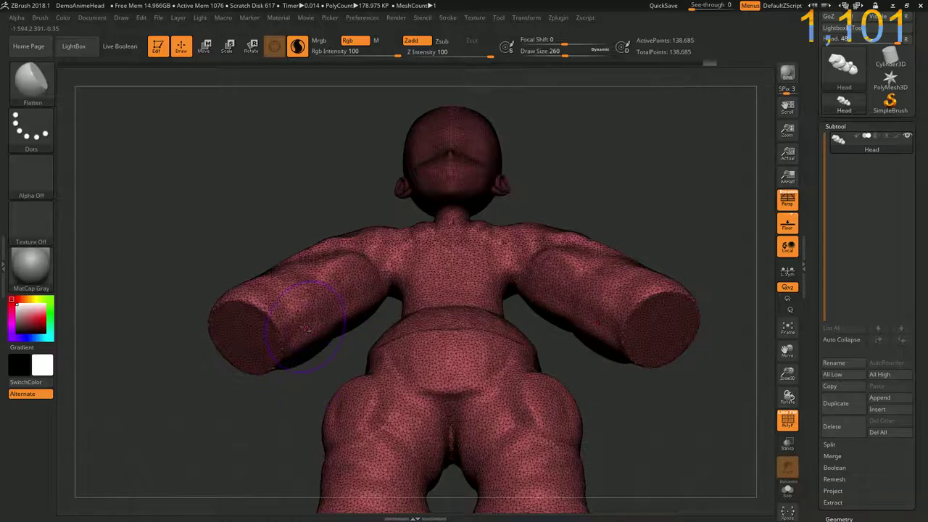
Round and bulge the flat arm ends, including their lower sides
{"action": "mouse_move", "coordinate": [307, 329]}
{"action": "left_mouse_down"}
{"action": "mouse_move", "coordinate": [239, 352]}
{"action": "mouse_move", "coordinate": [204, 316]}
{"action": "mouse_move", "coordinate": [203, 425]}
{"action": "mouse_move", "coordinate": [190, 425]}
{"action": "mouse_move", "coordinate": [189, 374]}
{"action": "left_mouse_up"}
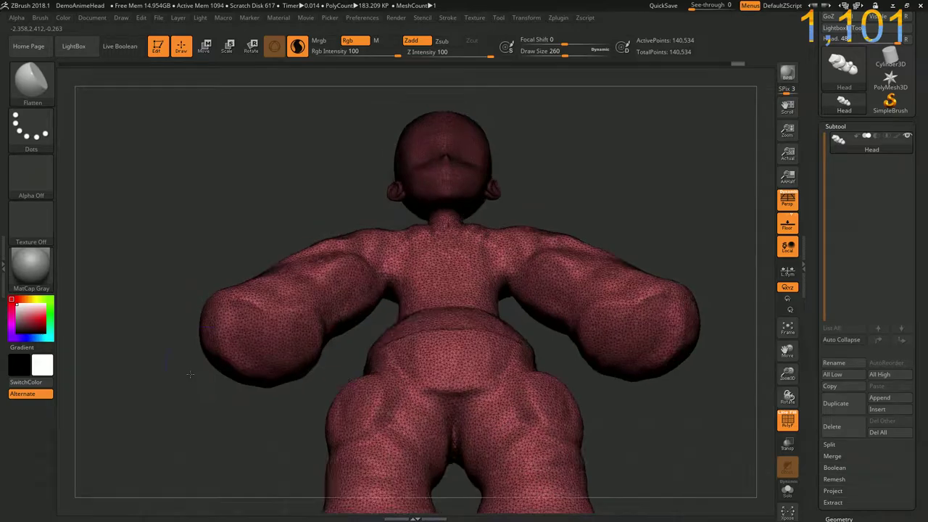
{"action": "left_click_drag", "start_coordinate": [193, 416], "coordinate": [217, 428]}
{"action": "mouse_move", "coordinate": [210, 341]}
{"action": "left_mouse_down"}
{"action": "mouse_move", "coordinate": [234, 391]}
{"action": "mouse_move", "coordinate": [261, 404]}
{"action": "left_mouse_up"}
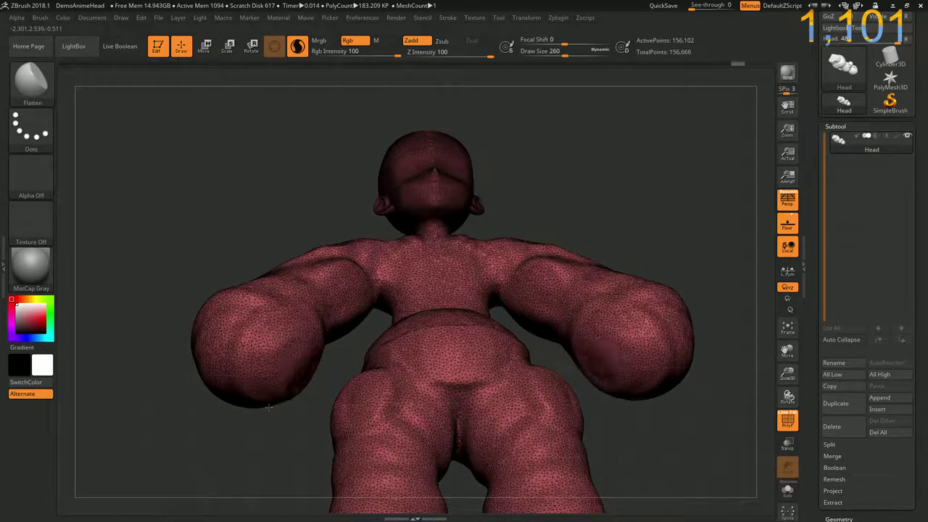
{"action": "mouse_move", "coordinate": [290, 341]}
{"action": "left_mouse_down"}
{"action": "mouse_move", "coordinate": [282, 395]}
{"action": "mouse_move", "coordinate": [135, 389]}
{"action": "mouse_move", "coordinate": [158, 382]}
{"action": "mouse_move", "coordinate": [168, 339]}
{"action": "left_mouse_up"}
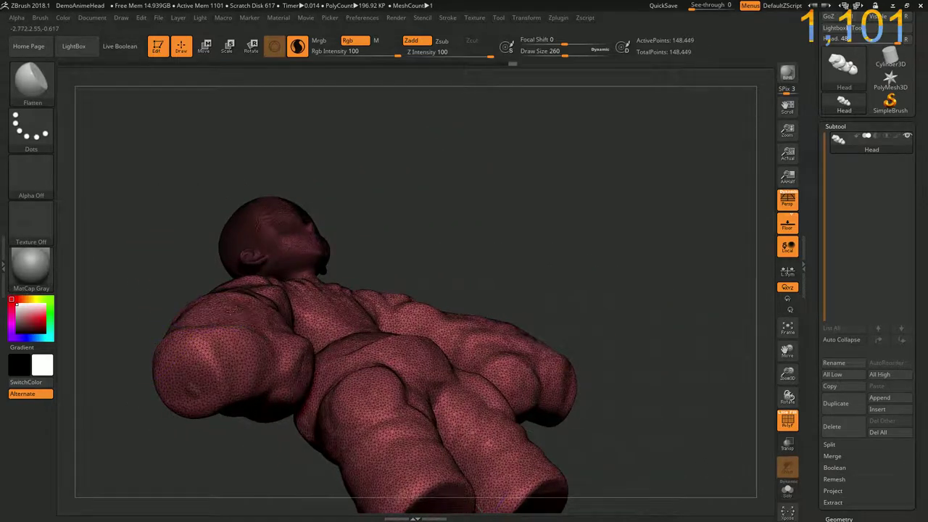
{"action": "left_click_drag", "start_coordinate": [184, 435], "coordinate": [206, 365]}
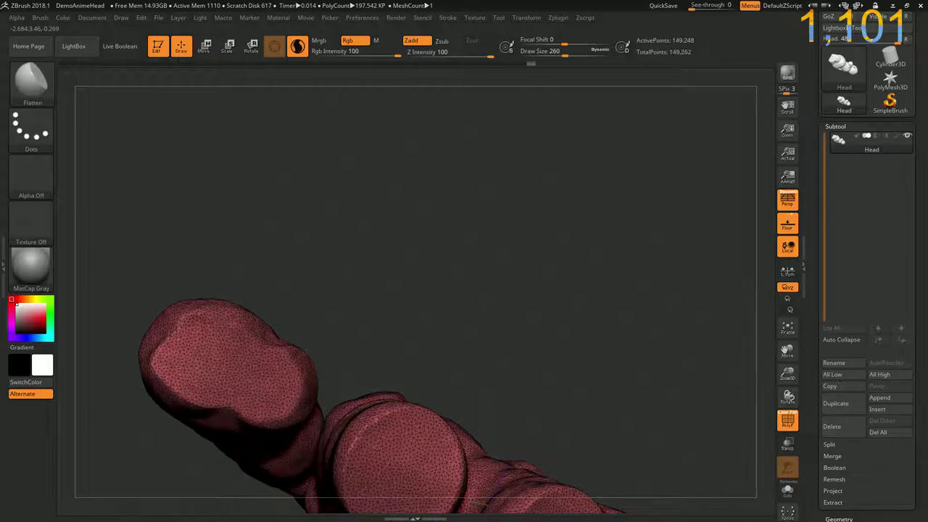
Flatten and smooth the arm's end face, then inspect the model's underside
{"action": "left_click_drag", "start_coordinate": [269, 384], "coordinate": [188, 406]}
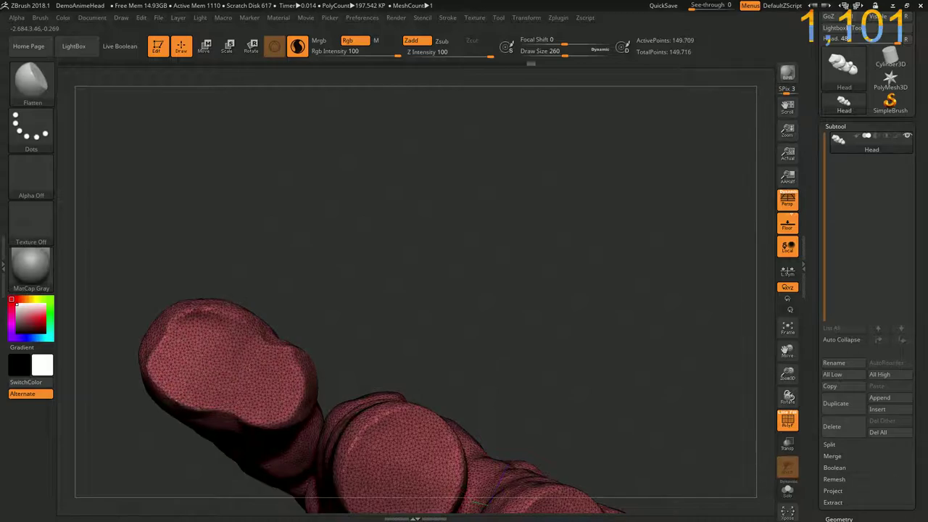
{"action": "left_click_drag", "start_coordinate": [286, 359], "coordinate": [290, 421]}
{"action": "left_click_drag", "start_coordinate": [152, 326], "coordinate": [166, 362]}
{"action": "left_click_drag", "start_coordinate": [174, 311], "coordinate": [167, 370]}
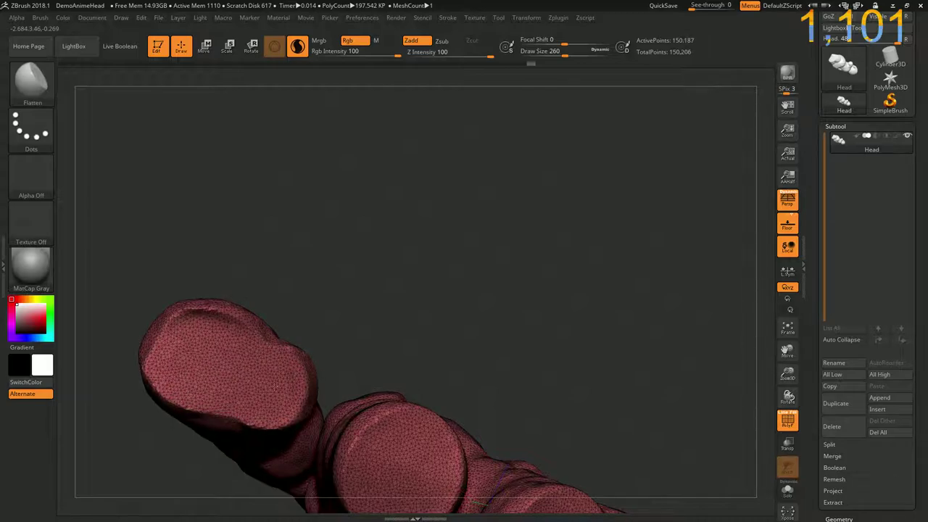
{"action": "mouse_move", "coordinate": [148, 249]}
{"action": "left_mouse_down"}
{"action": "mouse_move", "coordinate": [151, 395]}
{"action": "mouse_move", "coordinate": [208, 414]}
{"action": "mouse_move", "coordinate": [176, 445]}
{"action": "mouse_move", "coordinate": [234, 427]}
{"action": "mouse_move", "coordinate": [157, 393]}
{"action": "mouse_move", "coordinate": [162, 374]}
{"action": "left_mouse_up"}
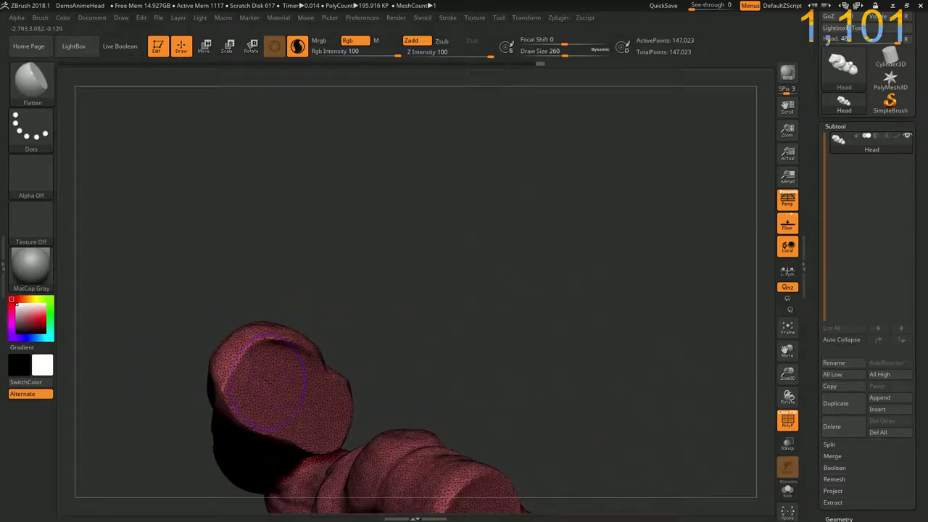
Mask a patch on the arm end and extract it as a 0.02-thick Extract1 shell subtool
{"action": "left_click_drag", "start_coordinate": [257, 377], "coordinate": [268, 351], "text": "ctrl"}
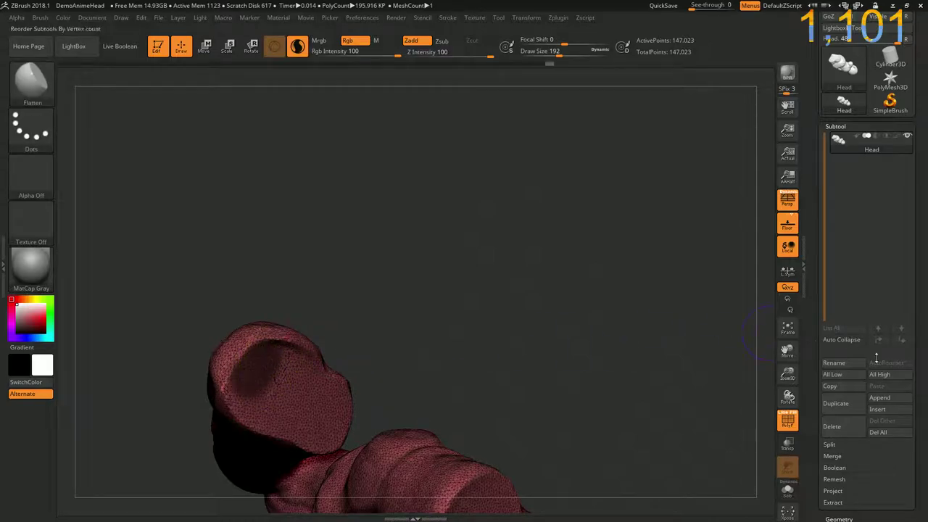
{"action": "left_click", "coordinate": [833, 502]}
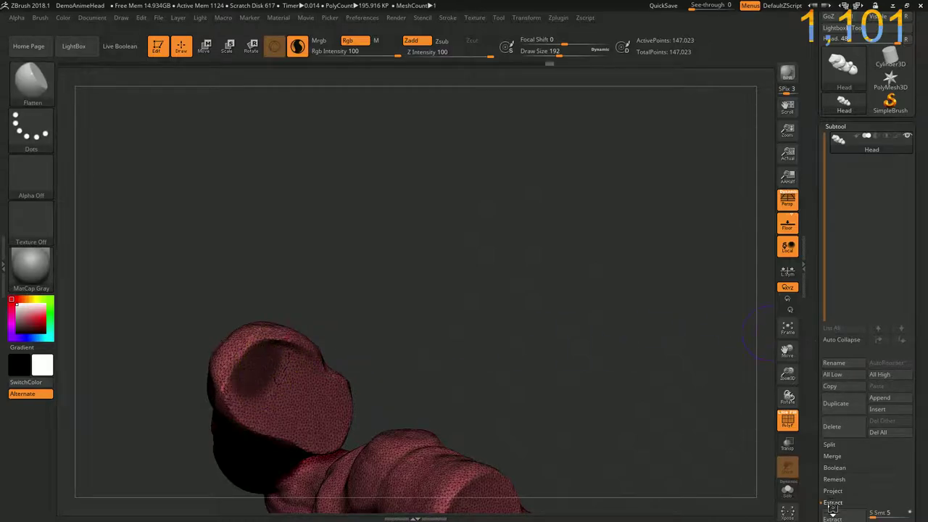
{"action": "left_click", "coordinate": [833, 518]}
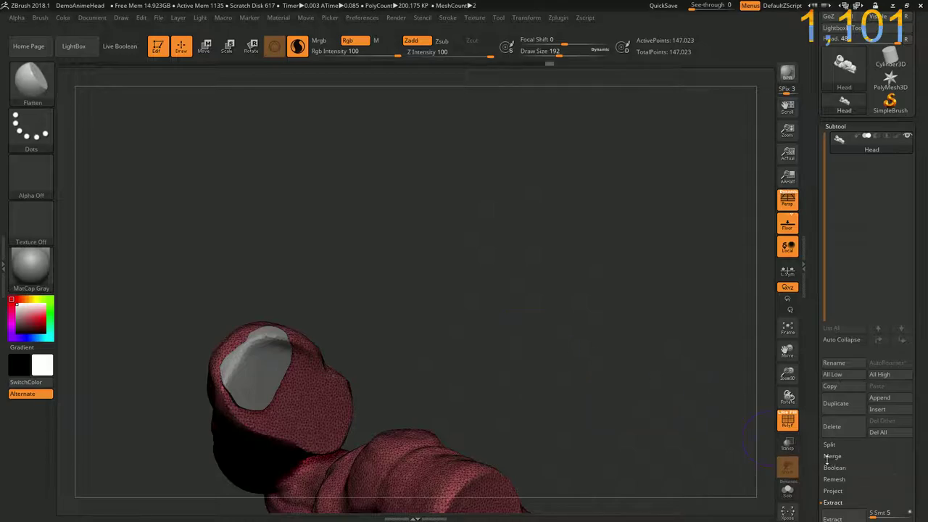
{"action": "scroll", "coordinate": [823, 457], "scroll_direction": "down", "scroll_amount": 2}
{"action": "left_click", "coordinate": [831, 514]}
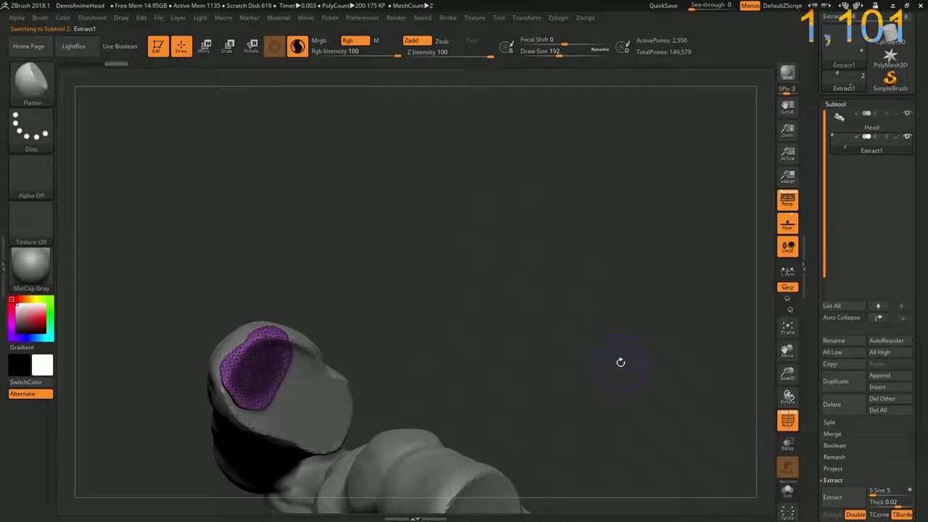
Switch to the Inflat brush at Z Intensity 29 and inflate the extracted arm caps
{"action": "mouse_move", "coordinate": [525, 326]}
{"action": "left_mouse_down"}
{"action": "mouse_move", "coordinate": [235, 469]}
{"action": "mouse_move", "coordinate": [296, 387]}
{"action": "left_mouse_up"}
{"action": "key", "text": "b"}
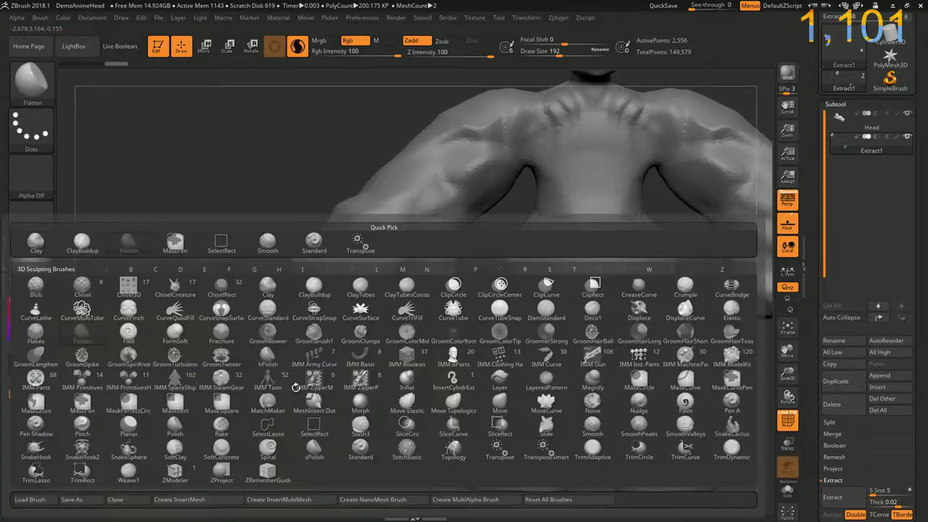
{"action": "key", "text": "Escape"}
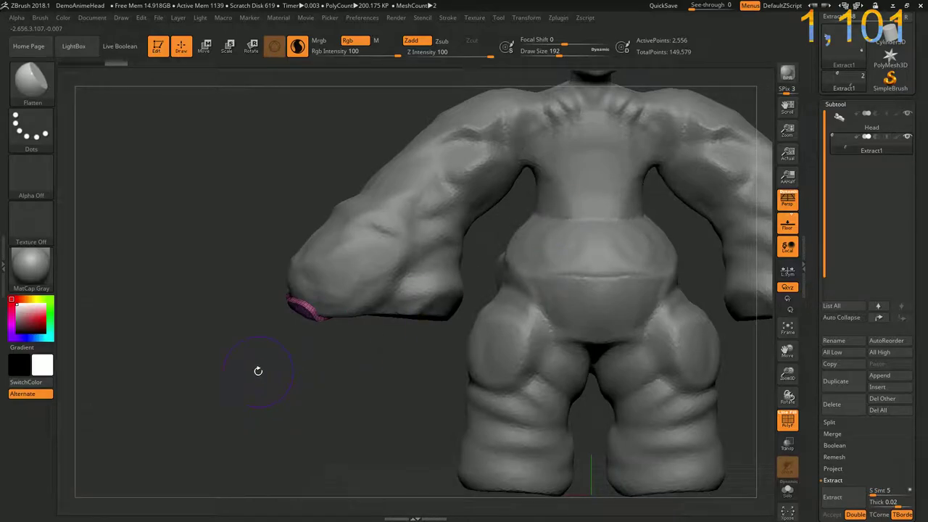
{"action": "key", "text": "b"}
{"action": "key", "text": "i"}
{"action": "key", "text": "n"}
{"action": "mouse_move", "coordinate": [258, 370]}
{"action": "left_mouse_down"}
{"action": "mouse_move", "coordinate": [246, 307]}
{"action": "mouse_move", "coordinate": [269, 322]}
{"action": "left_mouse_up"}
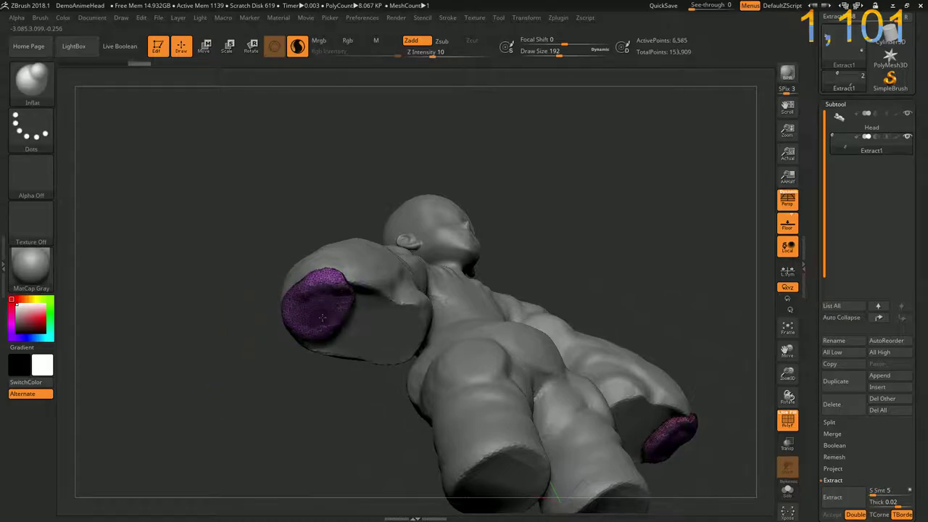
{"action": "left_click_drag", "start_coordinate": [432, 56], "coordinate": [451, 56]}
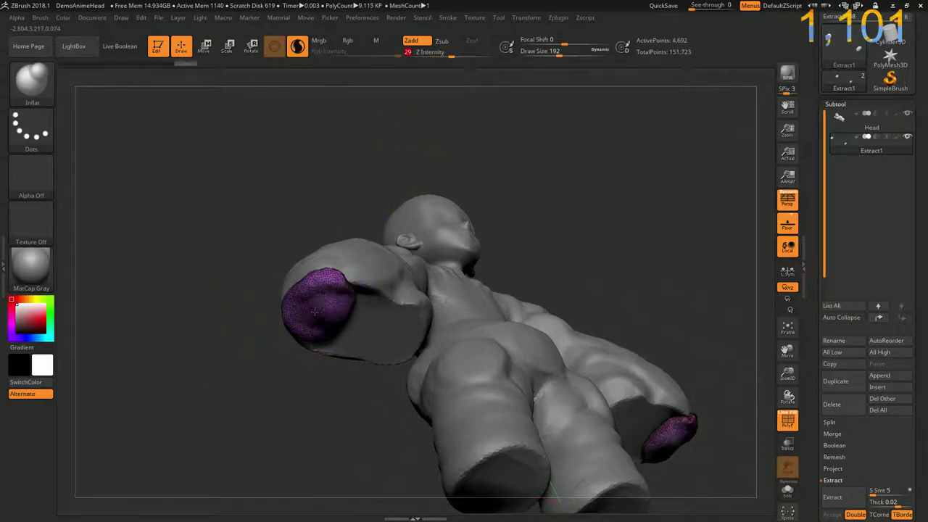
{"action": "key", "text": "shift"}
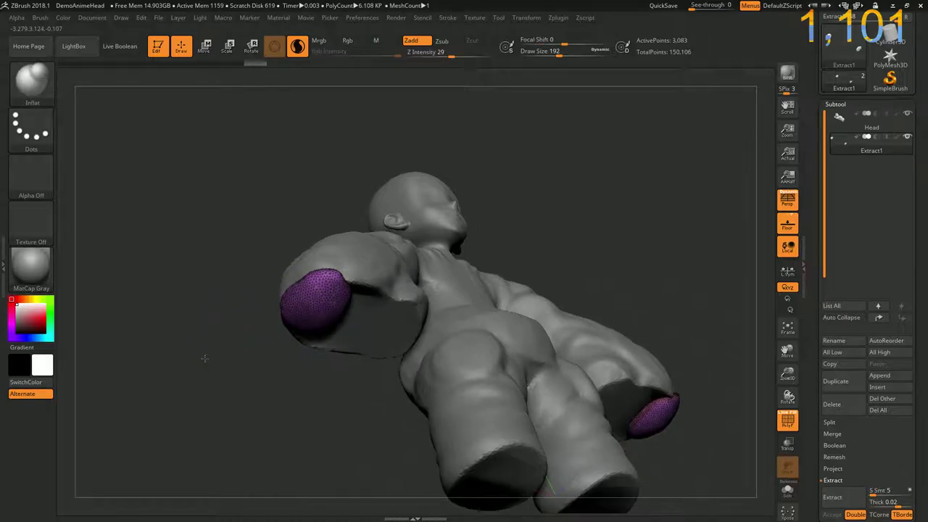
Select the Flatten brush and smooth the purple forearm patch
{"action": "left_click_drag", "start_coordinate": [207, 358], "coordinate": [224, 307]}
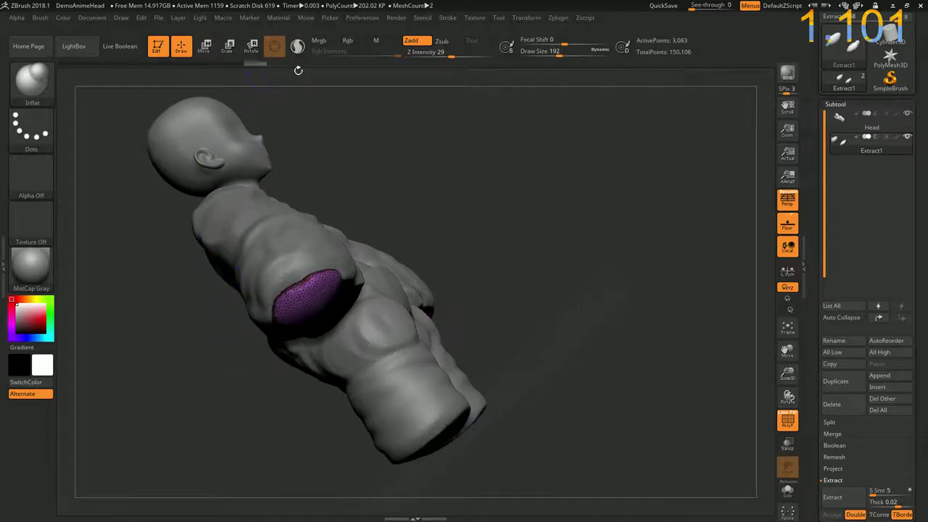
{"action": "left_click_drag", "start_coordinate": [298, 72], "coordinate": [311, 290]}
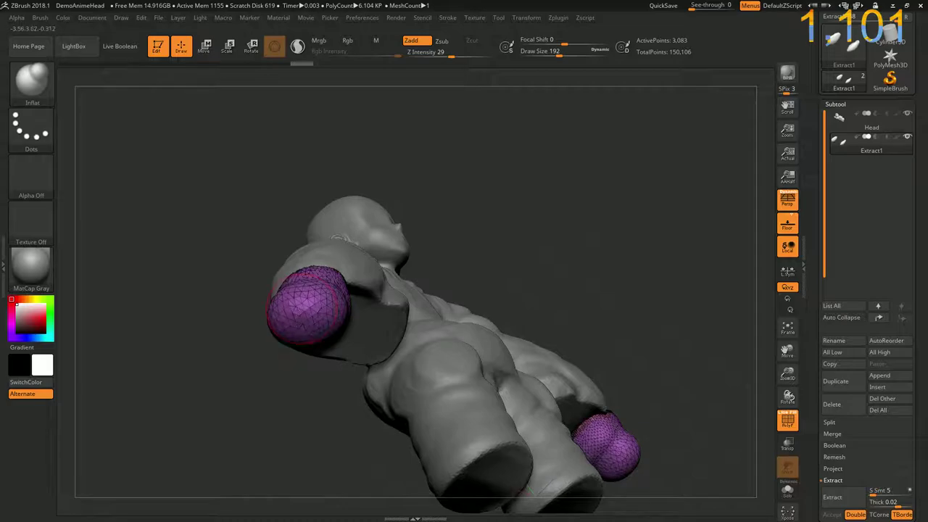
{"action": "mouse_move", "coordinate": [214, 307]}
{"action": "left_mouse_down"}
{"action": "mouse_move", "coordinate": [203, 411]}
{"action": "mouse_move", "coordinate": [213, 317]}
{"action": "mouse_move", "coordinate": [257, 346]}
{"action": "left_mouse_up"}
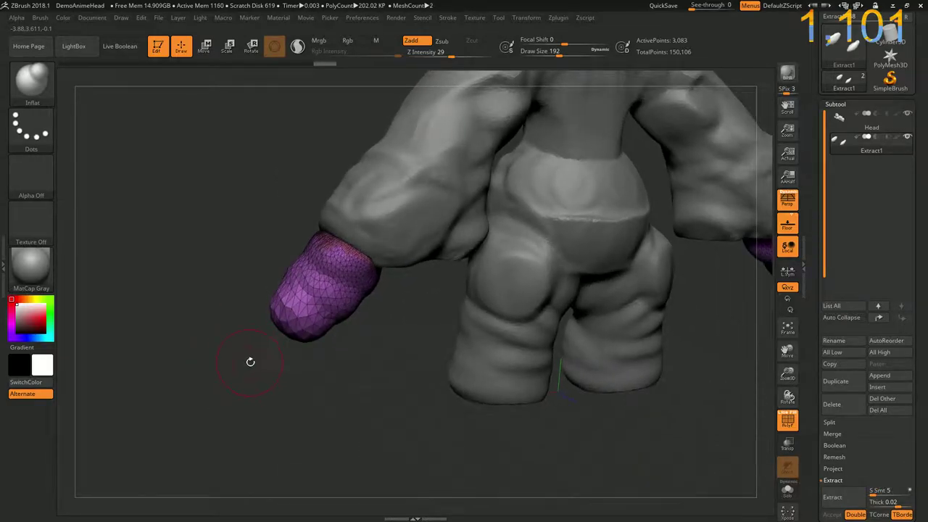
{"action": "mouse_move", "coordinate": [337, 268]}
{"action": "left_mouse_down", "text": "shift"}
{"action": "mouse_move", "coordinate": [335, 312]}
{"action": "mouse_move", "coordinate": [312, 316]}
{"action": "left_mouse_up", "text": "shift"}
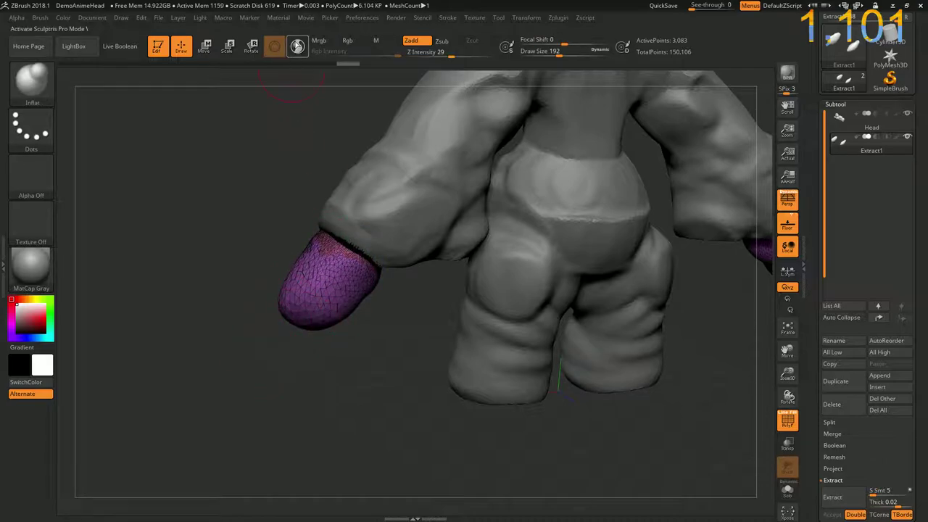
{"action": "key", "text": "b"}
{"action": "key", "text": "f"}
{"action": "key", "text": "Escape"}
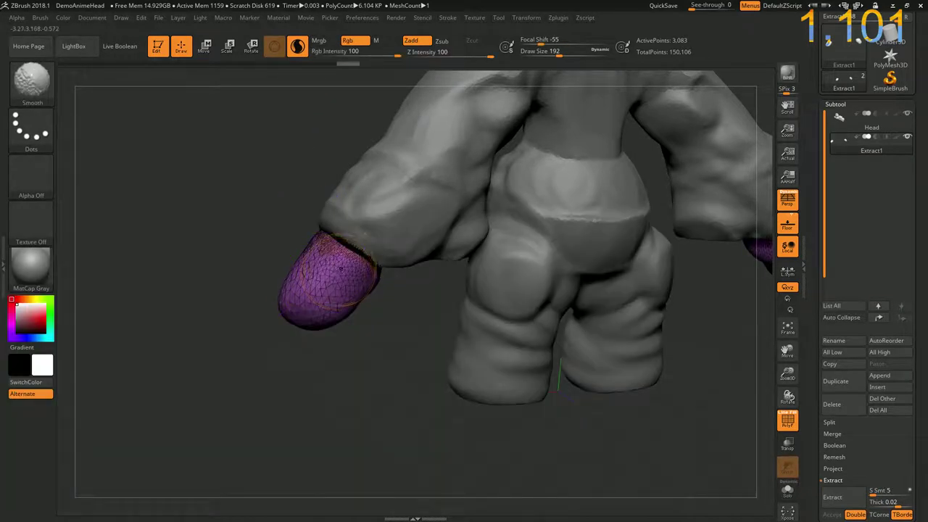
{"action": "left_click_drag", "start_coordinate": [348, 269], "coordinate": [313, 315], "text": "shift"}
Extend both purple patches outward into narrow wrists with rounded, fist-like hand ends
{"action": "mouse_move", "coordinate": [319, 377]}
{"action": "left_mouse_down"}
{"action": "mouse_move", "coordinate": [366, 290]}
{"action": "mouse_move", "coordinate": [389, 324]}
{"action": "left_mouse_up"}
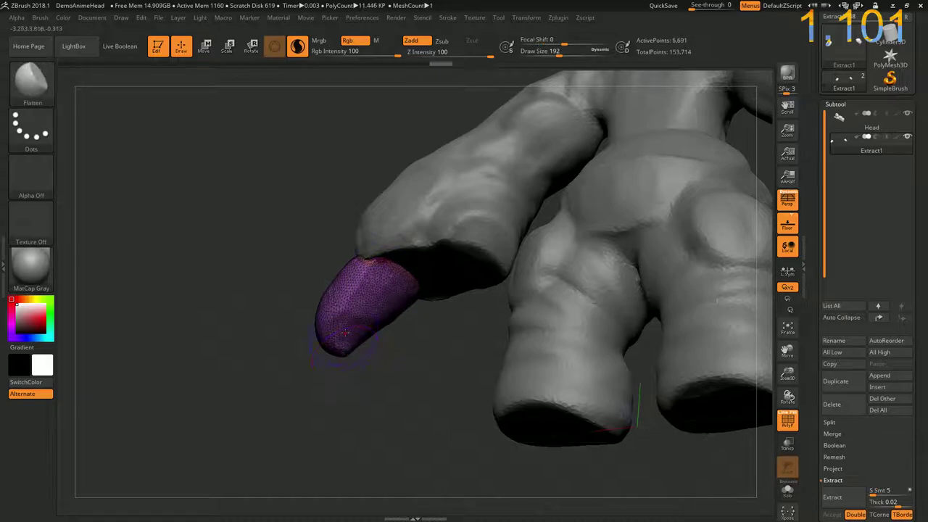
{"action": "mouse_move", "coordinate": [355, 353]}
{"action": "left_mouse_down"}
{"action": "mouse_move", "coordinate": [376, 319]}
{"action": "mouse_move", "coordinate": [304, 369]}
{"action": "mouse_move", "coordinate": [298, 341]}
{"action": "mouse_move", "coordinate": [304, 357]}
{"action": "mouse_move", "coordinate": [329, 337]}
{"action": "left_mouse_up"}
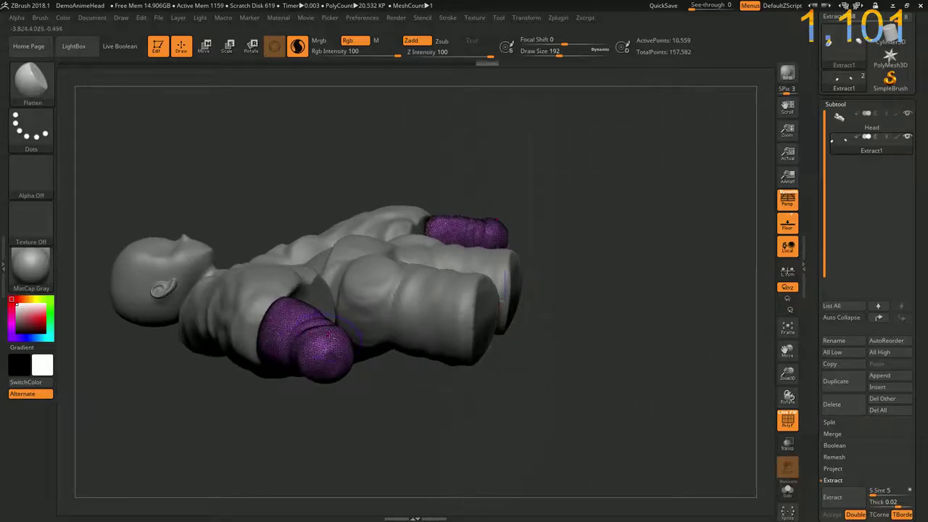
{"action": "left_click_drag", "start_coordinate": [493, 221], "coordinate": [512, 217]}
{"action": "left_click_drag", "start_coordinate": [305, 373], "coordinate": [377, 406]}
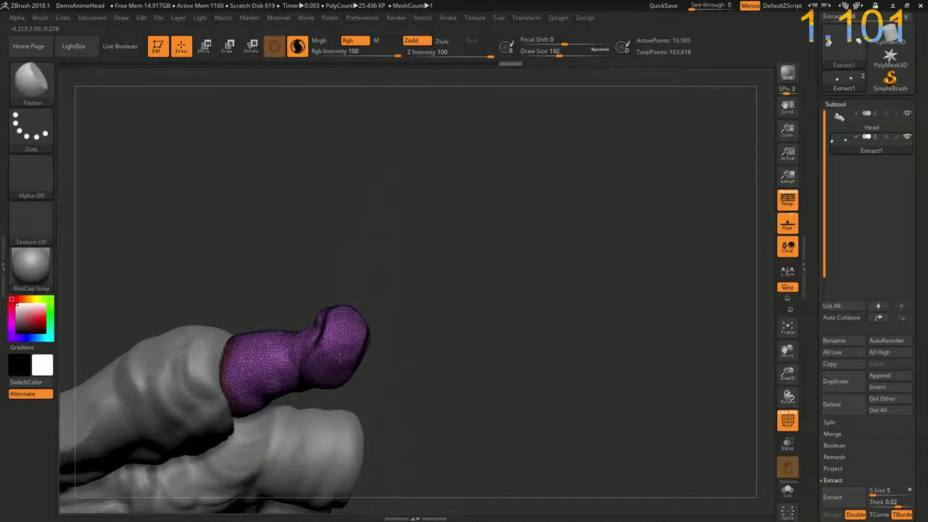
{"action": "mouse_move", "coordinate": [339, 357]}
{"action": "left_mouse_down"}
{"action": "mouse_move", "coordinate": [359, 373]}
{"action": "mouse_move", "coordinate": [303, 196]}
{"action": "left_mouse_up"}
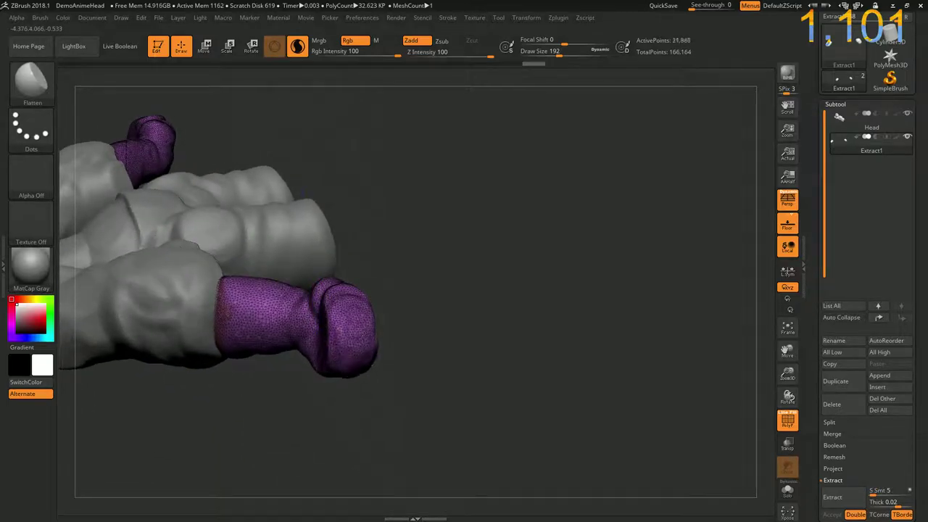
{"action": "mouse_move", "coordinate": [379, 424]}
{"action": "left_mouse_down"}
{"action": "mouse_move", "coordinate": [391, 333]}
{"action": "mouse_move", "coordinate": [276, 340]}
{"action": "left_mouse_up"}
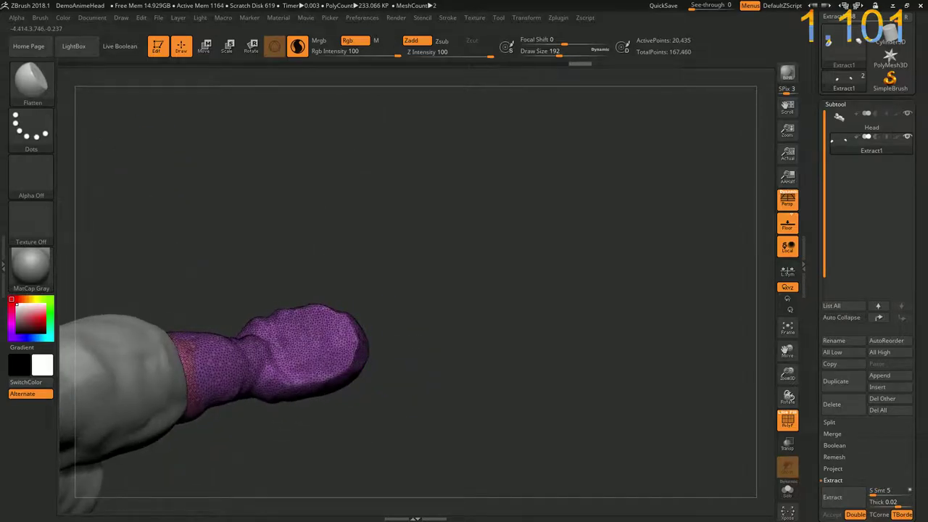
{"action": "mouse_move", "coordinate": [279, 274]}
{"action": "left_mouse_down"}
{"action": "mouse_move", "coordinate": [282, 209]}
{"action": "mouse_move", "coordinate": [302, 302]}
{"action": "mouse_move", "coordinate": [297, 276]}
{"action": "mouse_move", "coordinate": [314, 298]}
{"action": "left_mouse_up"}
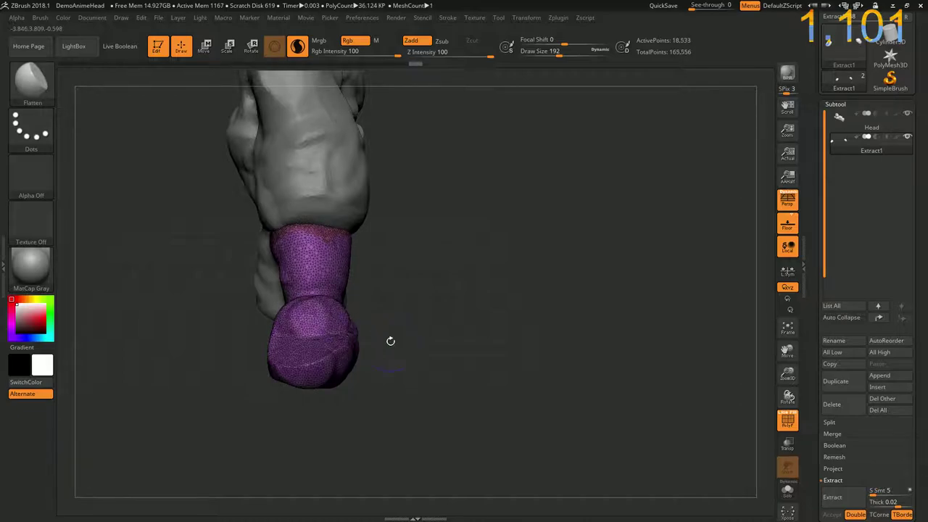
Orbit around the arm and body until the purple hand is seen side-on from below
{"action": "mouse_move", "coordinate": [389, 338]}
{"action": "left_mouse_down"}
{"action": "mouse_move", "coordinate": [348, 355]}
{"action": "mouse_move", "coordinate": [290, 312]}
{"action": "left_mouse_up"}
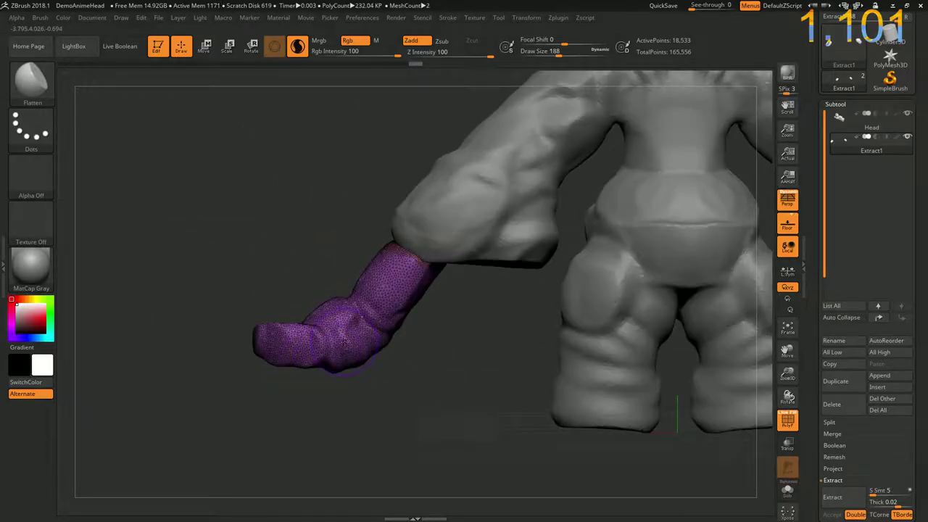
{"action": "left_click_drag", "start_coordinate": [338, 343], "coordinate": [345, 355]}
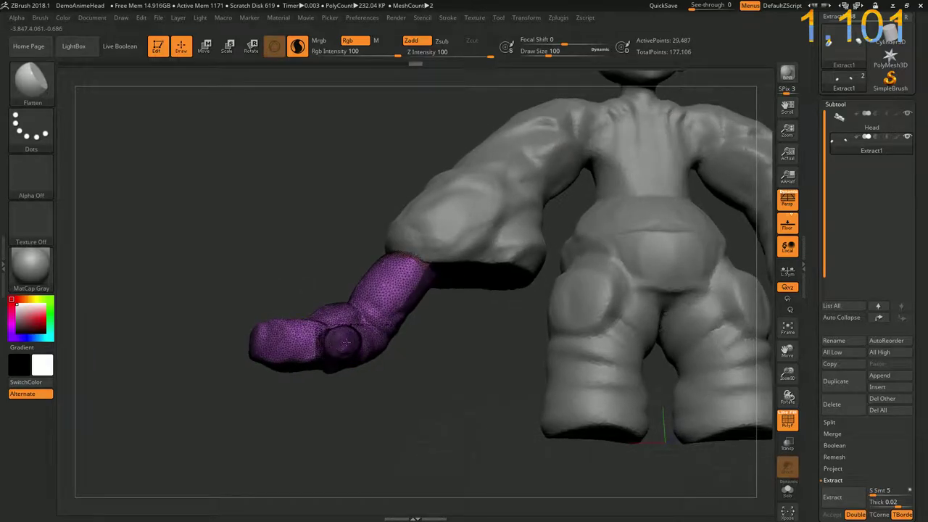
{"action": "left_click_drag", "start_coordinate": [347, 343], "coordinate": [335, 330]}
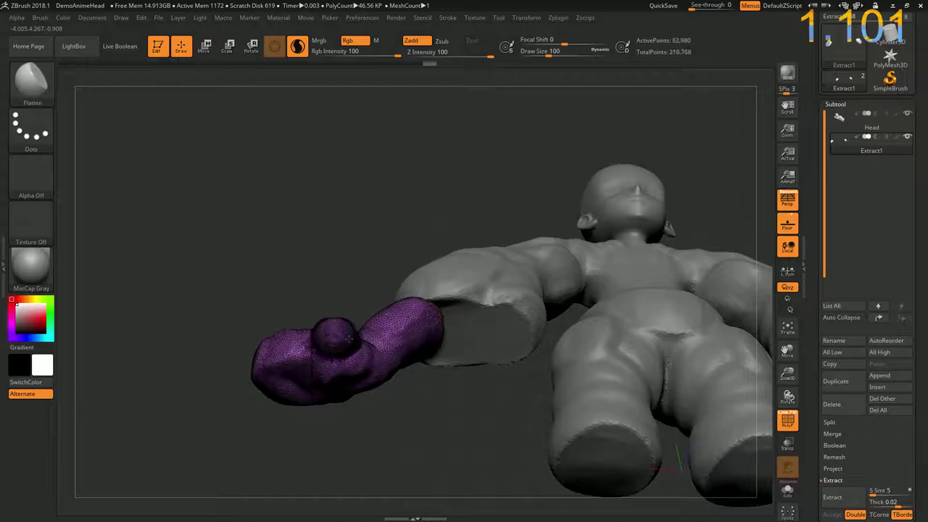
{"action": "mouse_move", "coordinate": [333, 330]}
{"action": "left_mouse_down"}
{"action": "mouse_move", "coordinate": [219, 302]}
{"action": "mouse_move", "coordinate": [254, 411]}
{"action": "mouse_move", "coordinate": [290, 366]}
{"action": "left_mouse_up"}
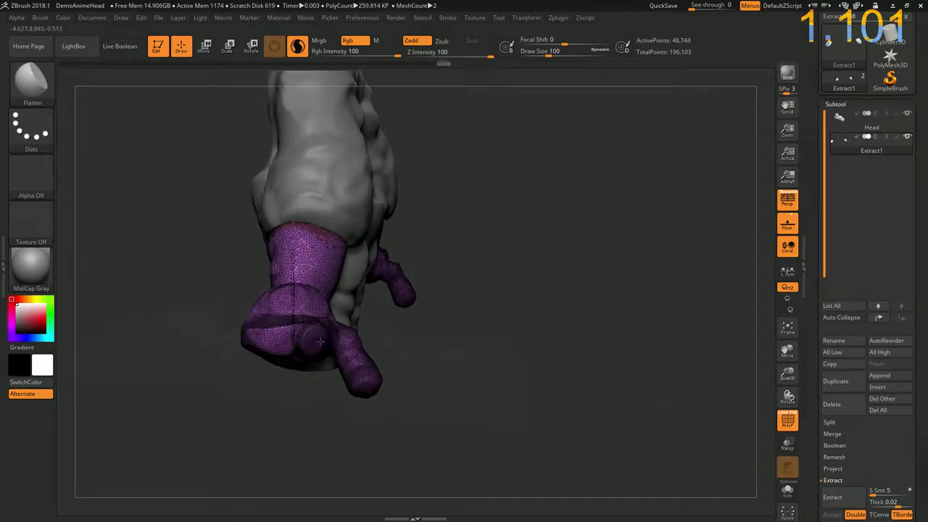
{"action": "left_click_drag", "start_coordinate": [261, 391], "coordinate": [285, 339]}
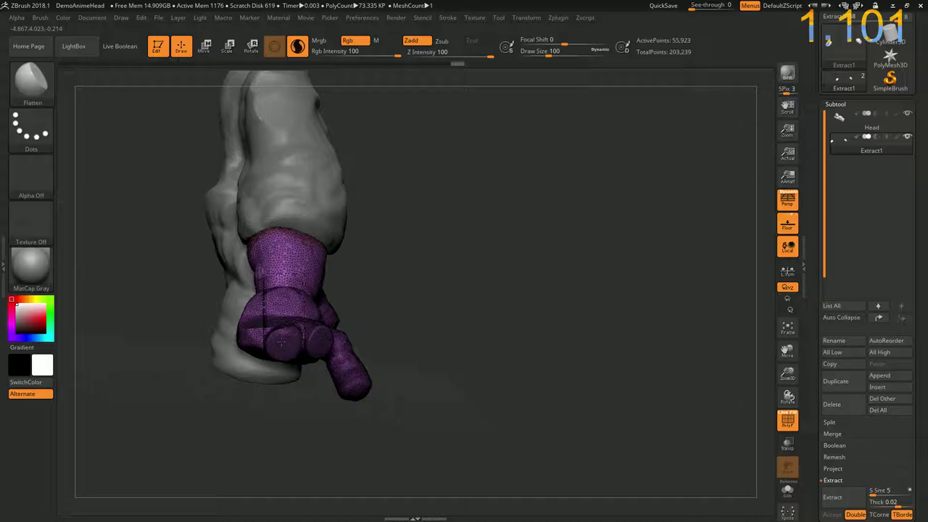
{"action": "left_click_drag", "start_coordinate": [269, 412], "coordinate": [247, 337]}
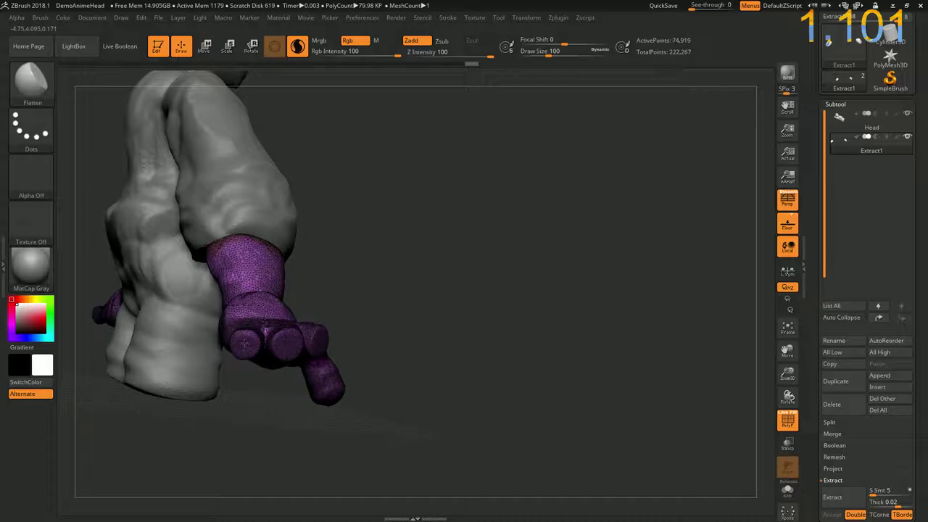
{"action": "mouse_move", "coordinate": [244, 343]}
{"action": "left_mouse_down"}
{"action": "mouse_move", "coordinate": [250, 414]}
{"action": "mouse_move", "coordinate": [302, 279]}
{"action": "mouse_move", "coordinate": [317, 304]}
{"action": "mouse_move", "coordinate": [333, 293]}
{"action": "mouse_move", "coordinate": [363, 302]}
{"action": "mouse_move", "coordinate": [287, 293]}
{"action": "mouse_move", "coordinate": [359, 308]}
{"action": "mouse_move", "coordinate": [323, 317]}
{"action": "left_mouse_up"}
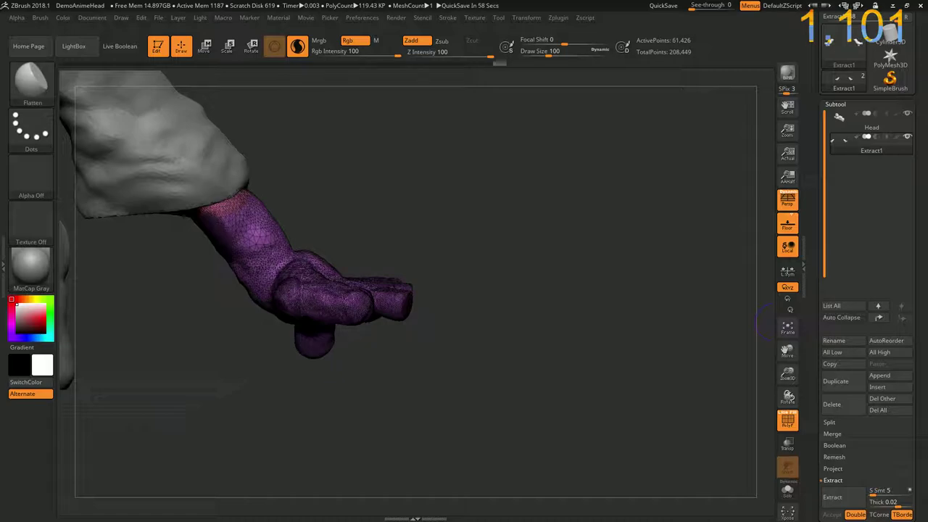
Sculpt a rounded knuckle and enlarge the fingertips on the purple hand, turning it between strokes
{"action": "mouse_move", "coordinate": [440, 377]}
{"action": "left_mouse_down"}
{"action": "mouse_move", "coordinate": [306, 420]}
{"action": "mouse_move", "coordinate": [318, 332]}
{"action": "mouse_move", "coordinate": [310, 349]}
{"action": "left_mouse_up"}
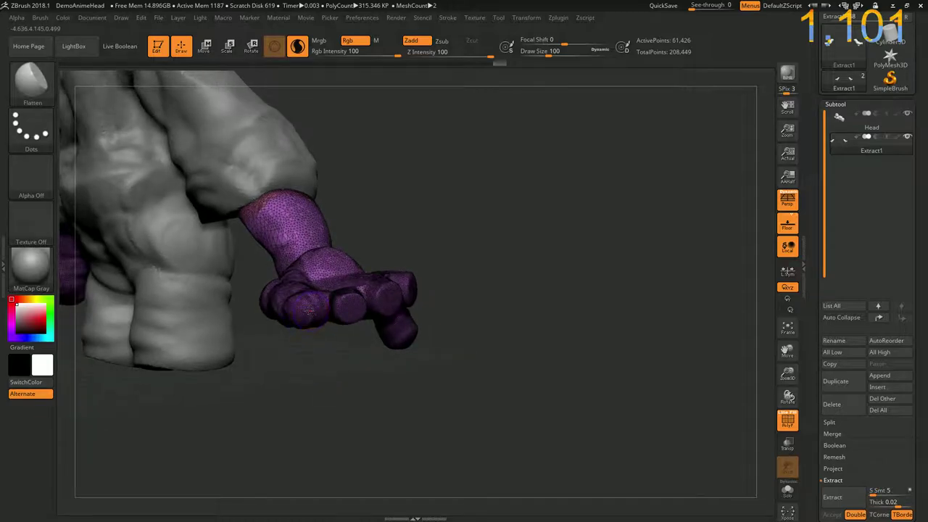
{"action": "left_click_drag", "start_coordinate": [308, 311], "coordinate": [308, 314]}
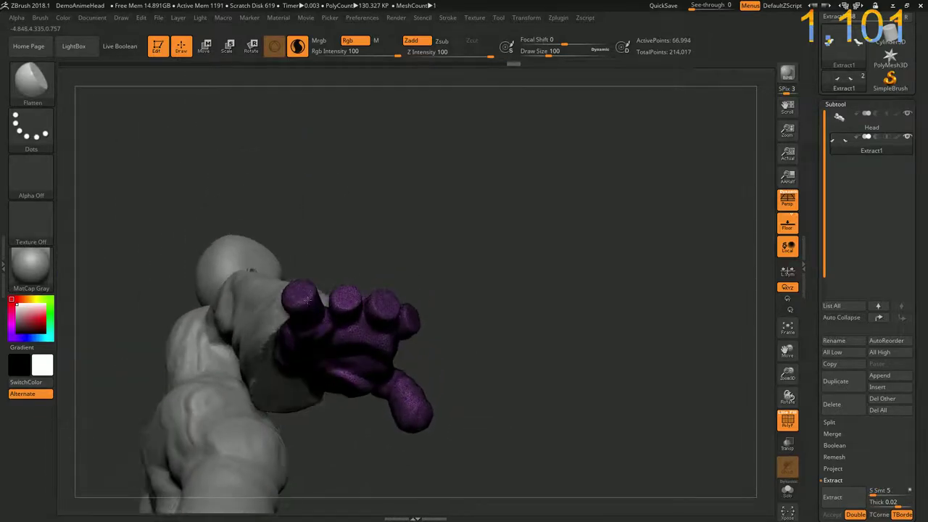
{"action": "mouse_move", "coordinate": [307, 300]}
{"action": "left_mouse_down"}
{"action": "mouse_move", "coordinate": [281, 290]}
{"action": "mouse_move", "coordinate": [258, 250]}
{"action": "left_mouse_up"}
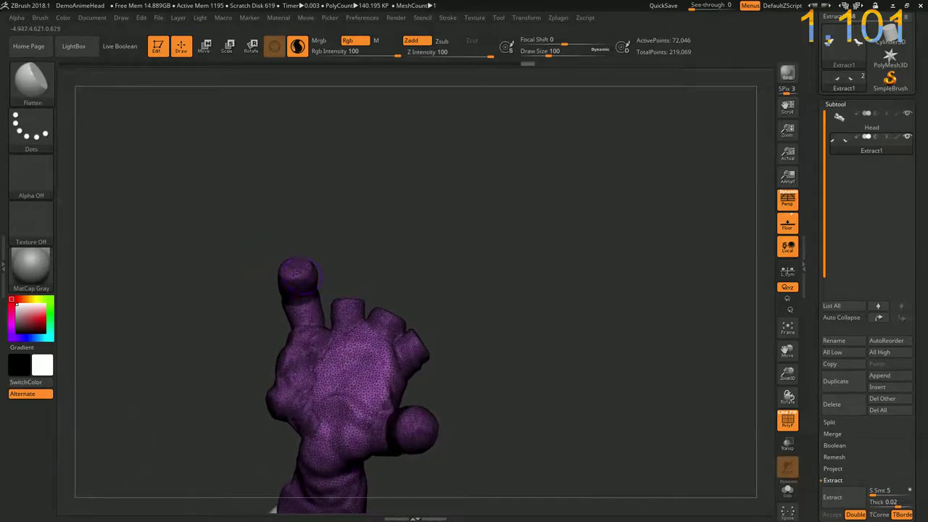
{"action": "mouse_move", "coordinate": [296, 274]}
{"action": "left_mouse_down"}
{"action": "mouse_move", "coordinate": [294, 265]}
{"action": "mouse_move", "coordinate": [345, 286]}
{"action": "mouse_move", "coordinate": [343, 346]}
{"action": "mouse_move", "coordinate": [345, 250]}
{"action": "left_mouse_up"}
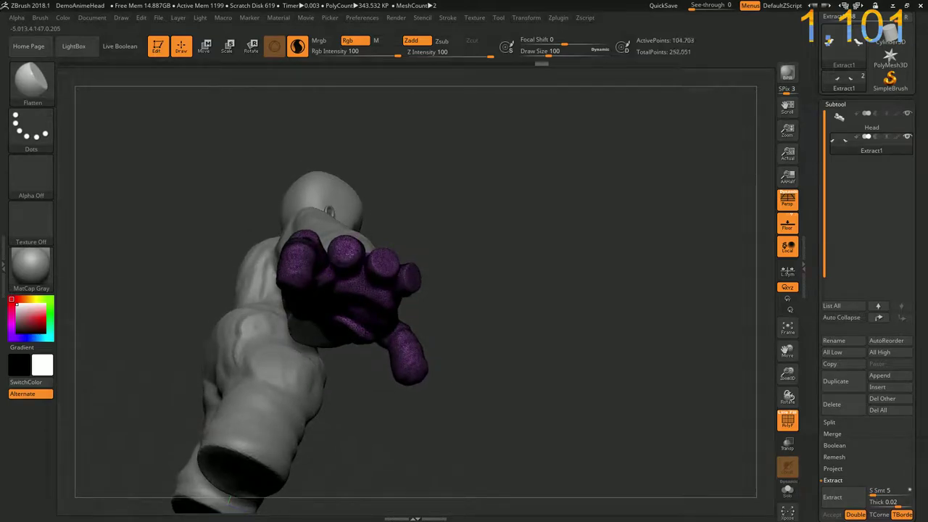
{"action": "left_click_drag", "start_coordinate": [358, 393], "coordinate": [341, 238]}
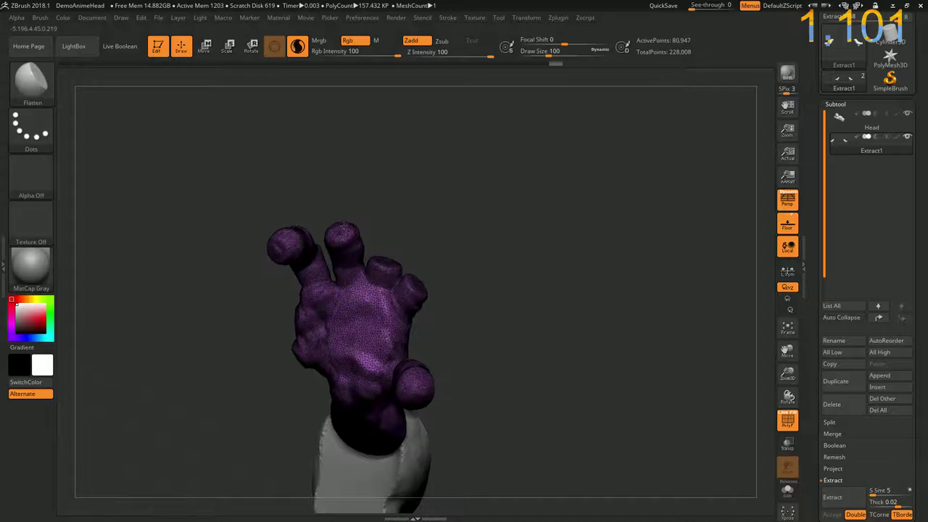
{"action": "mouse_move", "coordinate": [385, 234]}
{"action": "left_mouse_down"}
{"action": "mouse_move", "coordinate": [387, 287]}
{"action": "mouse_move", "coordinate": [391, 234]}
{"action": "mouse_move", "coordinate": [379, 234]}
{"action": "left_mouse_up"}
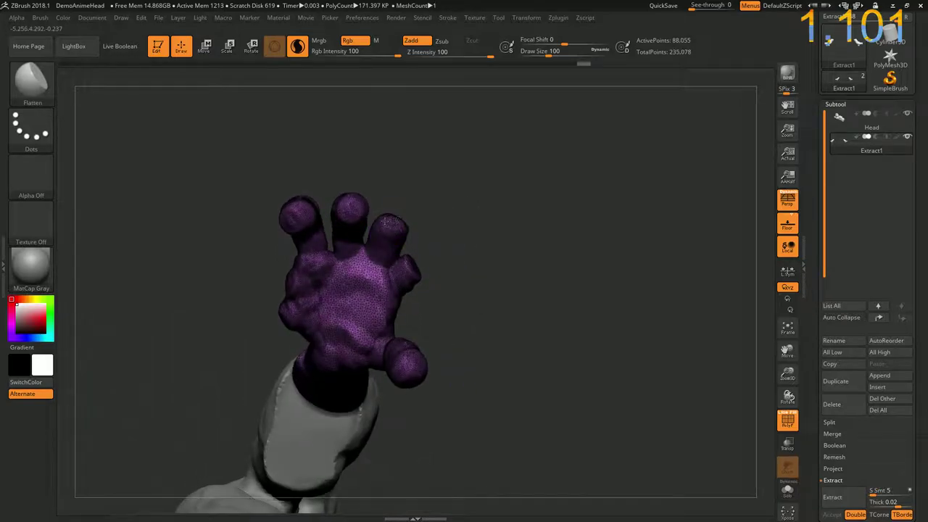
{"action": "left_click_drag", "start_coordinate": [384, 217], "coordinate": [391, 224]}
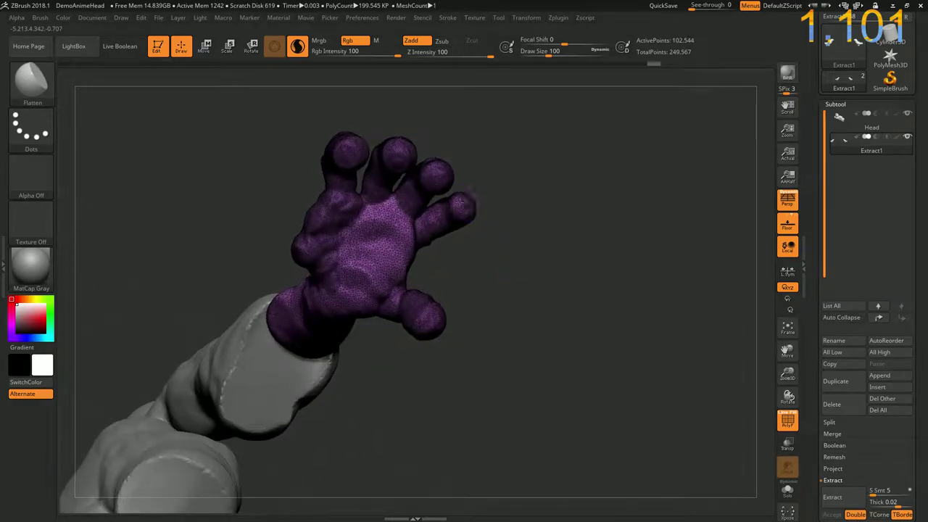
Flatten and smooth the purple palm from pinky to wrist, adding a bump on the thumb side
{"action": "left_click_drag", "start_coordinate": [464, 211], "coordinate": [472, 206]}
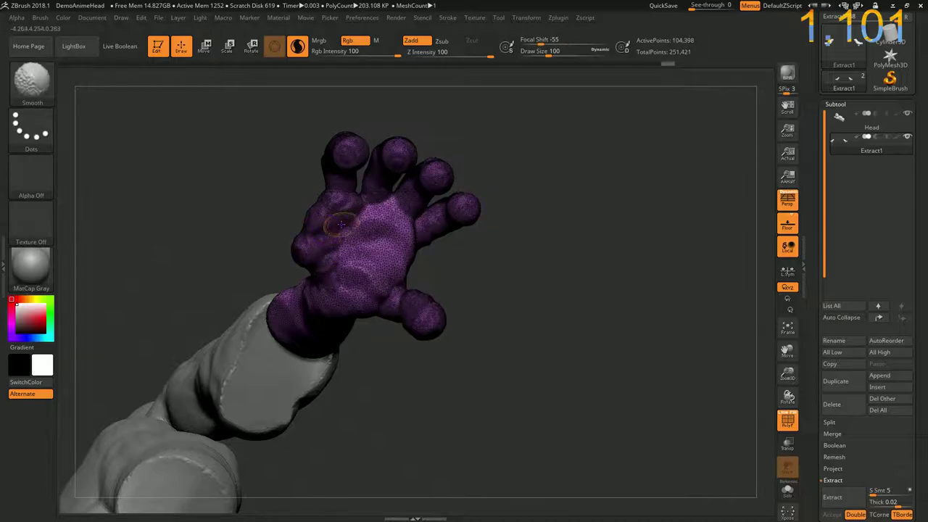
{"action": "mouse_move", "coordinate": [355, 225]}
{"action": "left_mouse_down", "text": "shift"}
{"action": "mouse_move", "coordinate": [334, 216]}
{"action": "mouse_move", "coordinate": [370, 203]}
{"action": "left_mouse_up", "text": "shift"}
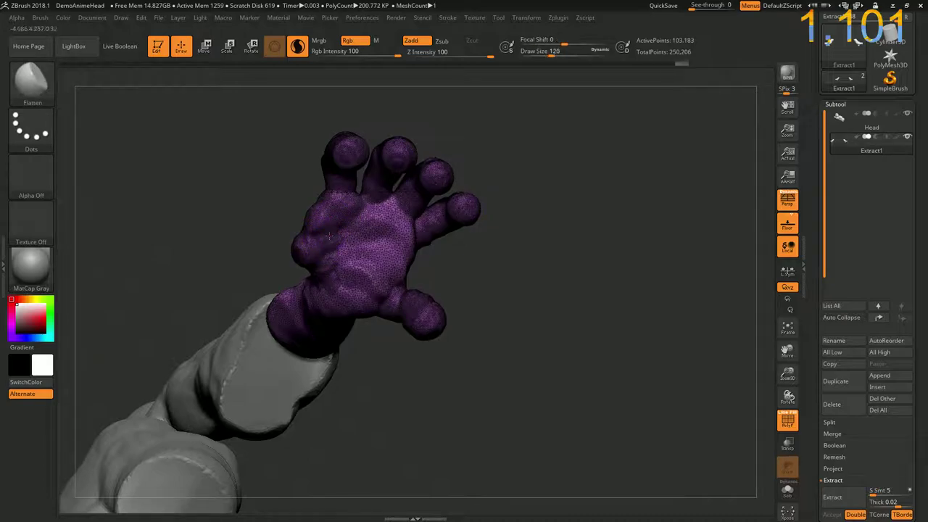
{"action": "mouse_move", "coordinate": [329, 236]}
{"action": "left_mouse_down", "text": "shift"}
{"action": "mouse_move", "coordinate": [341, 218]}
{"action": "mouse_move", "coordinate": [323, 230]}
{"action": "left_mouse_up", "text": "shift"}
{"action": "left_click_drag", "start_coordinate": [304, 223], "coordinate": [298, 256]}
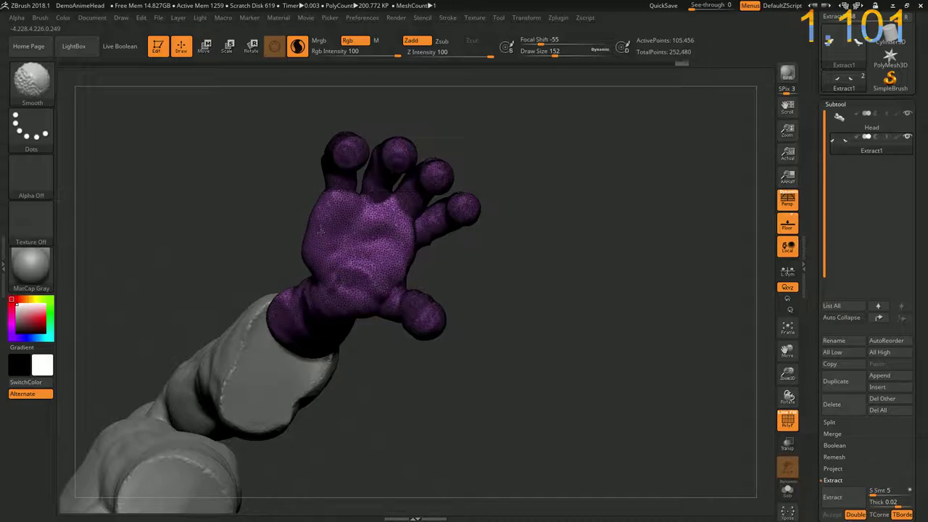
{"action": "left_click_drag", "start_coordinate": [319, 231], "coordinate": [338, 207], "text": "shift"}
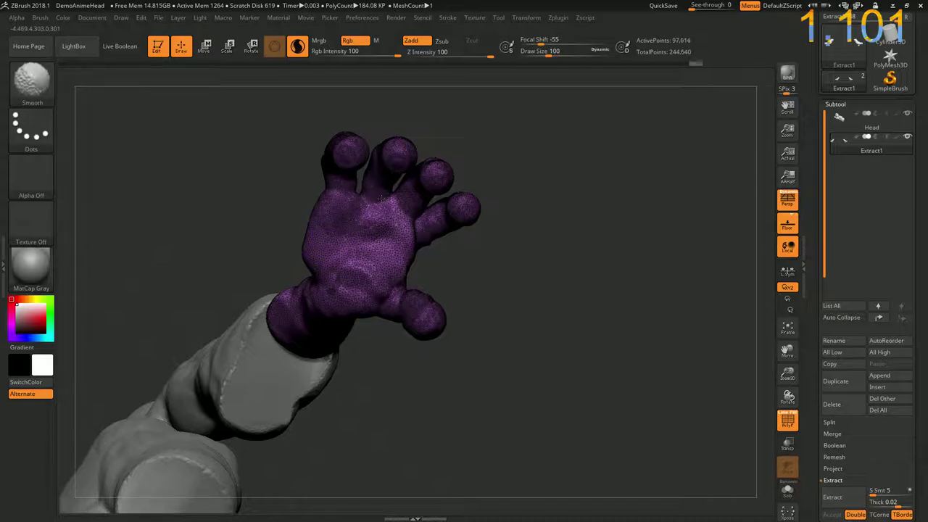
{"action": "left_click_drag", "start_coordinate": [414, 246], "coordinate": [337, 244], "text": "shift"}
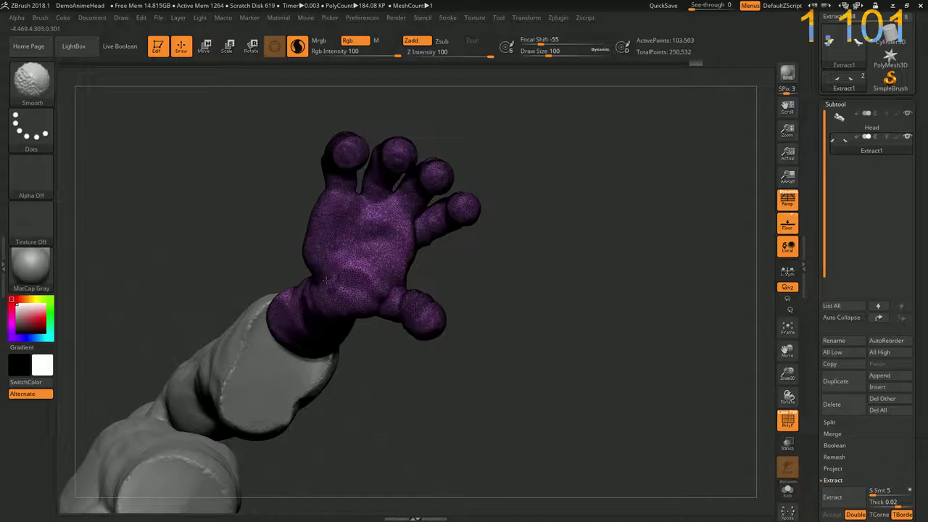
{"action": "left_click_drag", "start_coordinate": [326, 280], "coordinate": [348, 284], "text": "shift"}
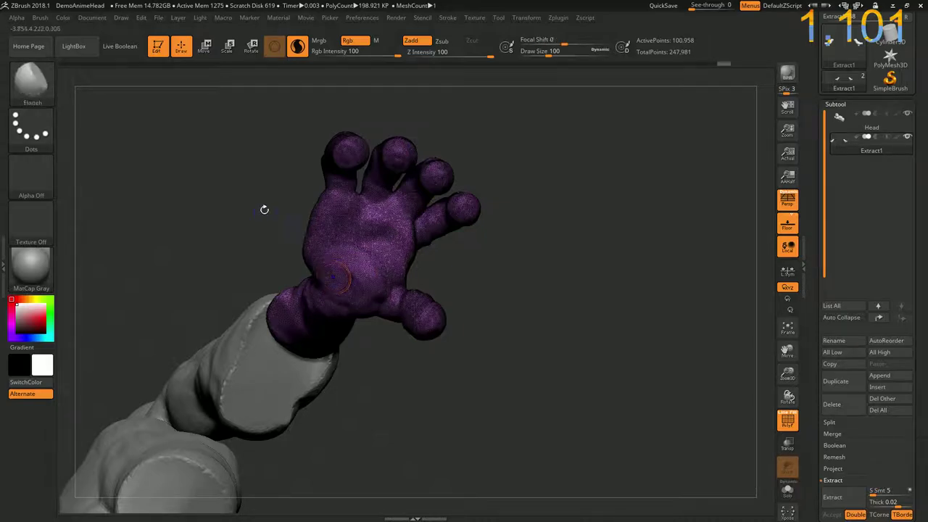
{"action": "mouse_move", "coordinate": [263, 209]}
{"action": "left_mouse_down"}
{"action": "mouse_move", "coordinate": [180, 267]}
{"action": "mouse_move", "coordinate": [141, 275]}
{"action": "mouse_move", "coordinate": [145, 230]}
{"action": "mouse_move", "coordinate": [119, 290]}
{"action": "mouse_move", "coordinate": [227, 222]}
{"action": "left_mouse_up"}
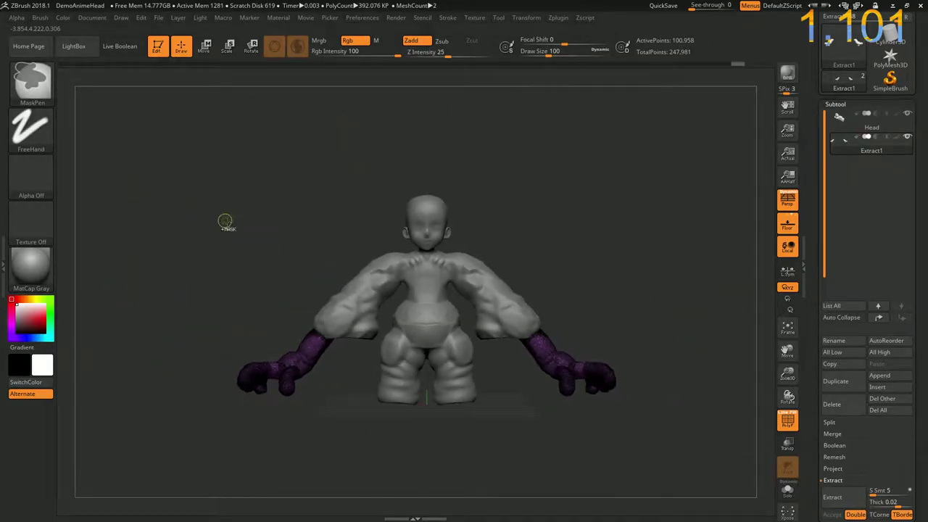
Make the red Head clothing mesh the active subtool
{"action": "mouse_move", "coordinate": [260, 261]}
{"action": "left_mouse_down"}
{"action": "mouse_move", "coordinate": [170, 272]}
{"action": "mouse_move", "coordinate": [184, 306]}
{"action": "left_mouse_up"}
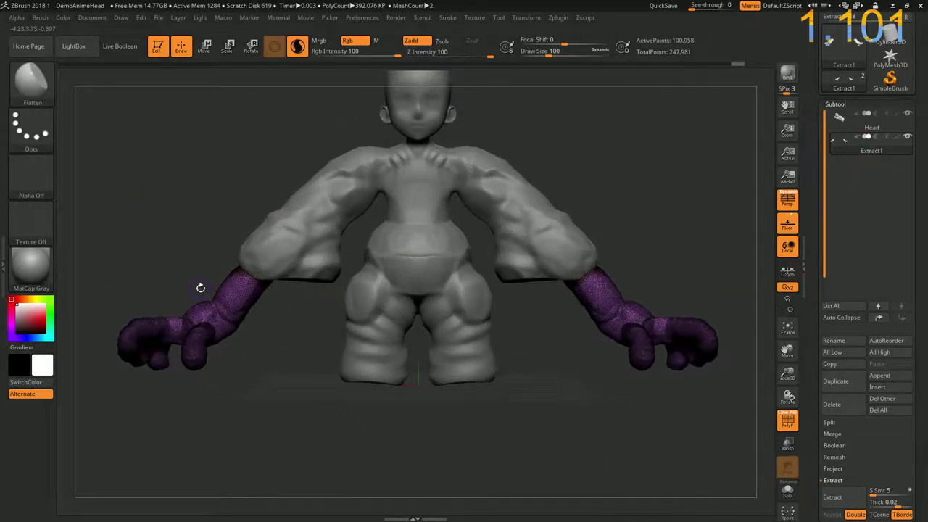
{"action": "left_click", "coordinate": [358, 356], "text": "alt"}
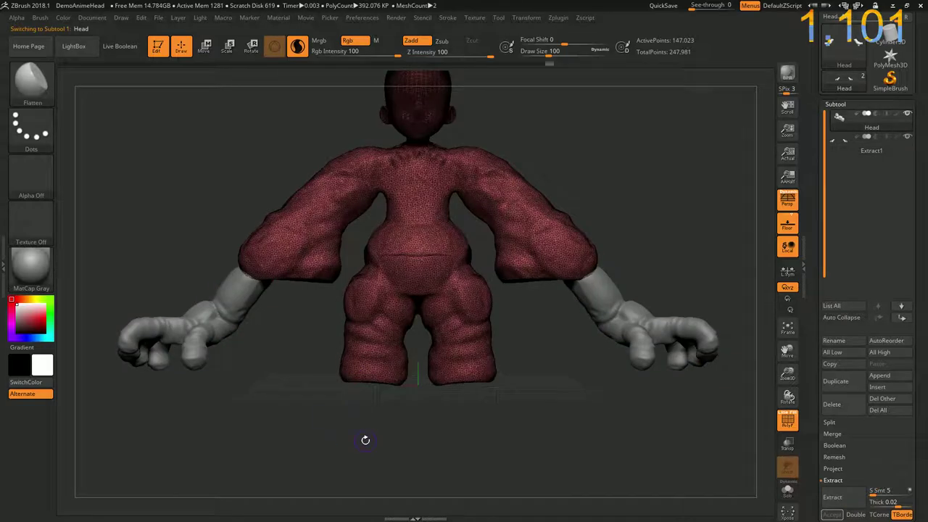
{"action": "key", "text": "b"}
From above, flatten the rounded hip mounds on both sides with symmetric Flatten strokes
{"action": "left_click_drag", "start_coordinate": [348, 460], "coordinate": [351, 409]}
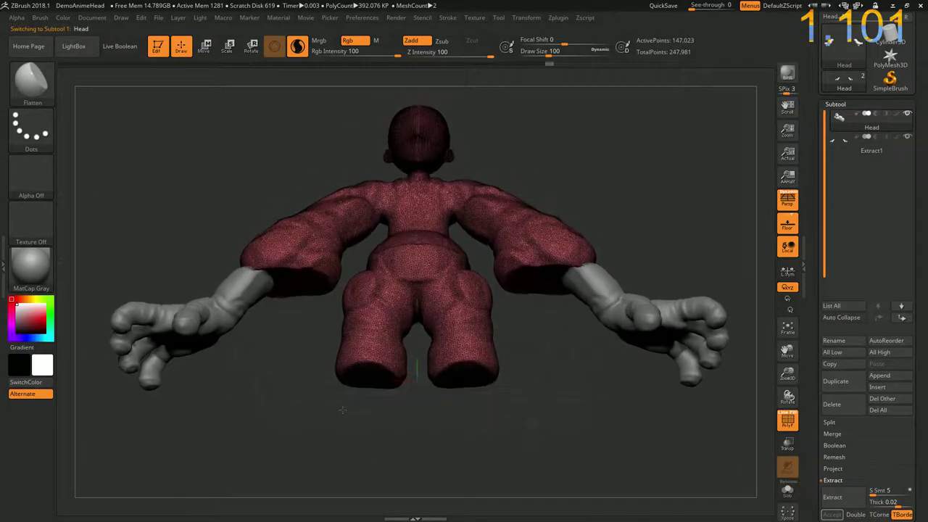
{"action": "left_click_drag", "start_coordinate": [338, 452], "coordinate": [362, 317]}
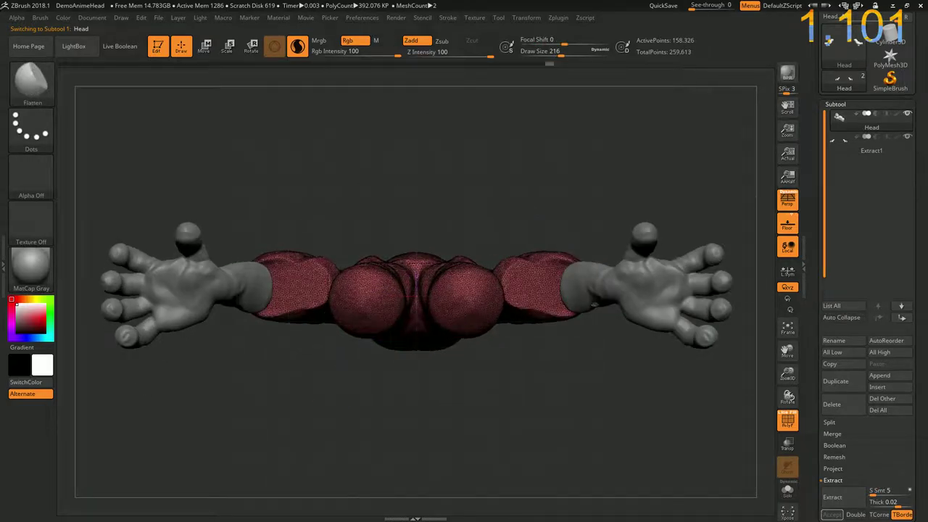
{"action": "left_click_drag", "start_coordinate": [358, 290], "coordinate": [360, 323]}
{"action": "mouse_move", "coordinate": [358, 292]}
{"action": "left_mouse_down"}
{"action": "mouse_move", "coordinate": [377, 313]}
{"action": "mouse_move", "coordinate": [356, 286]}
{"action": "mouse_move", "coordinate": [366, 323]}
{"action": "left_mouse_up"}
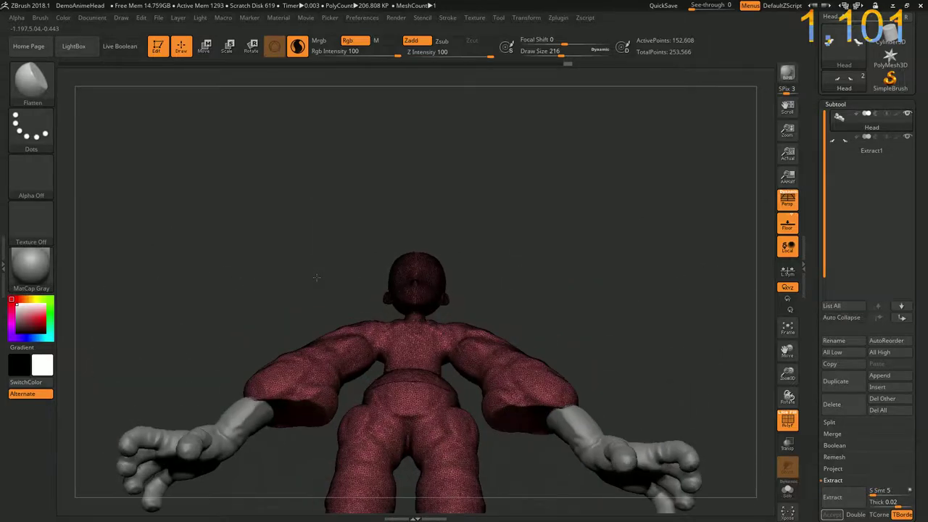
{"action": "mouse_move", "coordinate": [304, 189]}
{"action": "left_mouse_down"}
{"action": "mouse_move", "coordinate": [299, 292]}
{"action": "mouse_move", "coordinate": [315, 190]}
{"action": "left_mouse_up"}
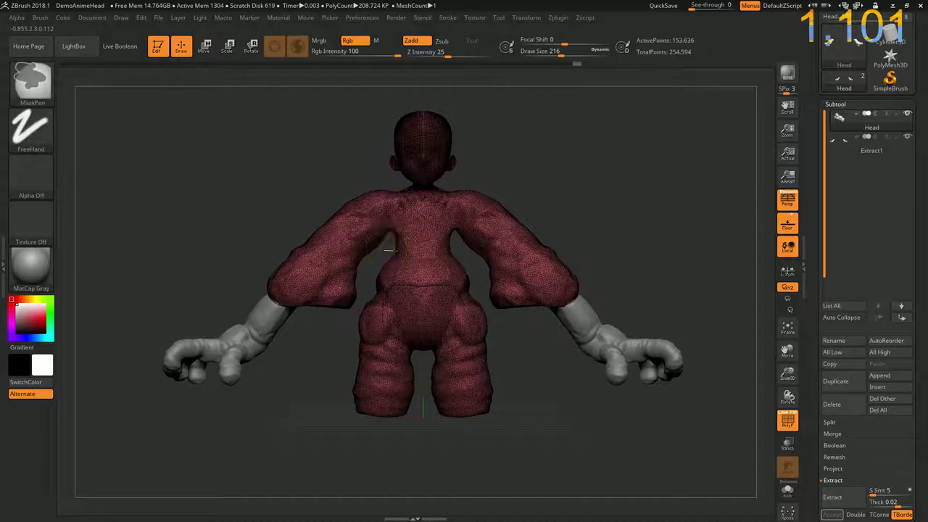
Mask a band across the waist and extend it over the hips and down both legs
{"action": "left_click_drag", "start_coordinate": [392, 257], "coordinate": [426, 298], "text": "ctrl"}
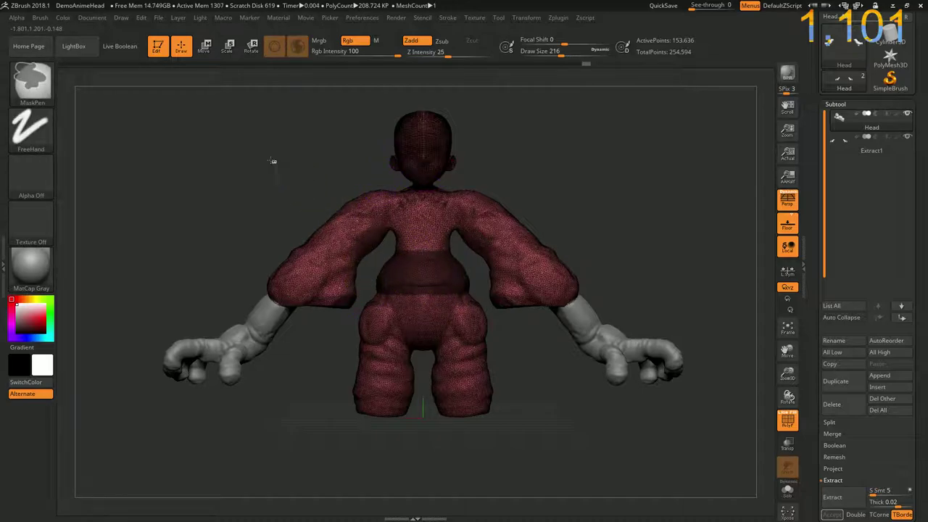
{"action": "left_click_drag", "start_coordinate": [269, 226], "coordinate": [279, 217], "text": "ctrl"}
{"action": "left_click_drag", "start_coordinate": [384, 249], "coordinate": [464, 287], "text": "ctrl"}
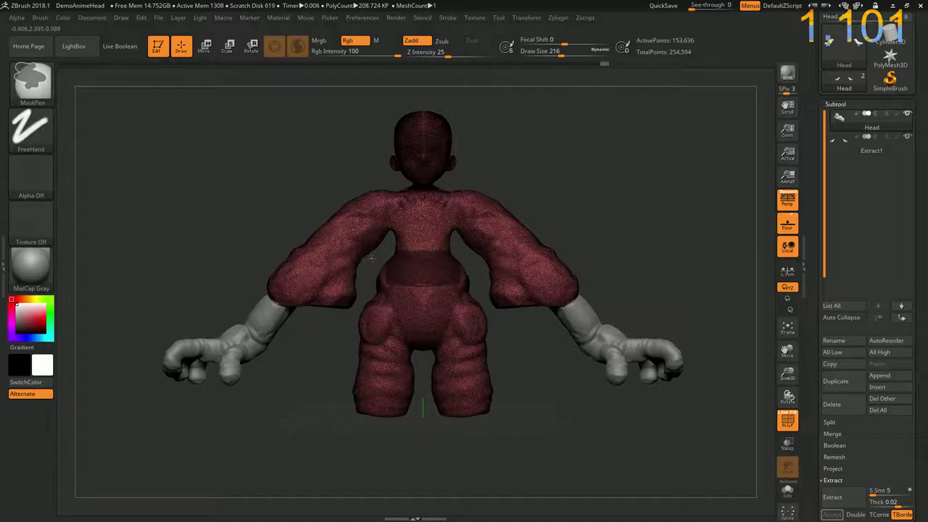
{"action": "left_click_drag", "start_coordinate": [371, 257], "coordinate": [477, 326], "text": "ctrl"}
{"action": "left_click_drag", "start_coordinate": [359, 274], "coordinate": [482, 384], "text": "ctrl"}
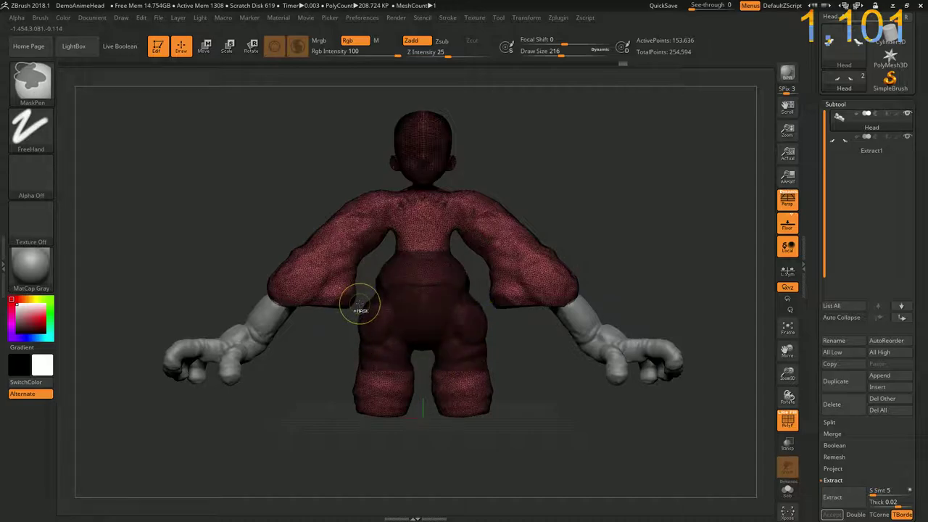
{"action": "left_click_drag", "start_coordinate": [334, 442], "coordinate": [487, 307], "text": "ctrl"}
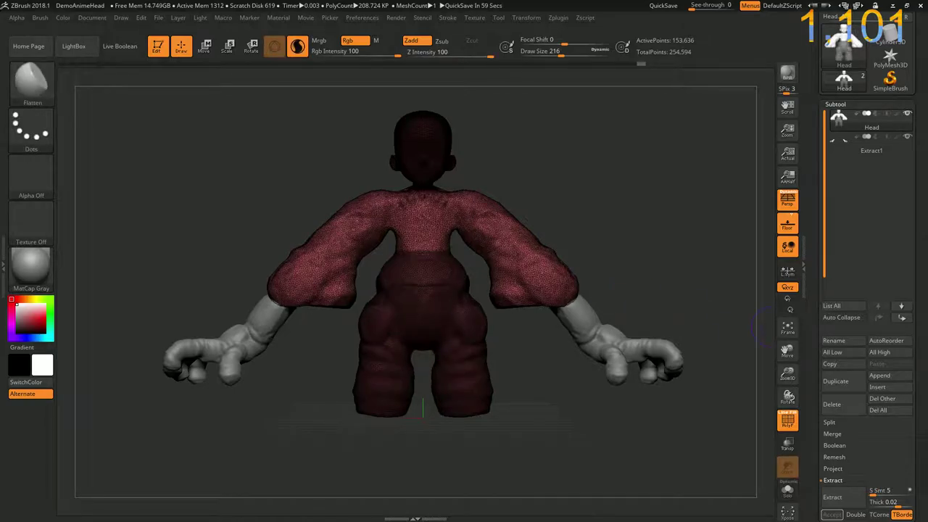
{"action": "left_click_drag", "start_coordinate": [294, 439], "coordinate": [224, 373]}
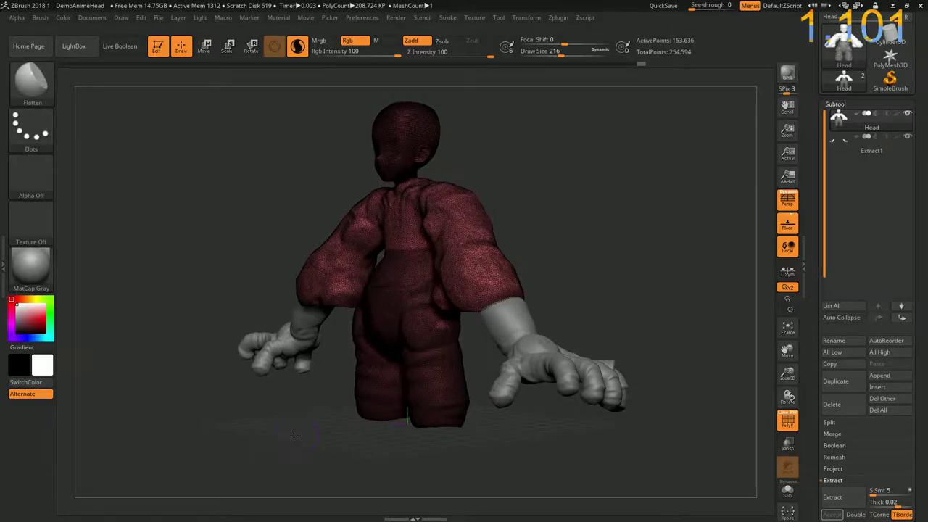
Switch to the Move gizmo, reset its orientation to the mesh, and undo a trial upward move
{"action": "key", "text": "w"}
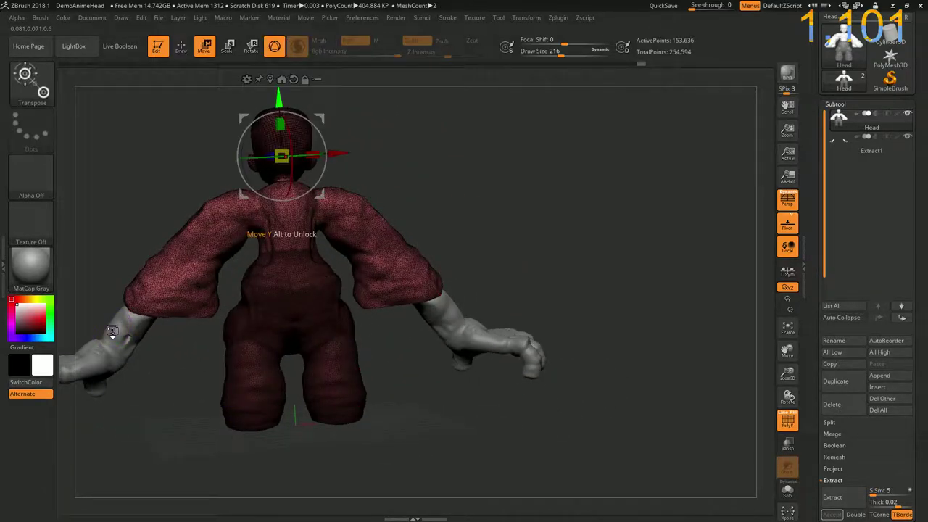
{"action": "left_click_drag", "start_coordinate": [395, 163], "coordinate": [348, 168], "text": "alt"}
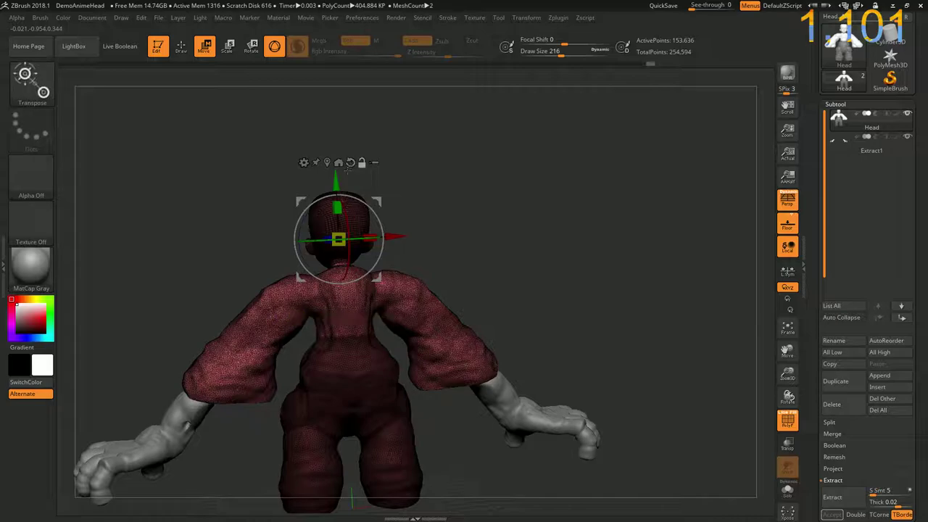
{"action": "key", "text": "ctrl"}
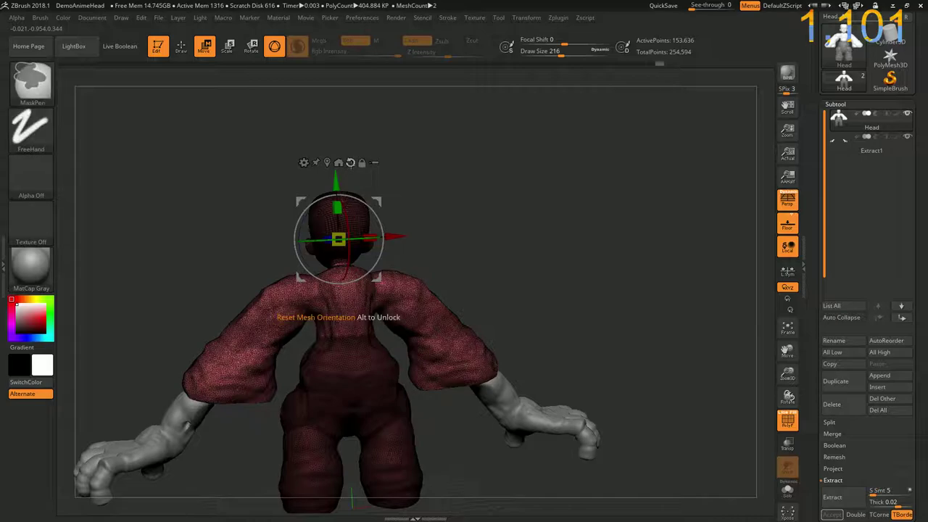
{"action": "left_click", "coordinate": [350, 162], "text": "ctrl"}
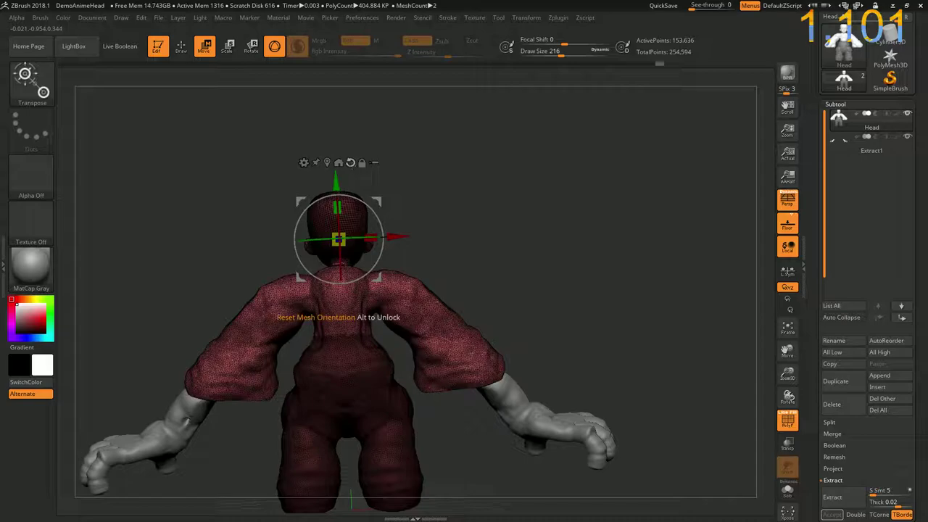
{"action": "key", "text": "ctrl"}
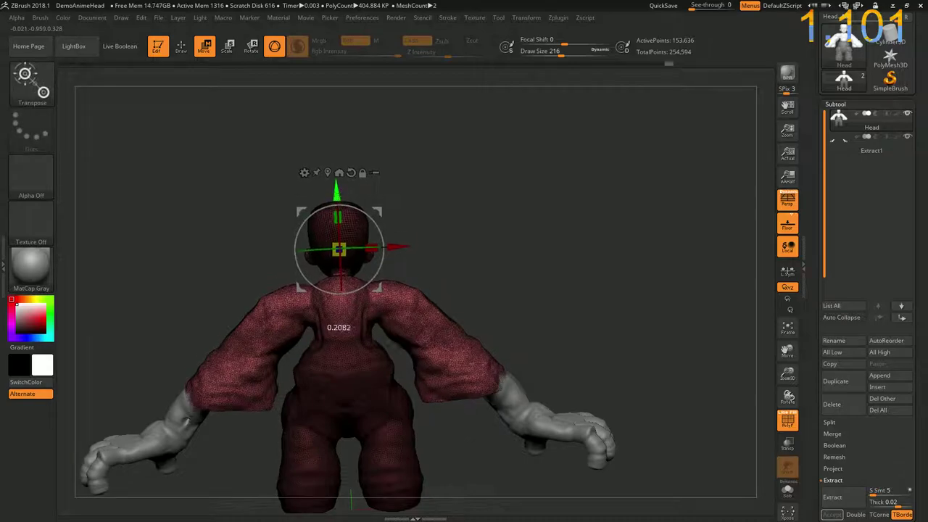
{"action": "left_click_drag", "start_coordinate": [335, 175], "coordinate": [334, 166]}
{"action": "key", "text": "ctrl+z"}
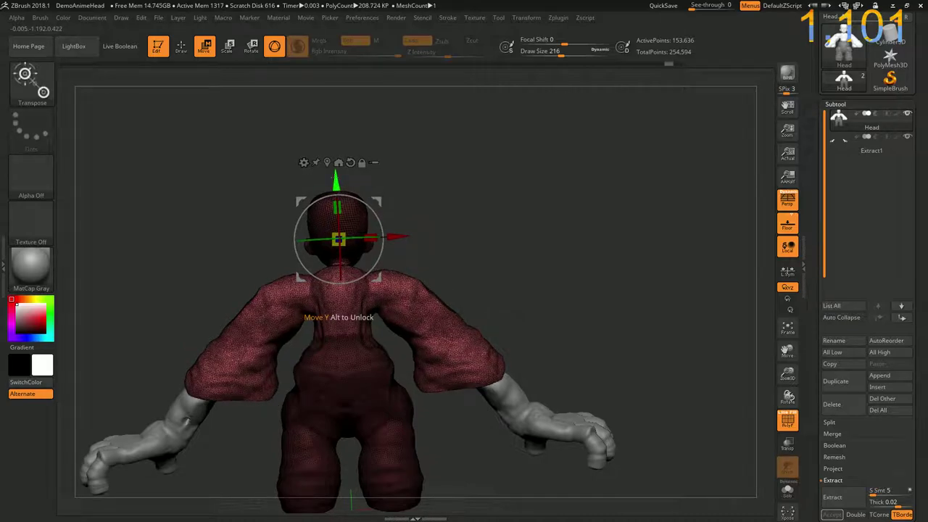
Invert the mask so the upper shirt is protected, undoing a trial downward stretch
{"action": "left_click", "coordinate": [442, 239], "text": "ctrl"}
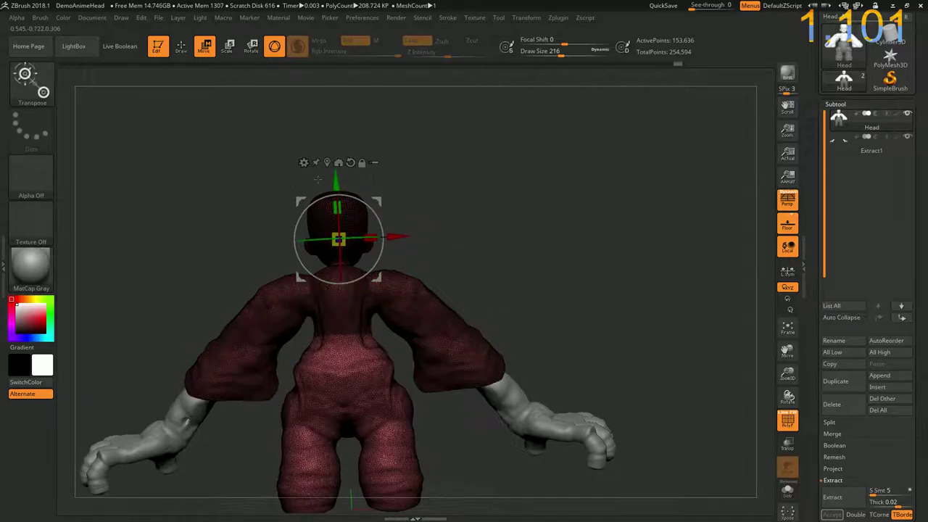
{"action": "left_click_drag", "start_coordinate": [336, 178], "coordinate": [338, 219]}
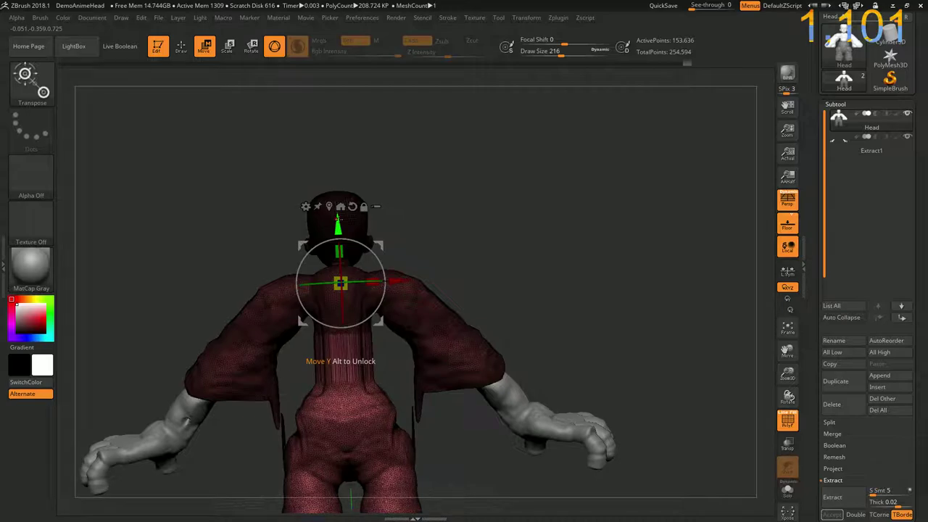
{"action": "key", "text": "ctrl+z"}
{"action": "mouse_move", "coordinate": [181, 305]}
{"action": "left_mouse_down", "text": "alt"}
{"action": "mouse_move", "coordinate": [254, 217]}
{"action": "mouse_move", "coordinate": [100, 226]}
{"action": "mouse_move", "coordinate": [348, 410]}
{"action": "mouse_move", "coordinate": [395, 299]}
{"action": "left_mouse_up", "text": "alt"}
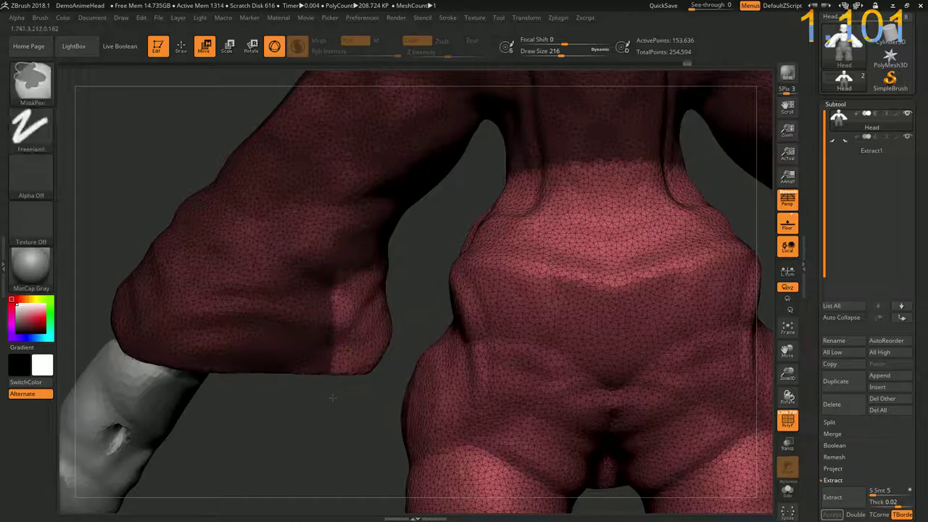
Add mask boxes over the sleeve edge, lower torso and hips, then invert the mask
{"action": "left_click_drag", "start_coordinate": [332, 397], "coordinate": [403, 296], "text": "ctrl"}
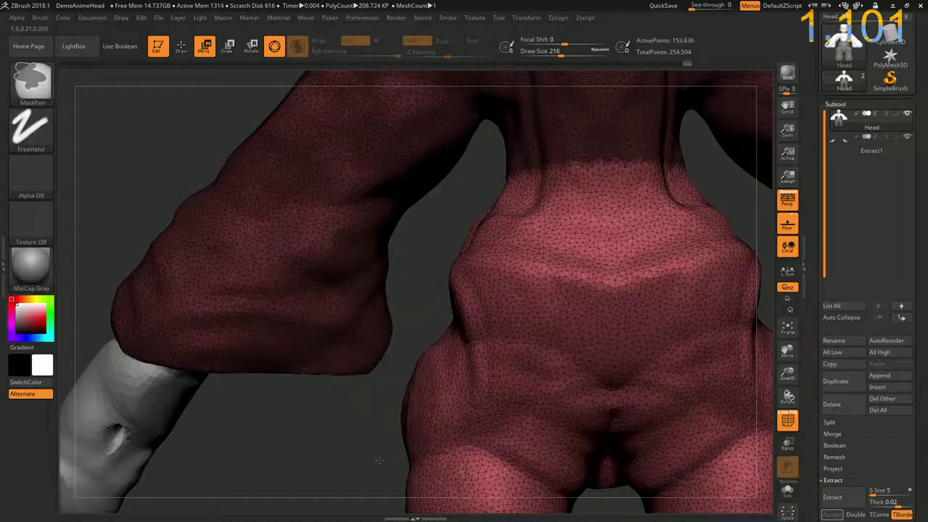
{"action": "left_click_drag", "start_coordinate": [387, 461], "coordinate": [464, 369], "text": "ctrl"}
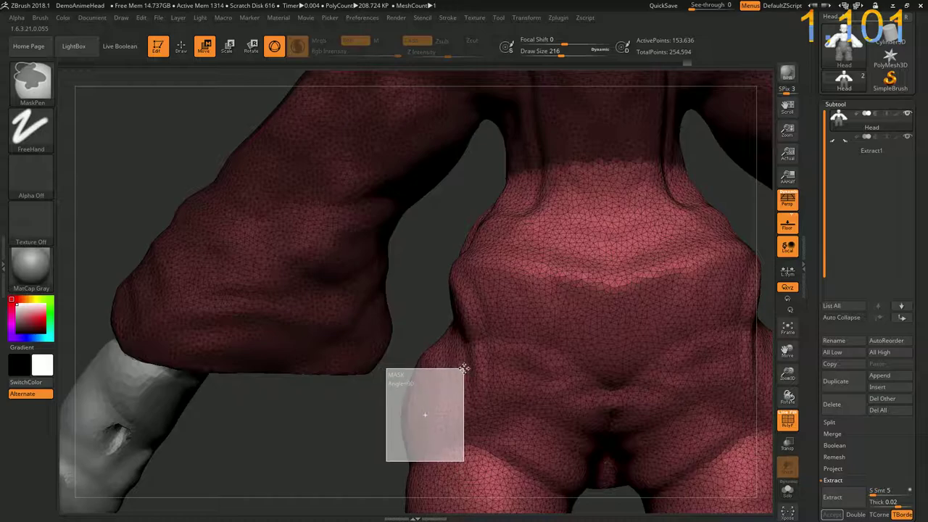
{"action": "left_click_drag", "start_coordinate": [394, 437], "coordinate": [488, 310], "text": "ctrl"}
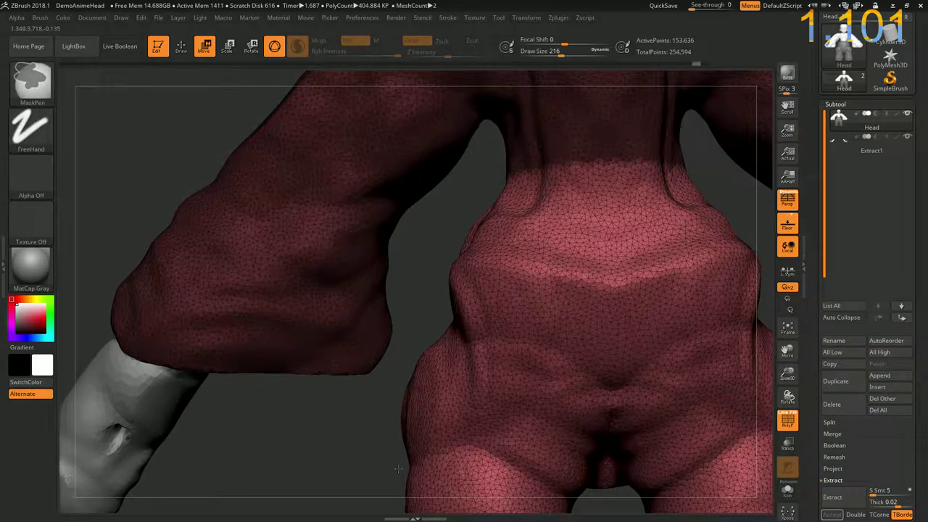
{"action": "mouse_move", "coordinate": [396, 470]}
{"action": "left_mouse_down", "text": "ctrl"}
{"action": "mouse_move", "coordinate": [471, 350]}
{"action": "mouse_move", "coordinate": [554, 284]}
{"action": "left_mouse_up", "text": "ctrl"}
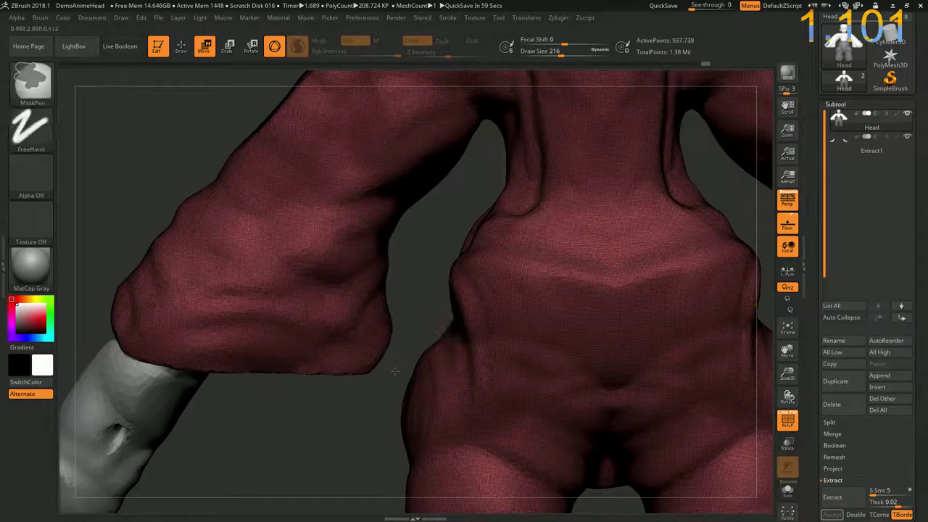
{"action": "left_click", "coordinate": [368, 417], "text": "ctrl"}
{"action": "mouse_move", "coordinate": [367, 417]}
{"action": "left_mouse_down"}
{"action": "mouse_move", "coordinate": [338, 423]}
{"action": "mouse_move", "coordinate": [358, 342]}
{"action": "mouse_move", "coordinate": [312, 398]}
{"action": "left_mouse_up"}
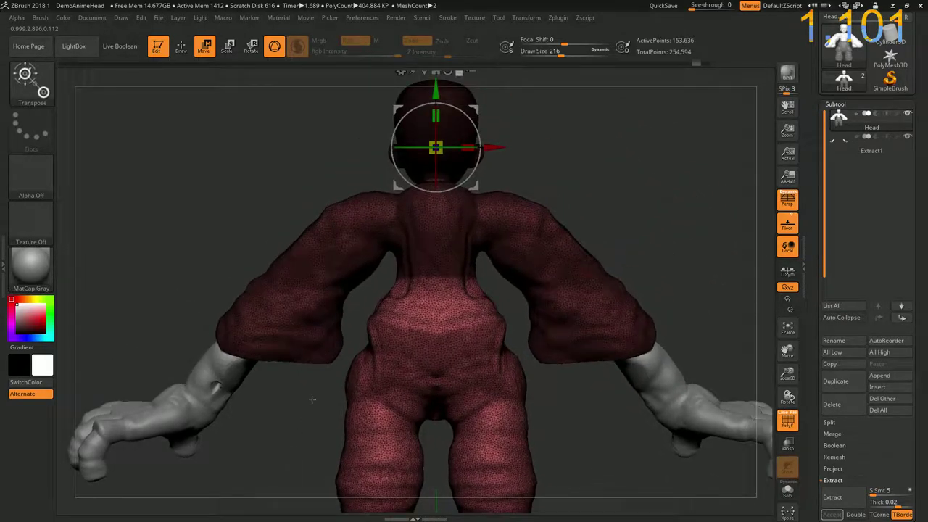
Drag the gizmo's Move Y down to lengthen the shirt over the waist, then activate Extract1
{"action": "left_click_drag", "start_coordinate": [435, 94], "coordinate": [448, 180]}
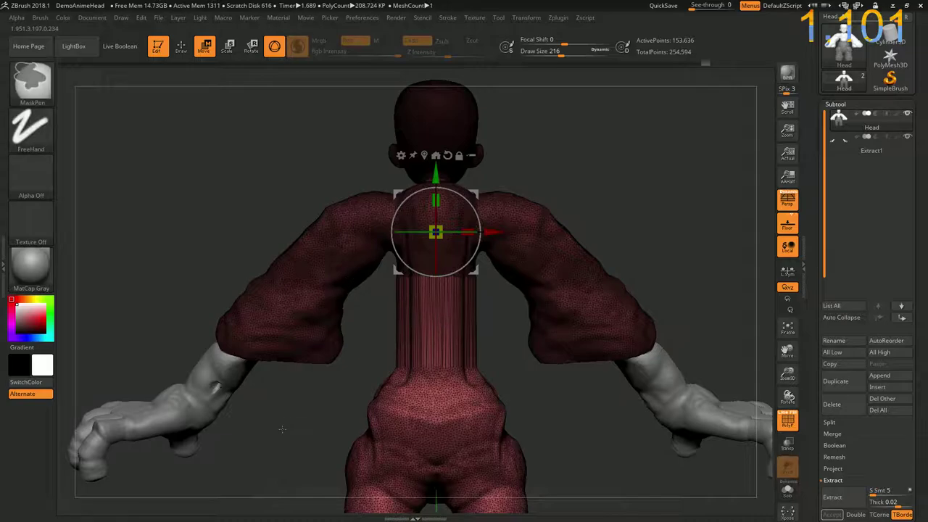
{"action": "left_click", "coordinate": [181, 46]}
{"action": "key", "text": "shift"}
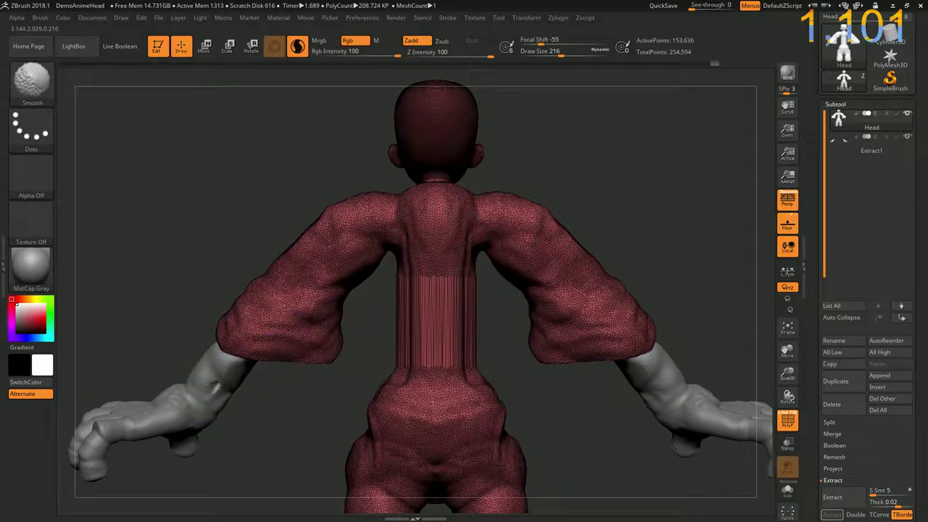
{"action": "key", "text": "space"}
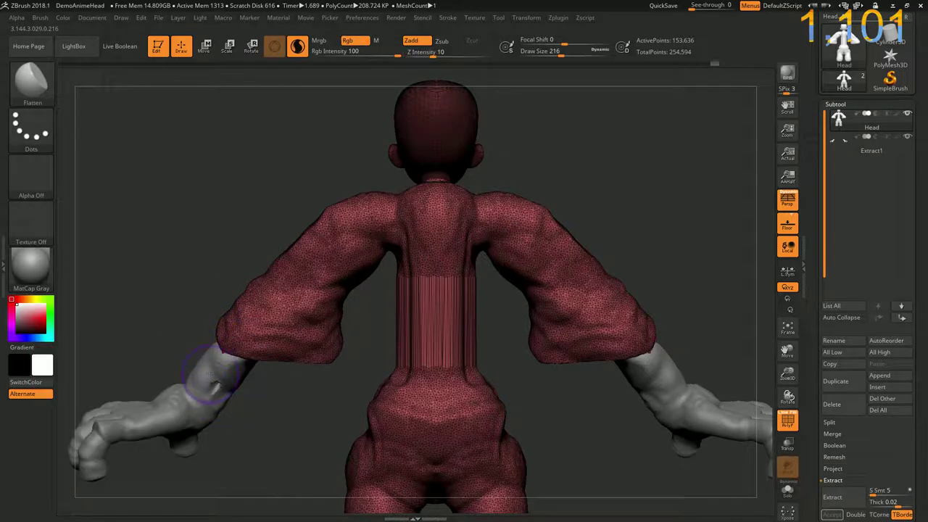
{"action": "left_click", "coordinate": [206, 375], "text": "alt"}
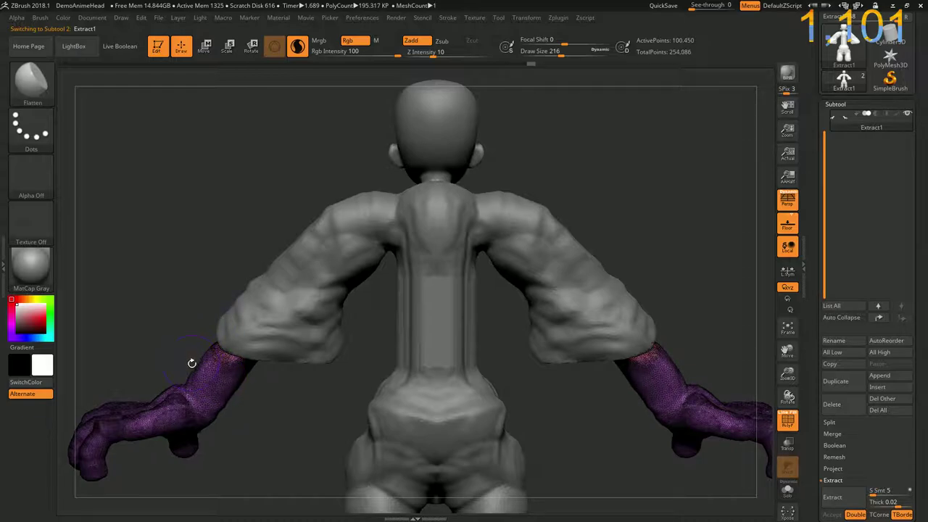
Reselect the Head clothing mesh and smooth away the stretched stripes on the shirt's back
{"action": "key", "text": "b"}
{"action": "left_click", "coordinate": [314, 402], "text": "alt"}
{"action": "mouse_move", "coordinate": [315, 402]}
{"action": "left_mouse_down"}
{"action": "mouse_move", "coordinate": [386, 401]}
{"action": "mouse_move", "coordinate": [272, 268]}
{"action": "mouse_move", "coordinate": [315, 338]}
{"action": "left_mouse_up"}
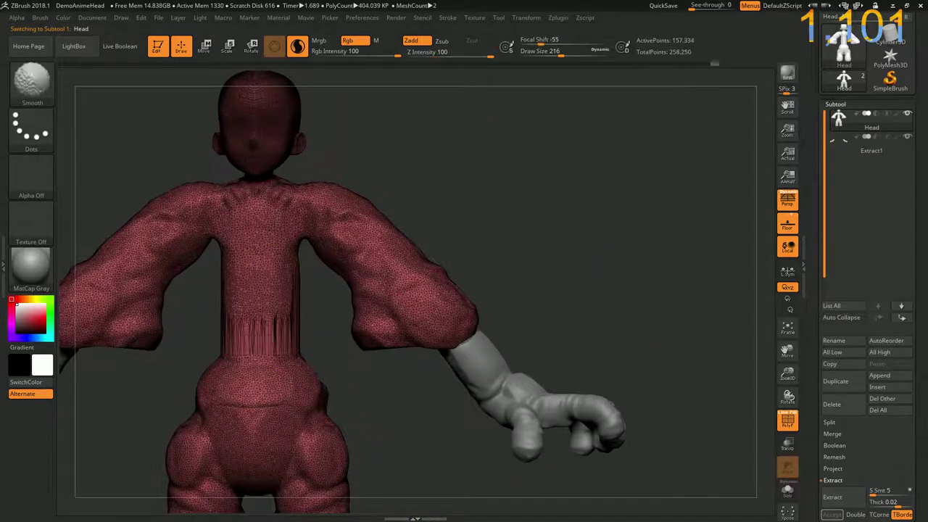
{"action": "mouse_move", "coordinate": [417, 290]}
{"action": "left_mouse_down"}
{"action": "mouse_move", "coordinate": [259, 357]}
{"action": "mouse_move", "coordinate": [305, 341]}
{"action": "mouse_move", "coordinate": [279, 306]}
{"action": "mouse_move", "coordinate": [340, 334]}
{"action": "left_mouse_up"}
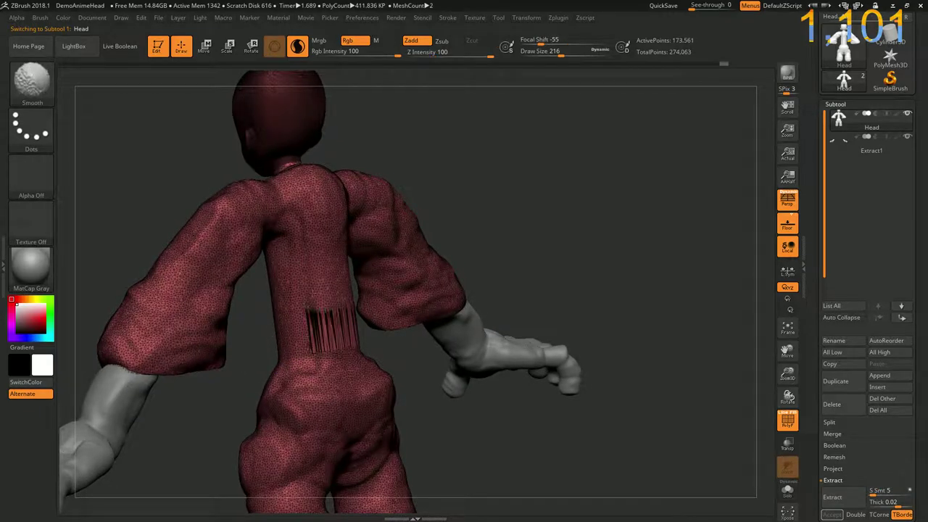
{"action": "left_click_drag", "start_coordinate": [251, 338], "coordinate": [285, 274]}
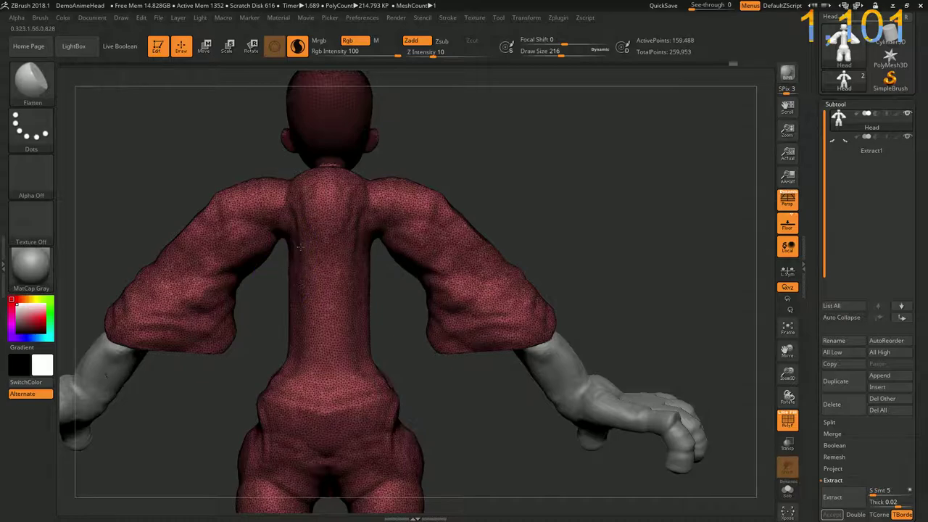
Set Z Intensity to 100 and sculpt muscle forms along the spine and lower back, undoing two strokes
{"action": "left_click_drag", "start_coordinate": [433, 55], "coordinate": [491, 55]}
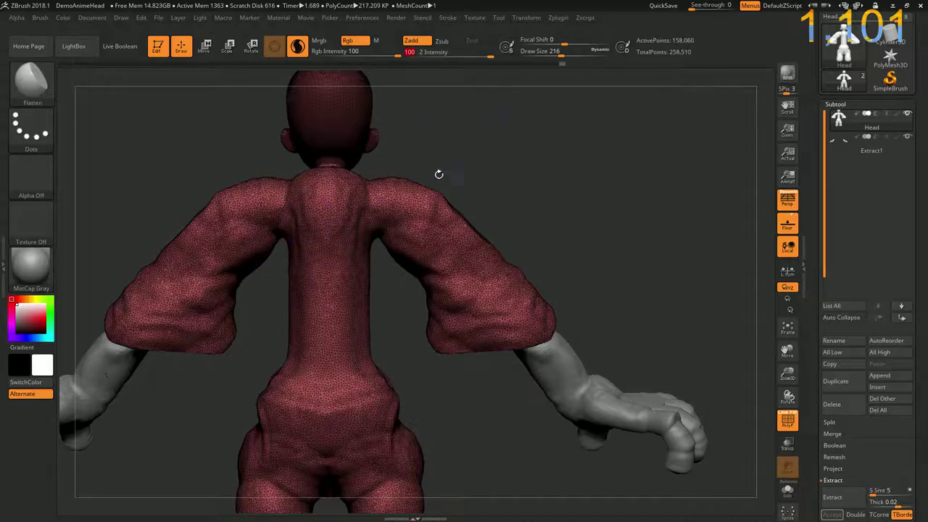
{"action": "left_click_drag", "start_coordinate": [284, 268], "coordinate": [300, 330]}
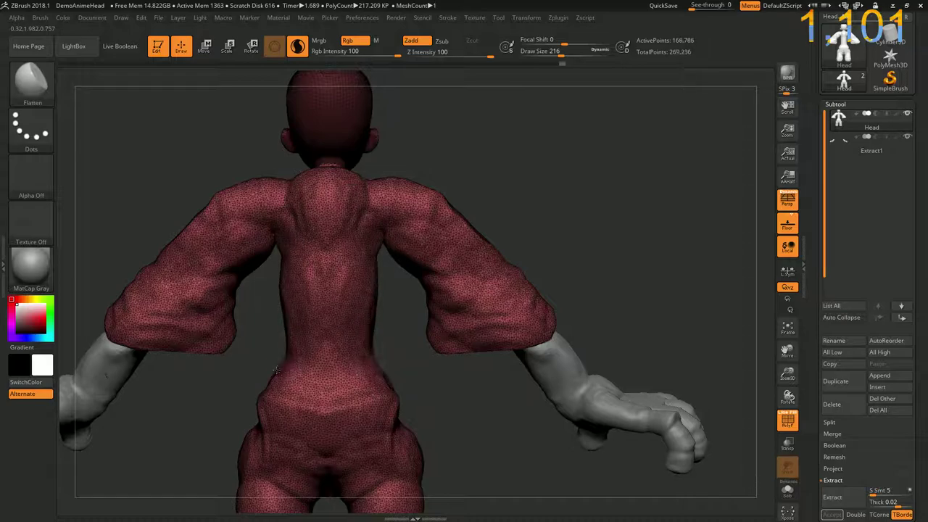
{"action": "mouse_move", "coordinate": [435, 337]}
{"action": "left_mouse_down"}
{"action": "mouse_move", "coordinate": [309, 337]}
{"action": "mouse_move", "coordinate": [317, 343]}
{"action": "left_mouse_up"}
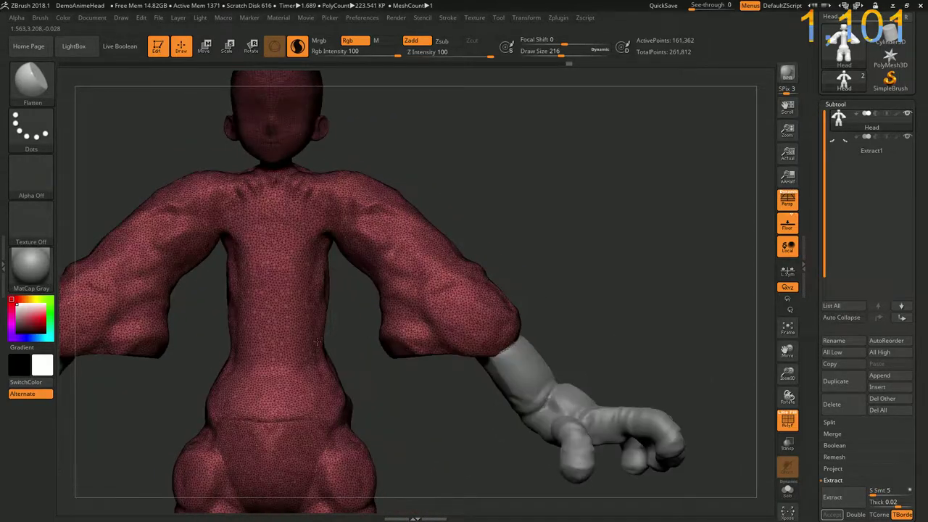
{"action": "mouse_move", "coordinate": [277, 269]}
{"action": "left_mouse_down"}
{"action": "mouse_move", "coordinate": [274, 309]}
{"action": "mouse_move", "coordinate": [261, 312]}
{"action": "mouse_move", "coordinate": [294, 334]}
{"action": "mouse_move", "coordinate": [232, 355]}
{"action": "mouse_move", "coordinate": [305, 356]}
{"action": "mouse_move", "coordinate": [290, 385]}
{"action": "left_mouse_up"}
{"action": "left_click_drag", "start_coordinate": [261, 341], "coordinate": [297, 392]}
{"action": "left_click_drag", "start_coordinate": [239, 391], "coordinate": [319, 406]}
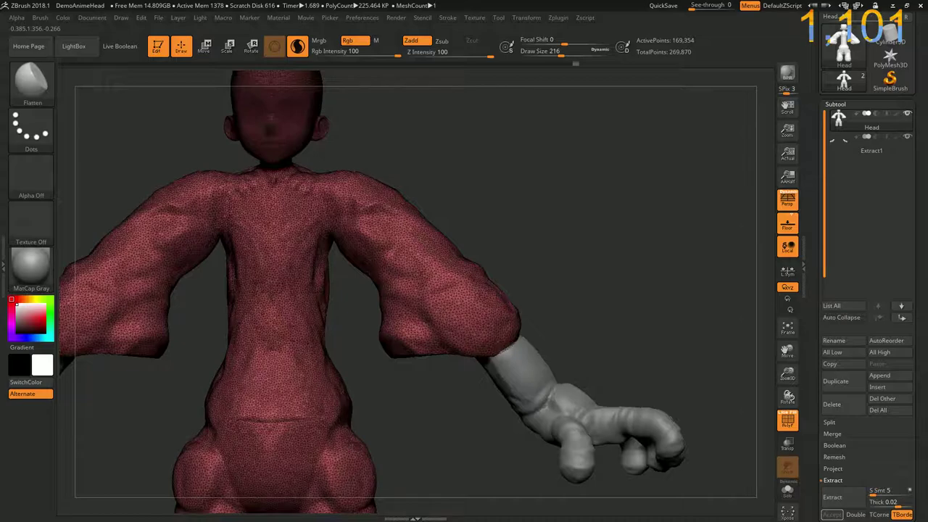
{"action": "mouse_move", "coordinate": [254, 406]}
{"action": "left_mouse_down"}
{"action": "mouse_move", "coordinate": [338, 398]}
{"action": "mouse_move", "coordinate": [239, 406]}
{"action": "mouse_move", "coordinate": [319, 384]}
{"action": "mouse_move", "coordinate": [240, 377]}
{"action": "mouse_move", "coordinate": [311, 387]}
{"action": "left_mouse_up"}
{"action": "key", "text": "ctrl+z"}
{"action": "key", "text": "ctrl+z"}
{"action": "key", "text": "ctrl+z"}
{"action": "key", "text": "ctrl+z"}
{"action": "key", "text": "ctrl+z"}
{"action": "key", "text": "ctrl+z"}
{"action": "key", "text": "ctrl+z"}
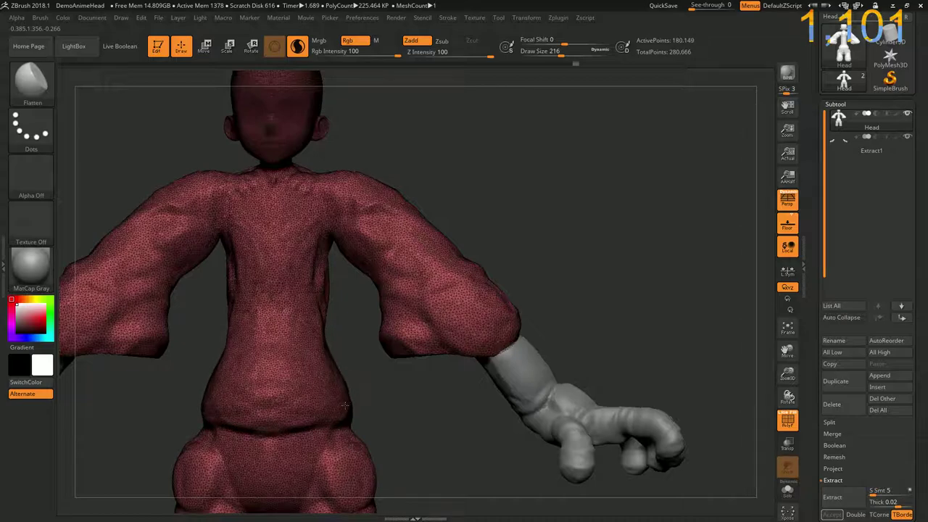
{"action": "key", "text": "ctrl+z"}
Thicken the waistband into a belt with a defined upper ridge, smoothing it around the back
{"action": "left_click_drag", "start_coordinate": [393, 399], "coordinate": [342, 401]}
{"action": "mouse_move", "coordinate": [297, 428]}
{"action": "left_mouse_down"}
{"action": "mouse_move", "coordinate": [337, 424]}
{"action": "mouse_move", "coordinate": [370, 395]}
{"action": "mouse_move", "coordinate": [222, 395]}
{"action": "left_mouse_up"}
{"action": "mouse_move", "coordinate": [340, 428]}
{"action": "left_mouse_down"}
{"action": "mouse_move", "coordinate": [218, 405]}
{"action": "mouse_move", "coordinate": [341, 377]}
{"action": "left_mouse_up"}
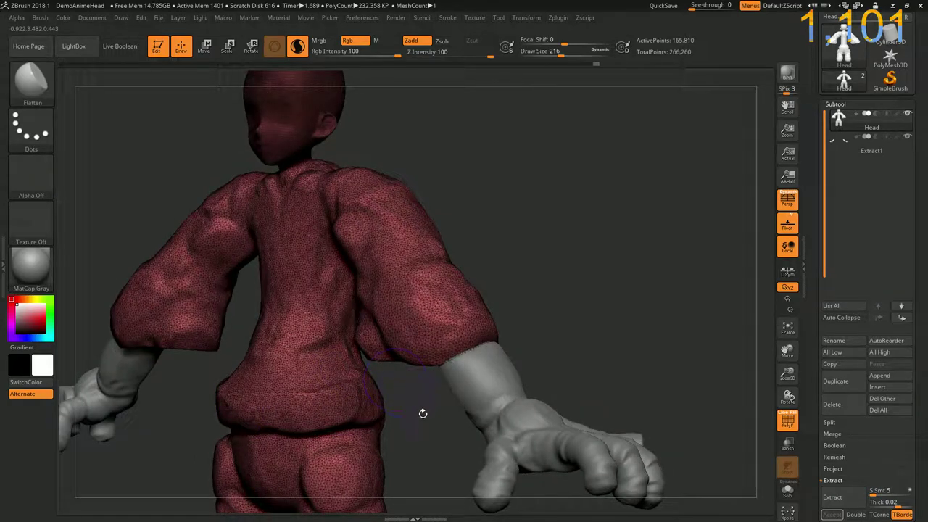
{"action": "left_click_drag", "start_coordinate": [350, 408], "coordinate": [384, 395]}
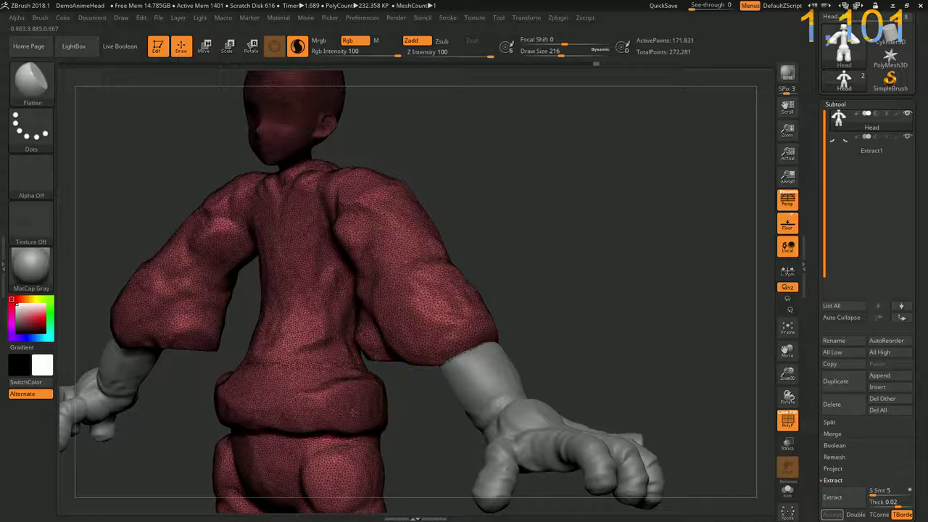
{"action": "left_click_drag", "start_coordinate": [323, 395], "coordinate": [369, 439]}
{"action": "mouse_move", "coordinate": [425, 416]}
{"action": "left_mouse_down"}
{"action": "mouse_move", "coordinate": [464, 406]}
{"action": "mouse_move", "coordinate": [413, 421]}
{"action": "left_mouse_up"}
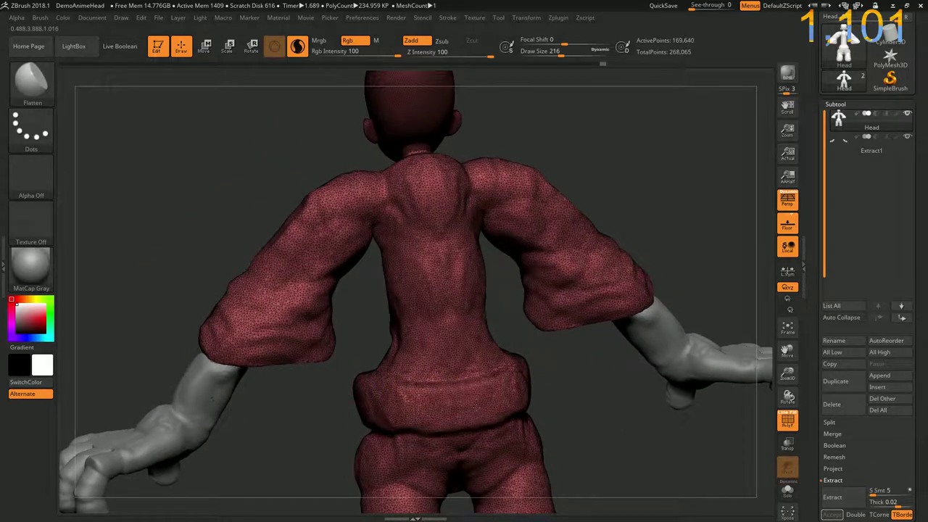
{"action": "mouse_move", "coordinate": [507, 377]}
{"action": "left_mouse_down"}
{"action": "mouse_move", "coordinate": [421, 407]}
{"action": "mouse_move", "coordinate": [507, 395]}
{"action": "left_mouse_up"}
{"action": "left_click_drag", "start_coordinate": [363, 406], "coordinate": [526, 384]}
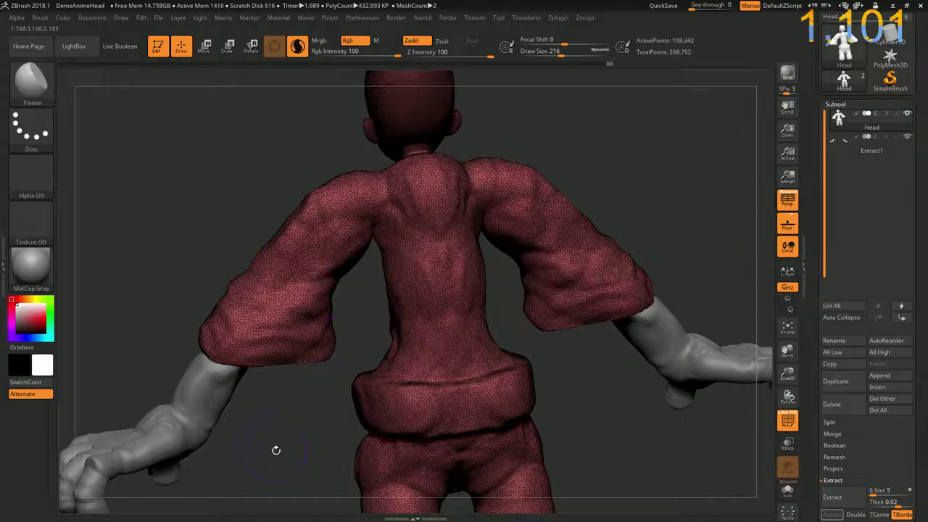
{"action": "left_click_drag", "start_coordinate": [281, 460], "coordinate": [310, 376]}
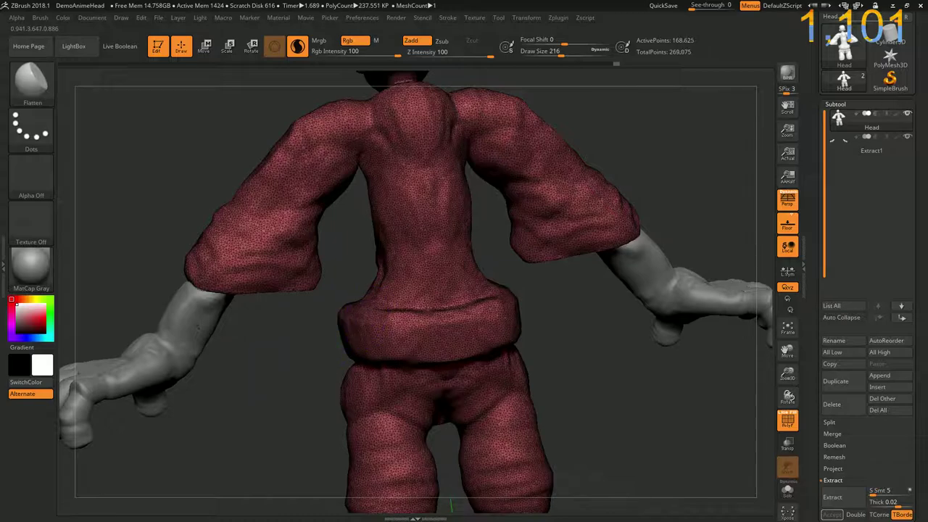
Flatten and smooth the back waistband into a soft rolled shirt hem
{"action": "mouse_move", "coordinate": [406, 314]}
{"action": "left_mouse_down"}
{"action": "mouse_move", "coordinate": [449, 297]}
{"action": "mouse_move", "coordinate": [355, 312]}
{"action": "mouse_move", "coordinate": [361, 308]}
{"action": "left_mouse_up"}
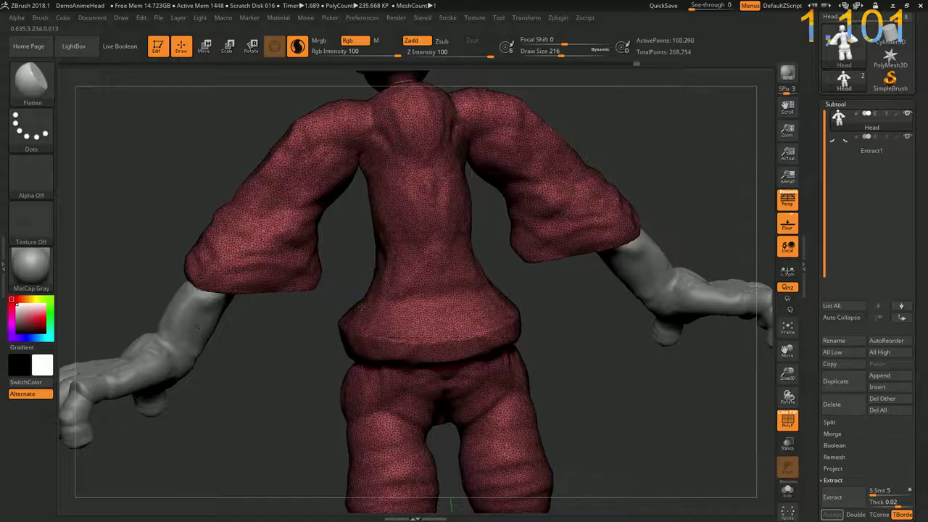
{"action": "mouse_move", "coordinate": [373, 270]}
{"action": "left_mouse_down", "text": "shift"}
{"action": "mouse_move", "coordinate": [380, 298]}
{"action": "mouse_move", "coordinate": [451, 296]}
{"action": "left_mouse_up", "text": "shift"}
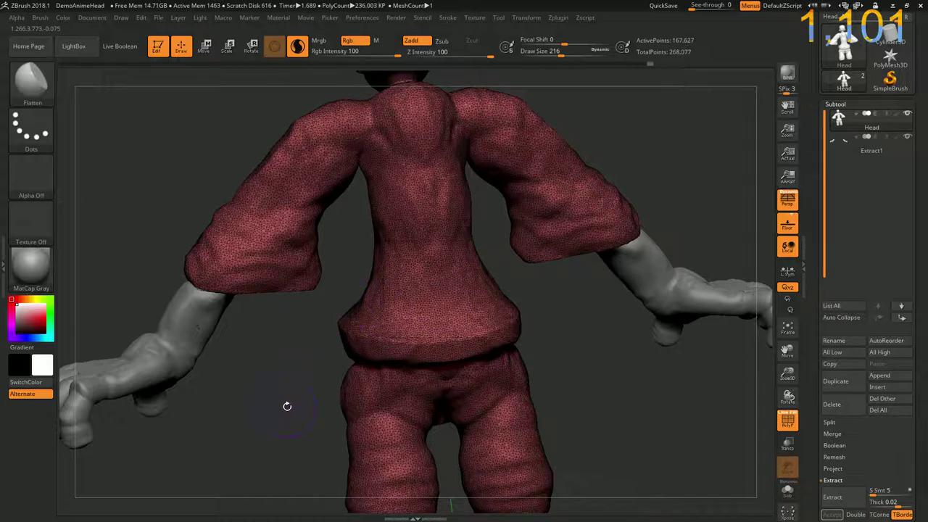
{"action": "left_click_drag", "start_coordinate": [287, 407], "coordinate": [504, 285]}
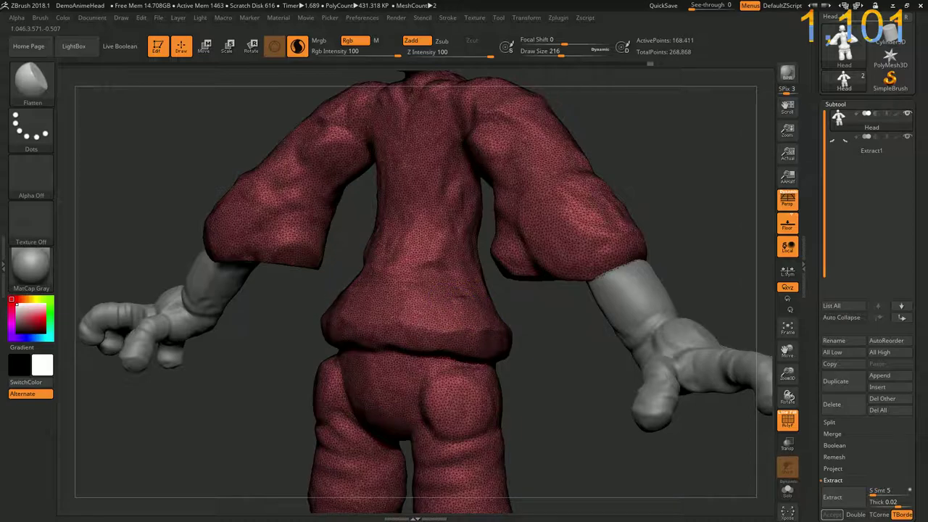
{"action": "mouse_move", "coordinate": [442, 297]}
{"action": "left_mouse_down", "text": "shift"}
{"action": "mouse_move", "coordinate": [405, 268]}
{"action": "mouse_move", "coordinate": [399, 239]}
{"action": "left_mouse_up", "text": "shift"}
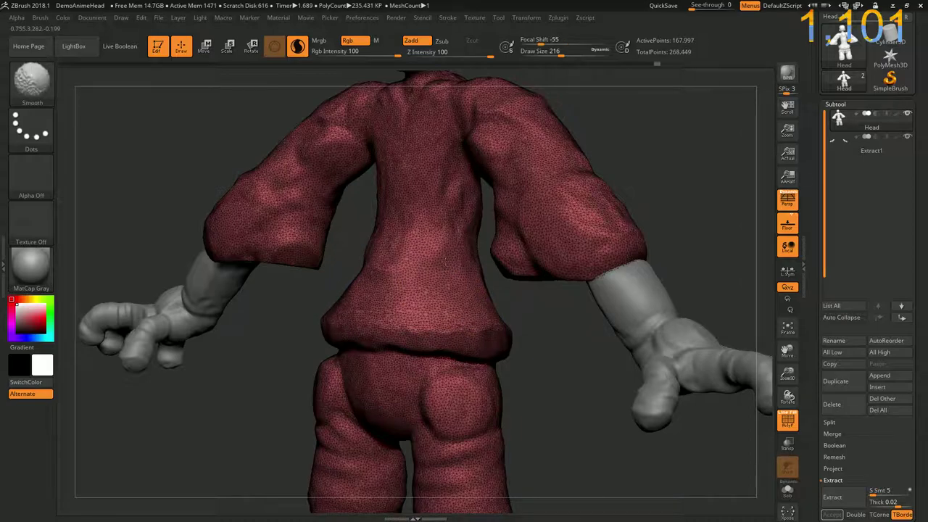
{"action": "left_click_drag", "start_coordinate": [529, 325], "coordinate": [560, 356]}
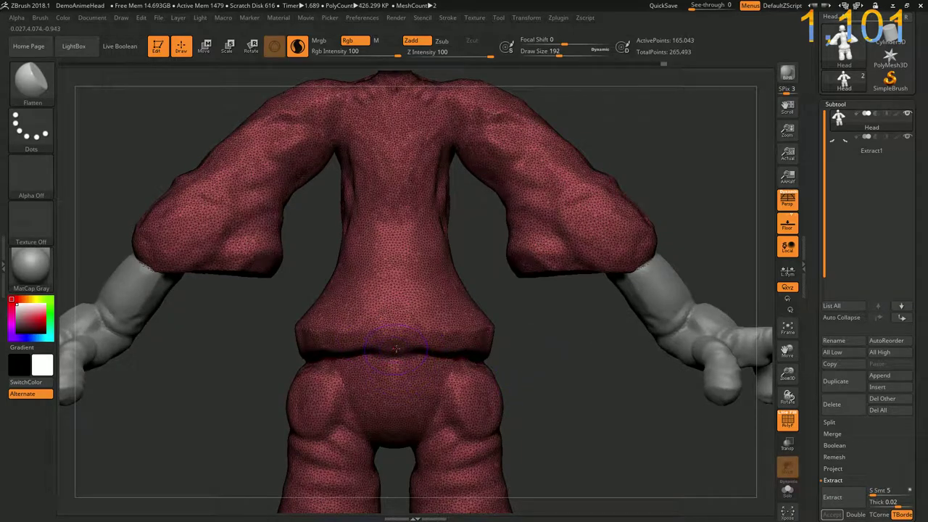
{"action": "left_click_drag", "start_coordinate": [395, 351], "coordinate": [479, 337]}
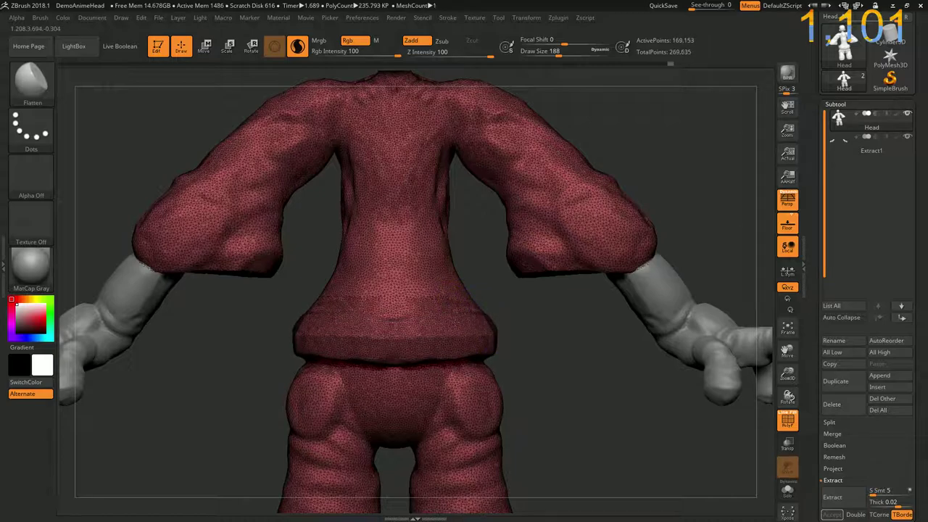
{"action": "left_click_drag", "start_coordinate": [493, 326], "coordinate": [362, 315], "text": "shift"}
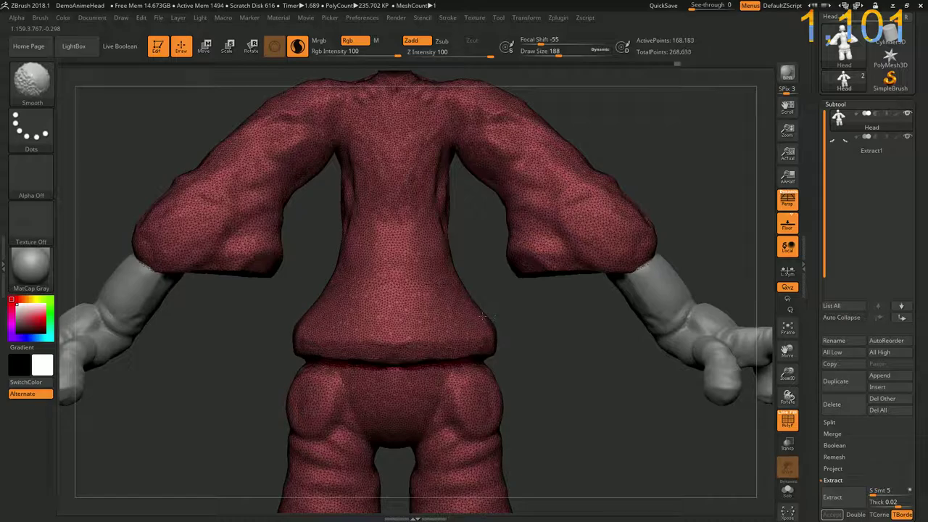
From below the model, sculpt both pant-leg bottoms into rounded, hollowed cuffs
{"action": "left_click_drag", "start_coordinate": [496, 309], "coordinate": [535, 316]}
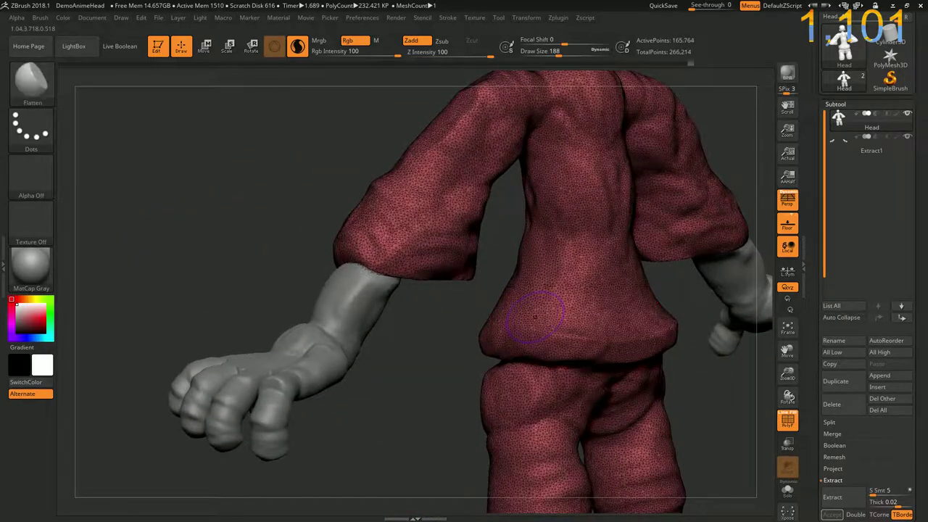
{"action": "left_click_drag", "start_coordinate": [324, 405], "coordinate": [430, 386]}
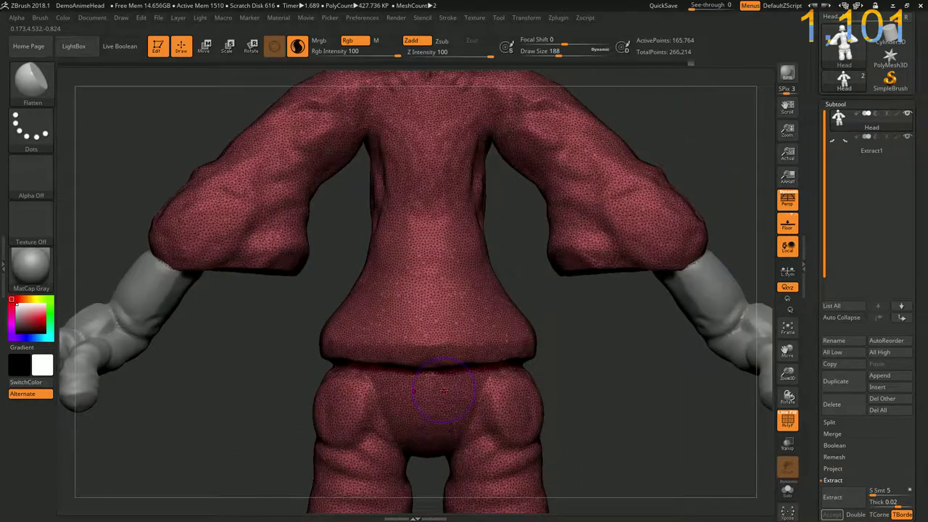
{"action": "key", "text": "ctrl"}
{"action": "mouse_move", "coordinate": [300, 430]}
{"action": "left_mouse_down", "text": "alt"}
{"action": "mouse_move", "coordinate": [309, 292]}
{"action": "mouse_move", "coordinate": [286, 366]}
{"action": "mouse_move", "coordinate": [288, 299]}
{"action": "left_mouse_up", "text": "alt"}
{"action": "left_click_drag", "start_coordinate": [230, 371], "coordinate": [269, 279]}
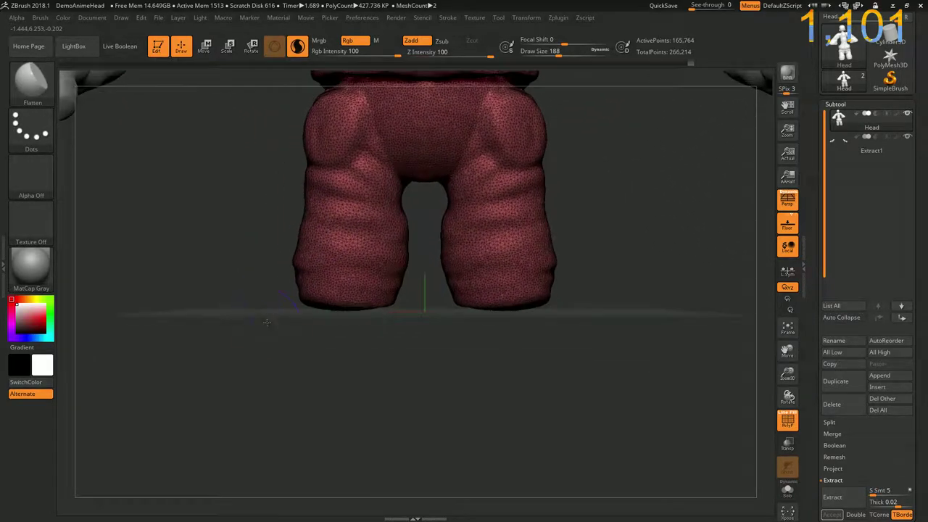
{"action": "left_click_drag", "start_coordinate": [224, 379], "coordinate": [221, 306]}
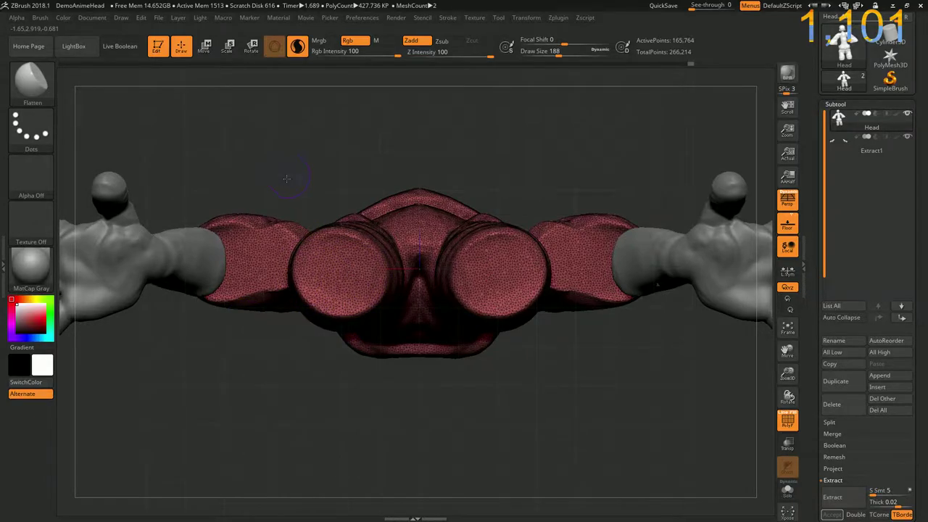
{"action": "left_click_drag", "start_coordinate": [287, 178], "coordinate": [276, 310]}
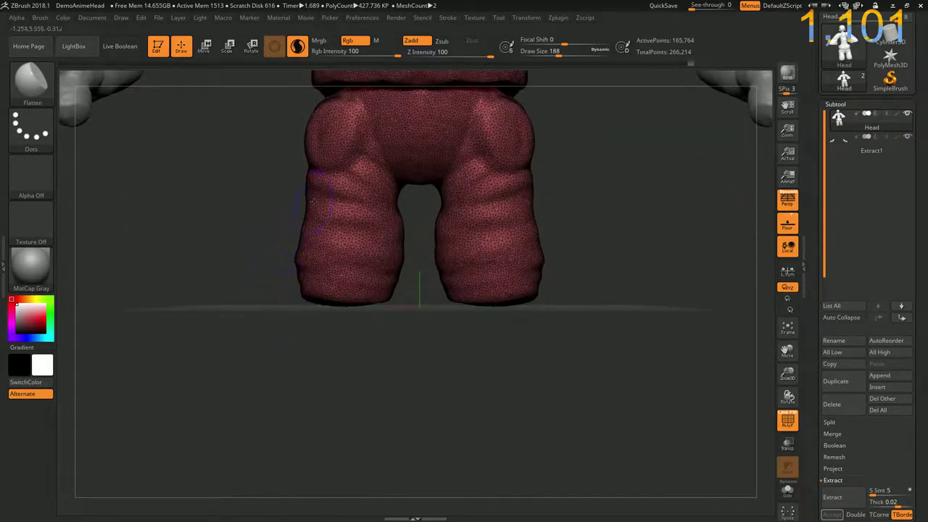
{"action": "left_click_drag", "start_coordinate": [348, 283], "coordinate": [305, 295]}
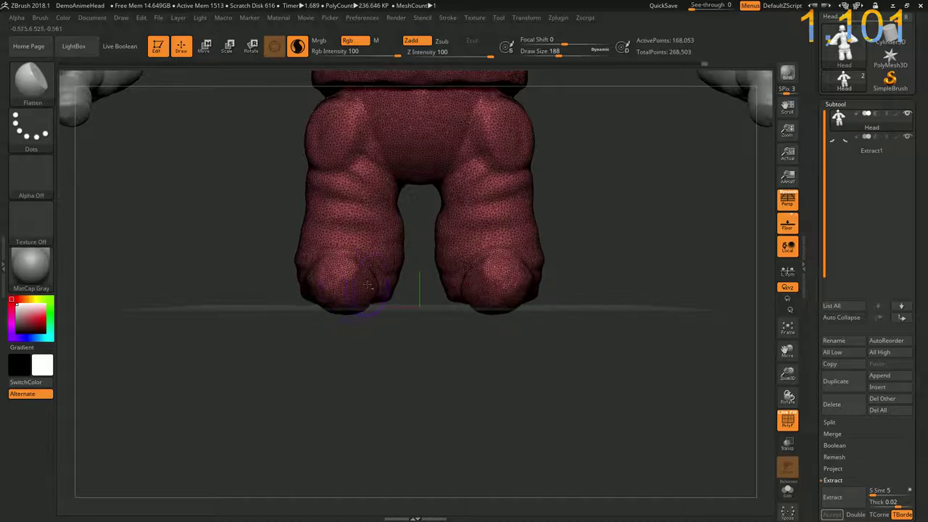
{"action": "mouse_move", "coordinate": [282, 317]}
{"action": "left_mouse_down"}
{"action": "mouse_move", "coordinate": [303, 294]}
{"action": "mouse_move", "coordinate": [624, 317]}
{"action": "left_mouse_up"}
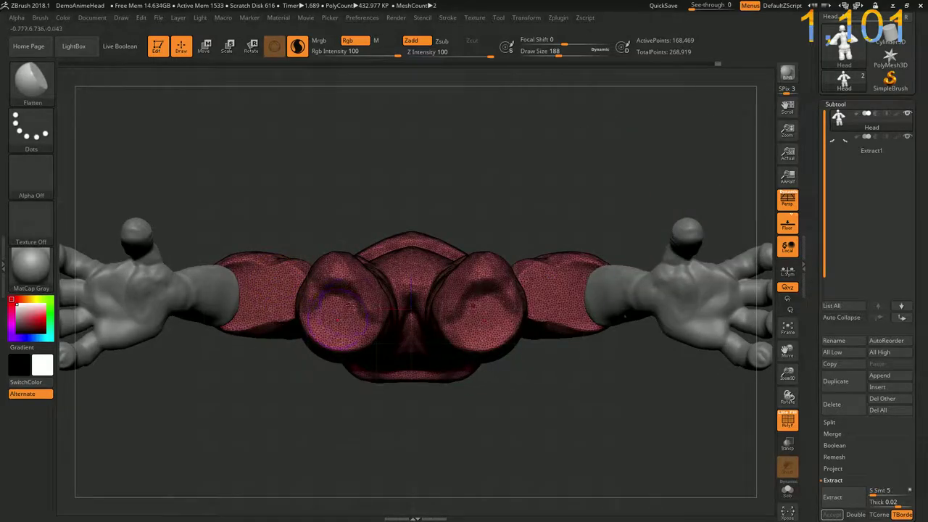
{"action": "mouse_move", "coordinate": [351, 306]}
{"action": "left_mouse_down"}
{"action": "mouse_move", "coordinate": [345, 300]}
{"action": "mouse_move", "coordinate": [361, 307]}
{"action": "mouse_move", "coordinate": [341, 308]}
{"action": "left_mouse_up"}
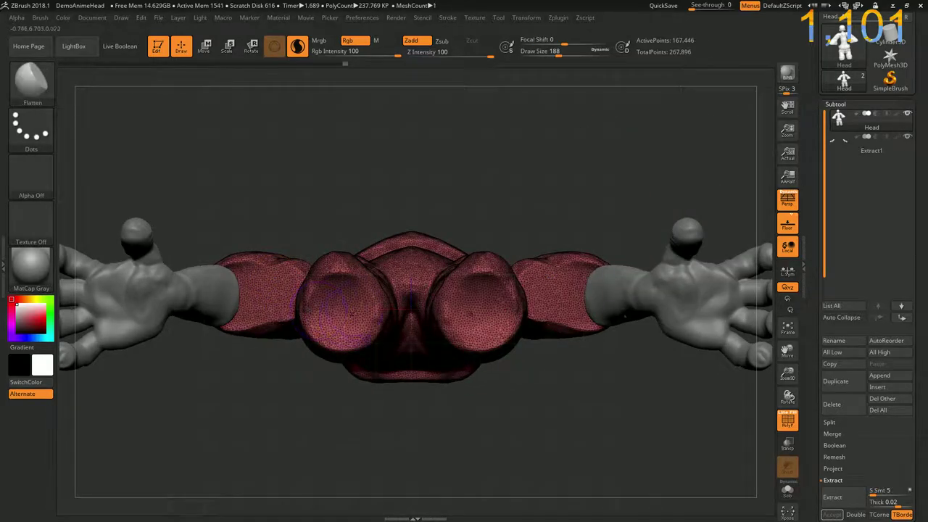
Mask both pant-leg openings and extract them as a new shell subtool, Extract2
{"action": "key", "text": "ctrl"}
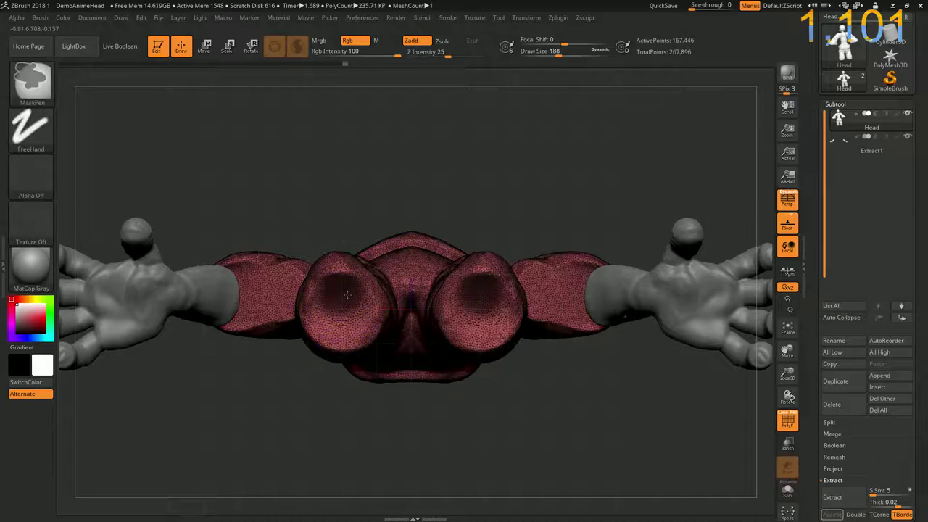
{"action": "left_click_drag", "start_coordinate": [346, 294], "coordinate": [333, 293], "text": "ctrl"}
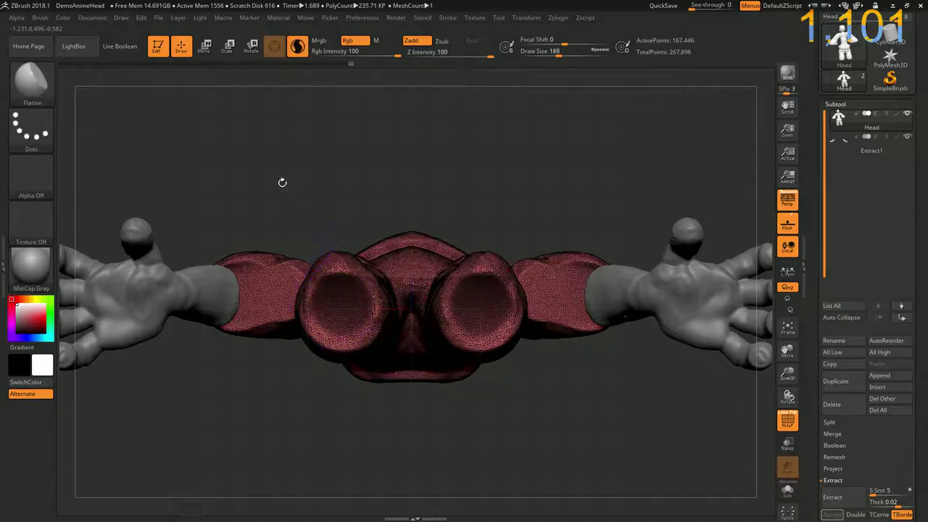
{"action": "left_click_drag", "start_coordinate": [316, 333], "coordinate": [338, 299], "text": "ctrl"}
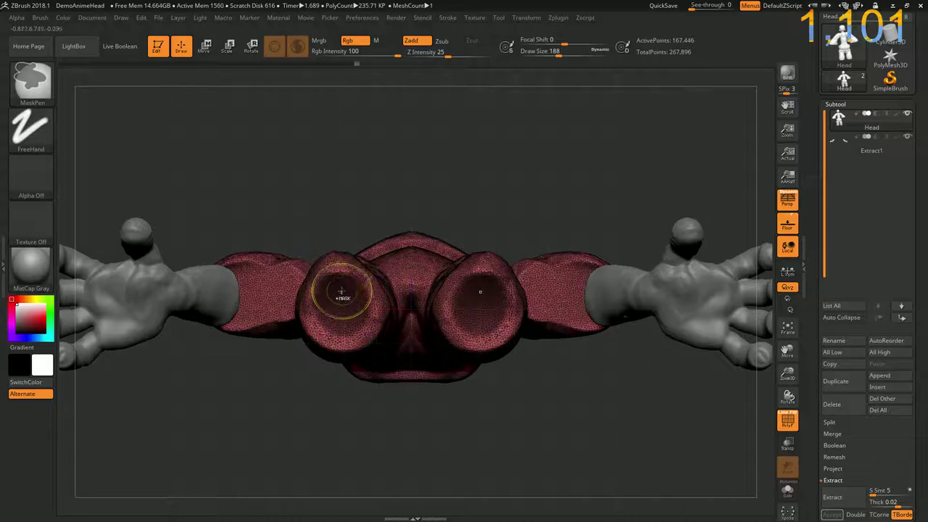
{"action": "left_click", "coordinate": [832, 496]}
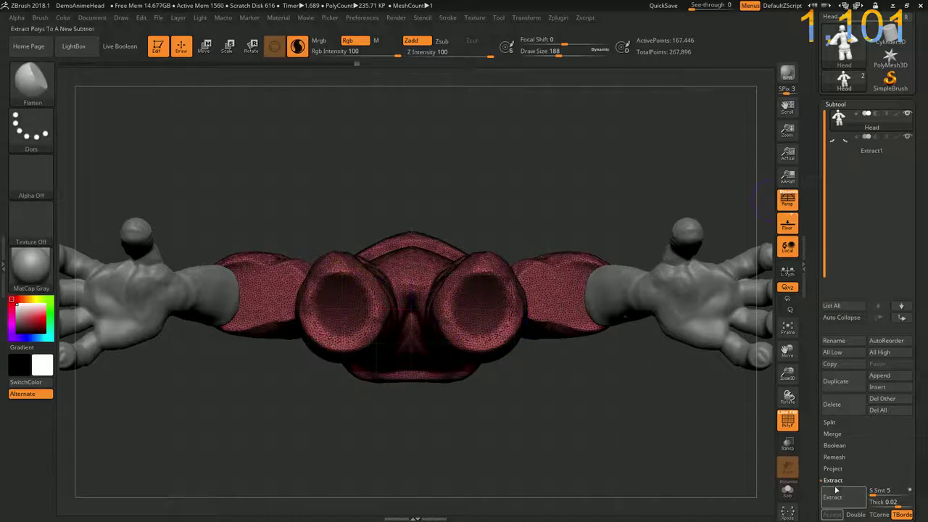
{"action": "left_click", "coordinate": [831, 515]}
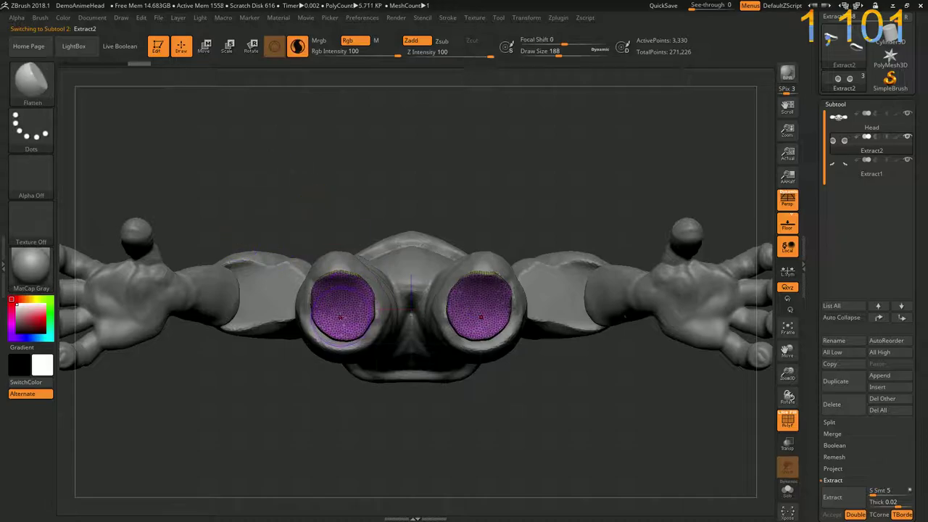
Inflate the extracted shells, then enable Sculptris Pro and retessellate the sock ends
{"action": "key", "text": "b"}
{"action": "key", "text": "i"}
{"action": "key", "text": "n"}
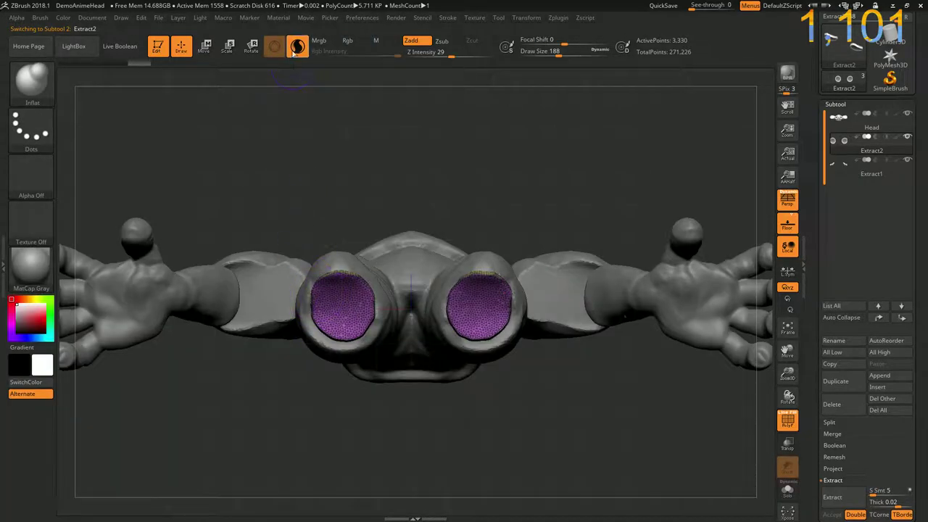
{"action": "mouse_move", "coordinate": [340, 305]}
{"action": "left_mouse_down"}
{"action": "mouse_move", "coordinate": [358, 304]}
{"action": "mouse_move", "coordinate": [317, 186]}
{"action": "left_mouse_up"}
{"action": "left_click", "coordinate": [297, 46]}
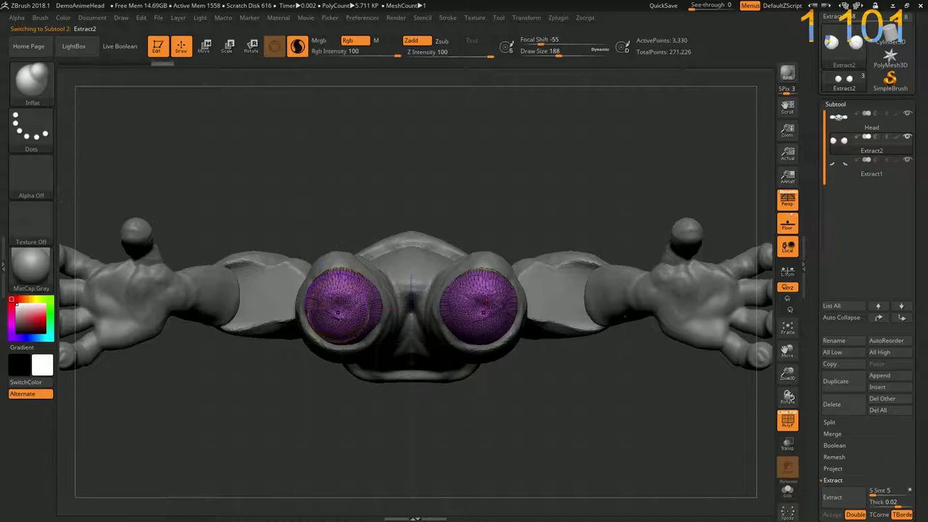
{"action": "mouse_move", "coordinate": [344, 308]}
{"action": "left_mouse_down", "text": "shift"}
{"action": "mouse_move", "coordinate": [355, 325]}
{"action": "mouse_move", "coordinate": [298, 327]}
{"action": "left_mouse_up", "text": "shift"}
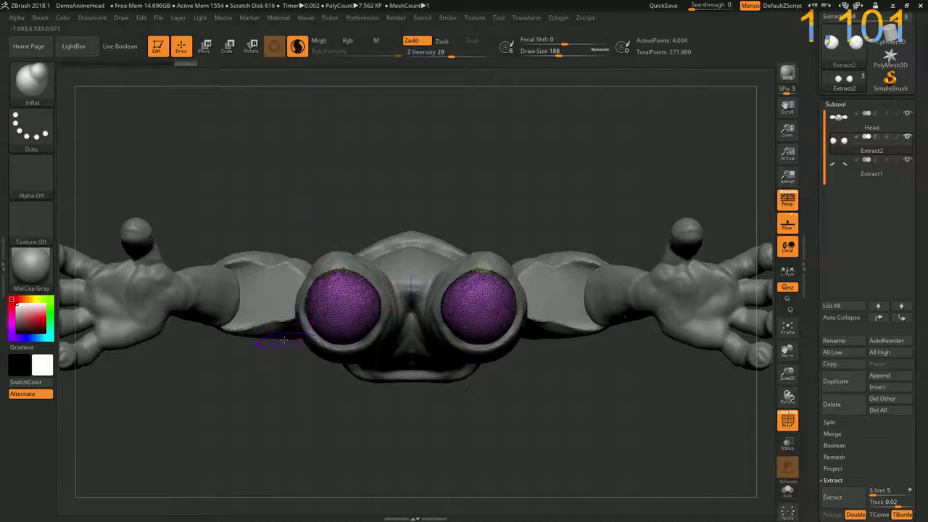
With the Flatten brush (B, F, L), round, smooth and widen both purple tube tips into feet
{"action": "key", "text": "b"}
{"action": "key", "text": "f"}
{"action": "key", "text": "l"}
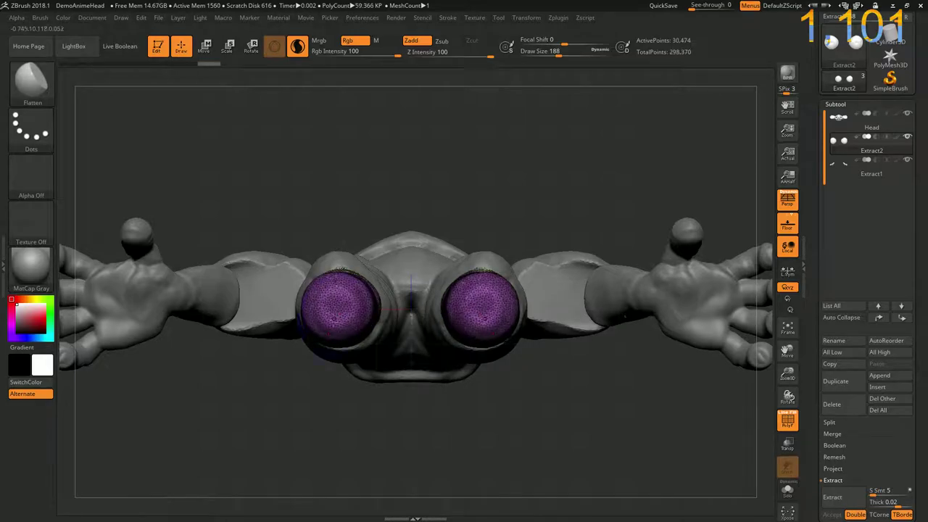
{"action": "mouse_move", "coordinate": [301, 412]}
{"action": "left_mouse_down"}
{"action": "mouse_move", "coordinate": [288, 311]}
{"action": "mouse_move", "coordinate": [238, 213]}
{"action": "mouse_move", "coordinate": [331, 280]}
{"action": "left_mouse_up"}
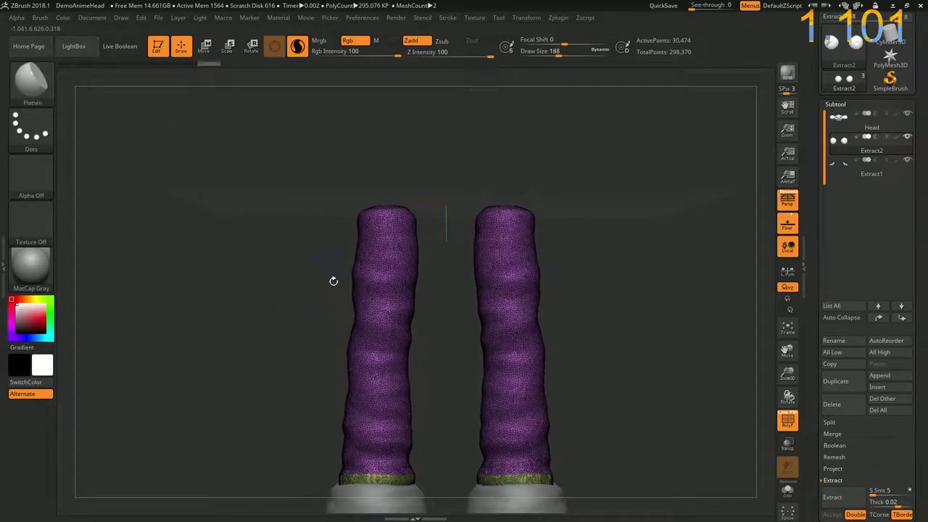
{"action": "left_click_drag", "start_coordinate": [368, 236], "coordinate": [377, 218], "text": "shift"}
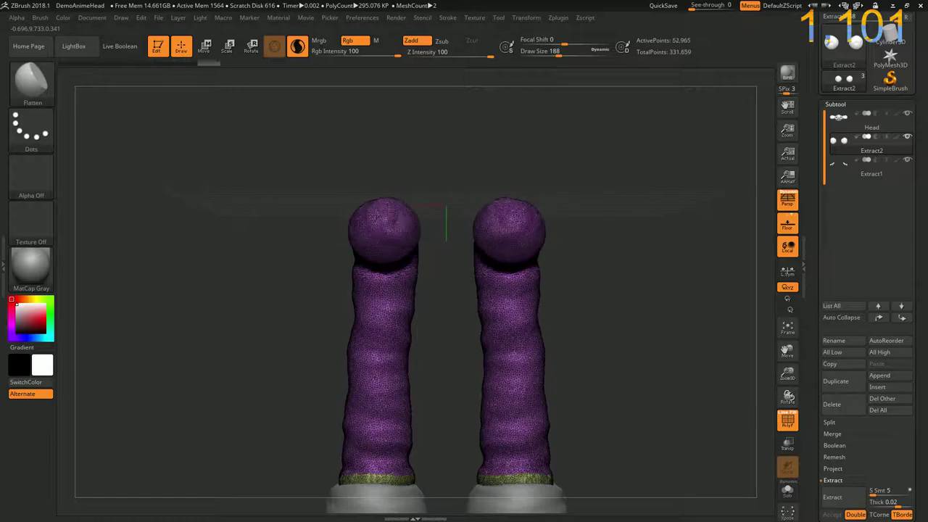
{"action": "mouse_move", "coordinate": [297, 239]}
{"action": "left_mouse_down"}
{"action": "mouse_move", "coordinate": [295, 345]}
{"action": "mouse_move", "coordinate": [323, 278]}
{"action": "mouse_move", "coordinate": [392, 261]}
{"action": "mouse_move", "coordinate": [406, 297]}
{"action": "left_mouse_up"}
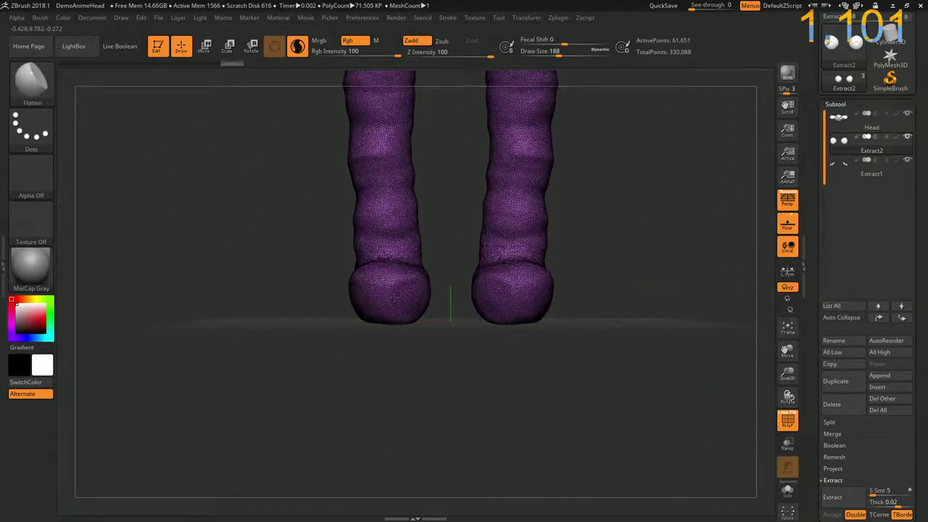
{"action": "mouse_move", "coordinate": [362, 276]}
{"action": "left_mouse_down"}
{"action": "mouse_move", "coordinate": [407, 305]}
{"action": "mouse_move", "coordinate": [334, 288]}
{"action": "mouse_move", "coordinate": [435, 341]}
{"action": "mouse_move", "coordinate": [479, 297]}
{"action": "left_mouse_up"}
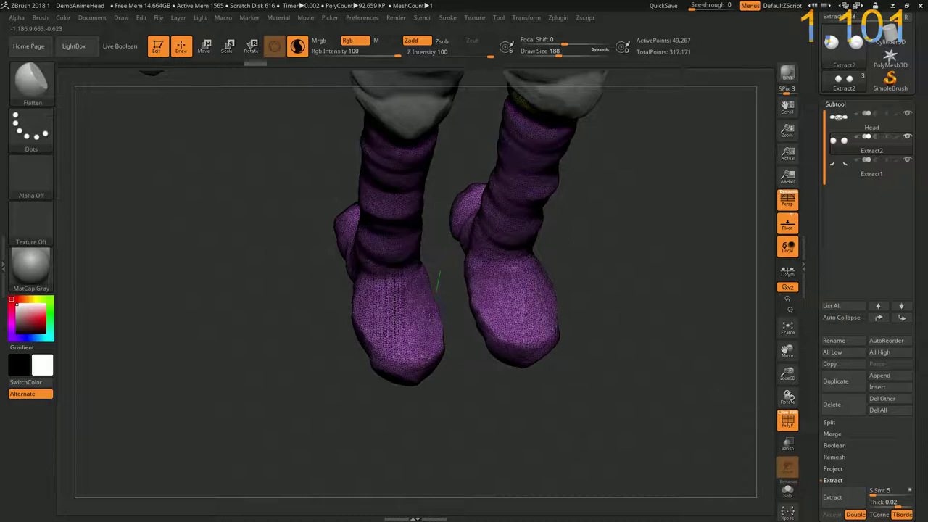
{"action": "left_click_drag", "start_coordinate": [366, 290], "coordinate": [366, 341]}
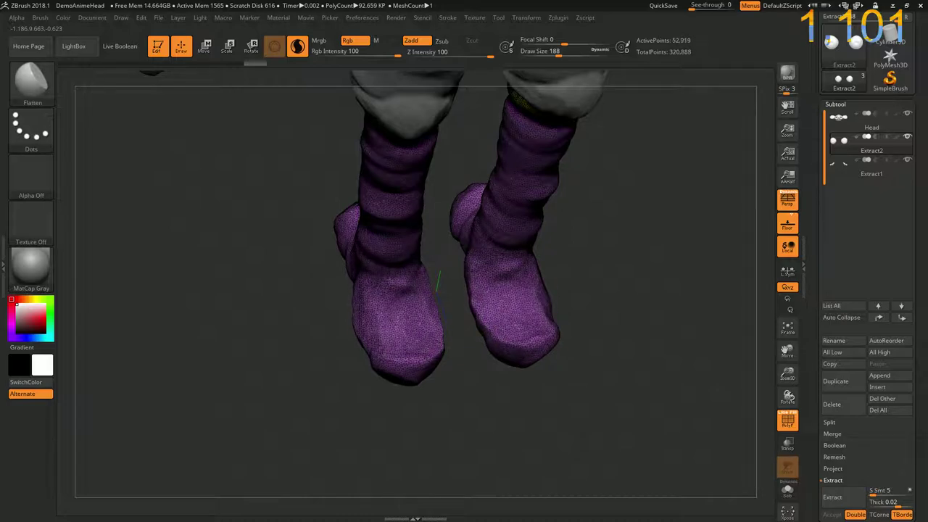
{"action": "mouse_move", "coordinate": [380, 309]}
{"action": "left_mouse_down"}
{"action": "mouse_move", "coordinate": [384, 359]}
{"action": "mouse_move", "coordinate": [439, 330]}
{"action": "mouse_move", "coordinate": [406, 370]}
{"action": "mouse_move", "coordinate": [368, 312]}
{"action": "left_mouse_up"}
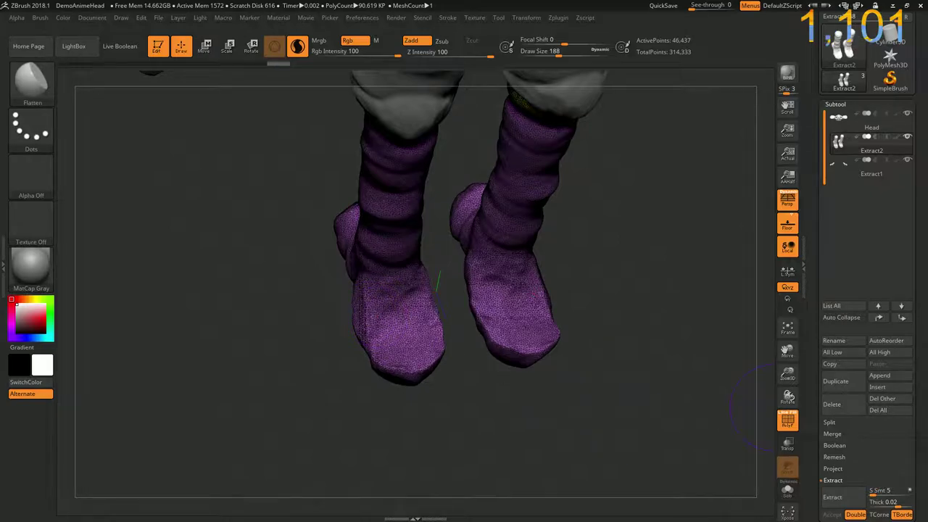
Try creasing the left sock tip from the front, then undo that stroke
{"action": "left_click_drag", "start_coordinate": [341, 334], "coordinate": [357, 330]}
{"action": "left_click_drag", "start_coordinate": [409, 439], "coordinate": [397, 371]}
{"action": "left_click_drag", "start_coordinate": [287, 380], "coordinate": [386, 367]}
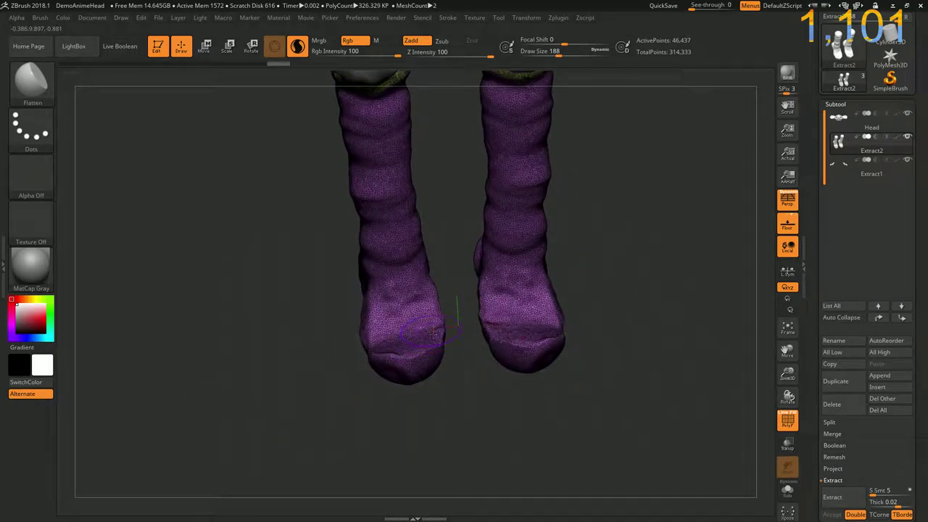
{"action": "mouse_move", "coordinate": [433, 334]}
{"action": "left_mouse_down"}
{"action": "mouse_move", "coordinate": [445, 325]}
{"action": "mouse_move", "coordinate": [363, 351]}
{"action": "left_mouse_up"}
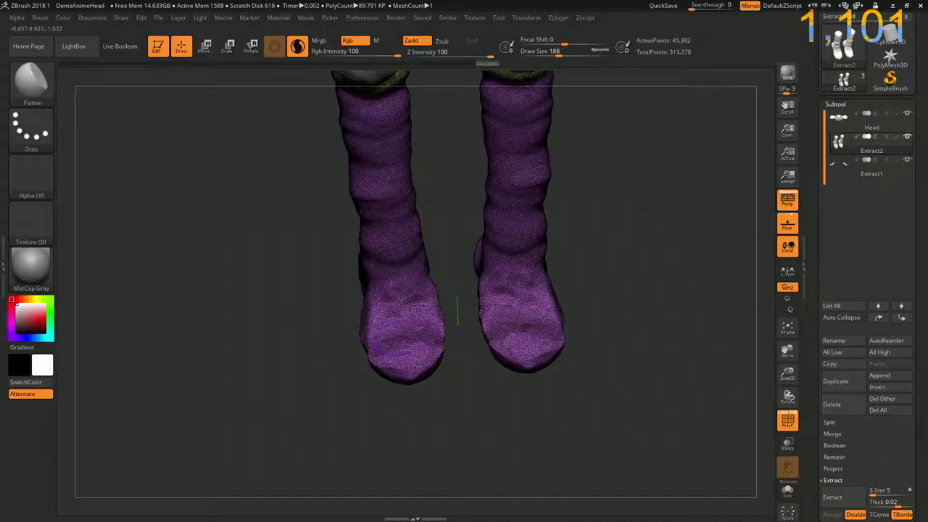
{"action": "mouse_move", "coordinate": [424, 410]}
{"action": "left_mouse_down"}
{"action": "mouse_move", "coordinate": [440, 362]}
{"action": "mouse_move", "coordinate": [385, 377]}
{"action": "left_mouse_up"}
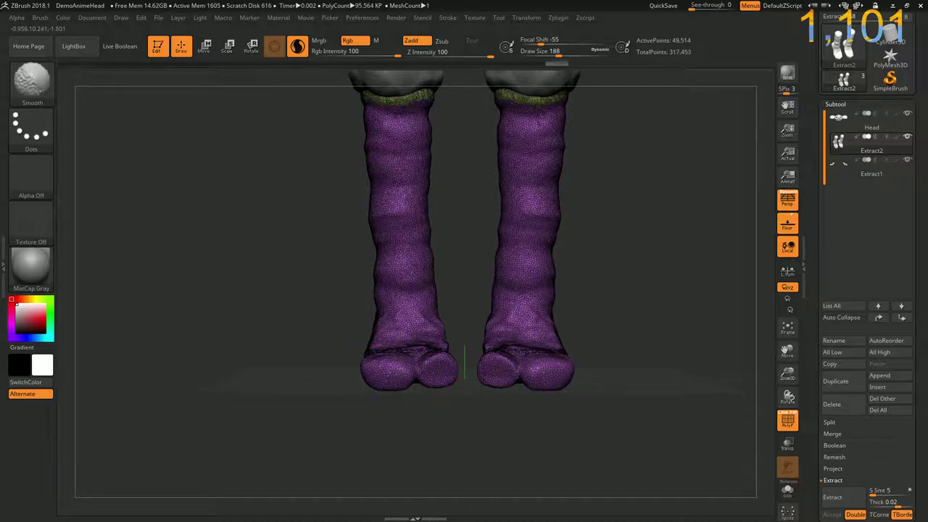
{"action": "left_click_drag", "start_coordinate": [348, 439], "coordinate": [318, 377]}
{"action": "key", "text": "ctrl+z"}
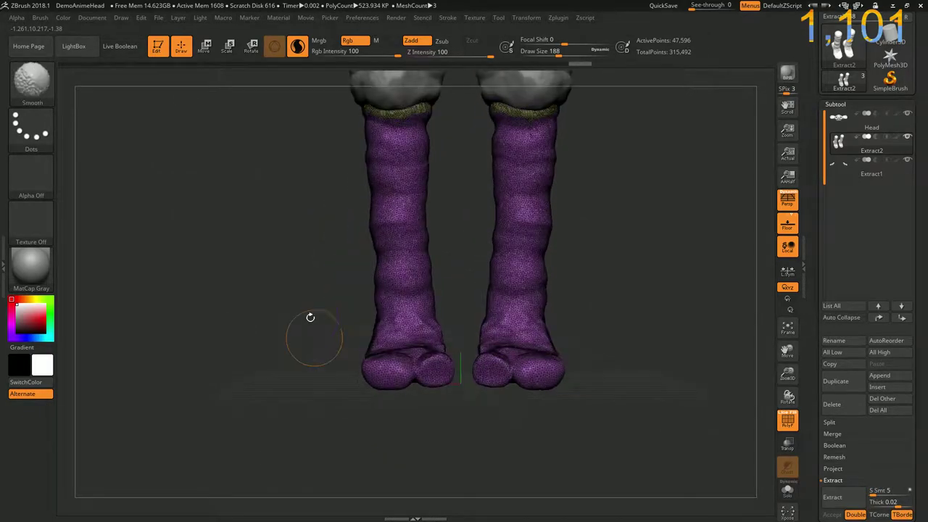
Sculpt rounded bulbous toes on both feet, checking them from behind and low angles
{"action": "mouse_move", "coordinate": [346, 321]}
{"action": "left_mouse_down"}
{"action": "mouse_move", "coordinate": [196, 497]}
{"action": "mouse_move", "coordinate": [247, 92]}
{"action": "left_mouse_up"}
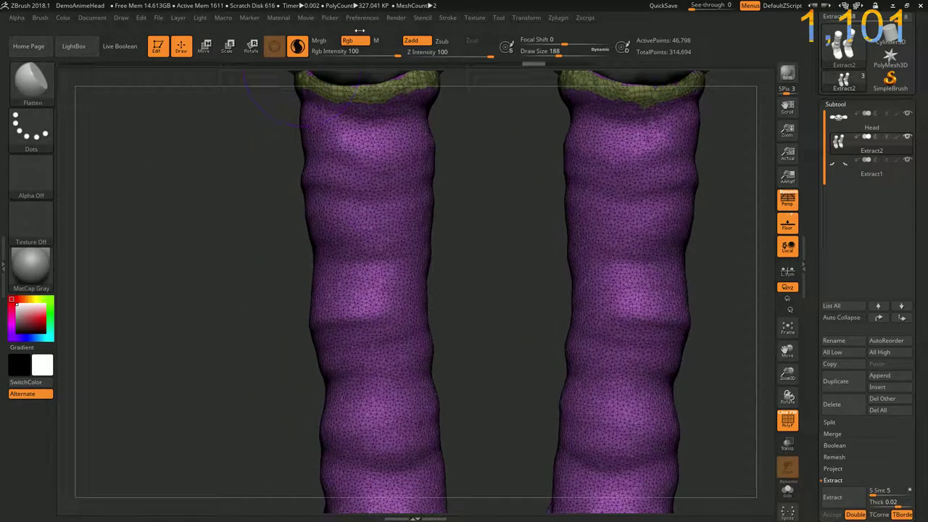
{"action": "left_click_drag", "start_coordinate": [215, 469], "coordinate": [251, 327], "text": "alt"}
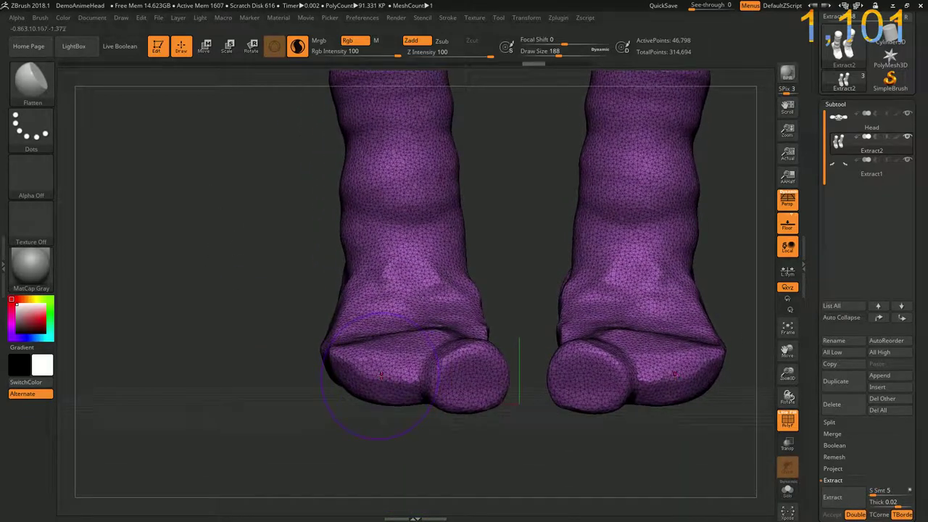
{"action": "mouse_move", "coordinate": [375, 377]}
{"action": "left_mouse_down"}
{"action": "mouse_move", "coordinate": [306, 363]}
{"action": "mouse_move", "coordinate": [210, 430]}
{"action": "mouse_move", "coordinate": [359, 415]}
{"action": "left_mouse_up"}
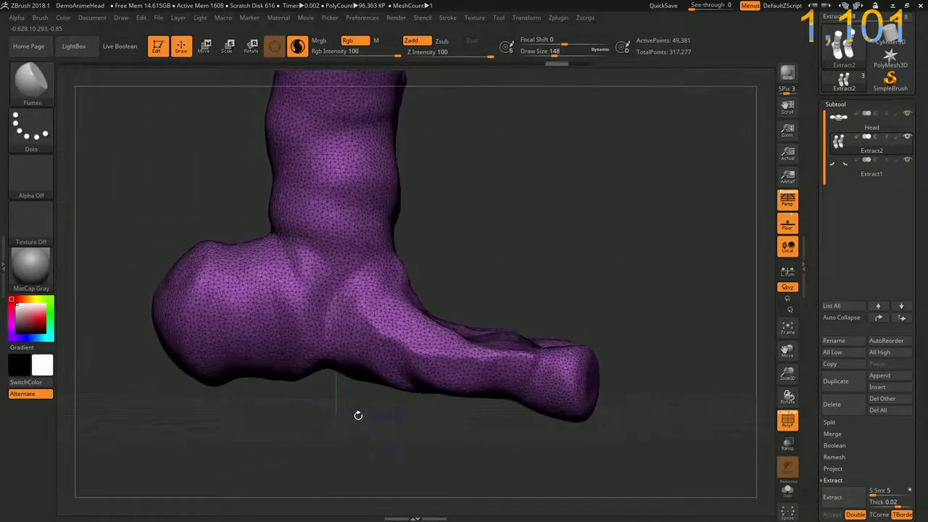
{"action": "left_click_drag", "start_coordinate": [227, 439], "coordinate": [385, 408]}
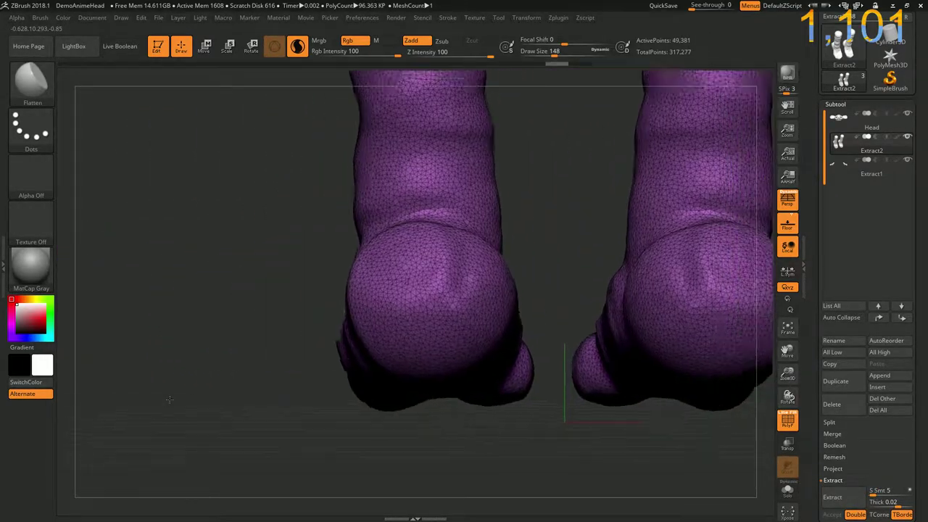
{"action": "mouse_move", "coordinate": [457, 447]}
{"action": "left_mouse_down"}
{"action": "mouse_move", "coordinate": [482, 428]}
{"action": "mouse_move", "coordinate": [440, 442]}
{"action": "mouse_move", "coordinate": [414, 409]}
{"action": "left_mouse_up"}
{"action": "mouse_move", "coordinate": [536, 349]}
{"action": "left_mouse_down"}
{"action": "mouse_move", "coordinate": [533, 341]}
{"action": "mouse_move", "coordinate": [538, 425]}
{"action": "left_mouse_up"}
{"action": "left_click_drag", "start_coordinate": [553, 464], "coordinate": [537, 462]}
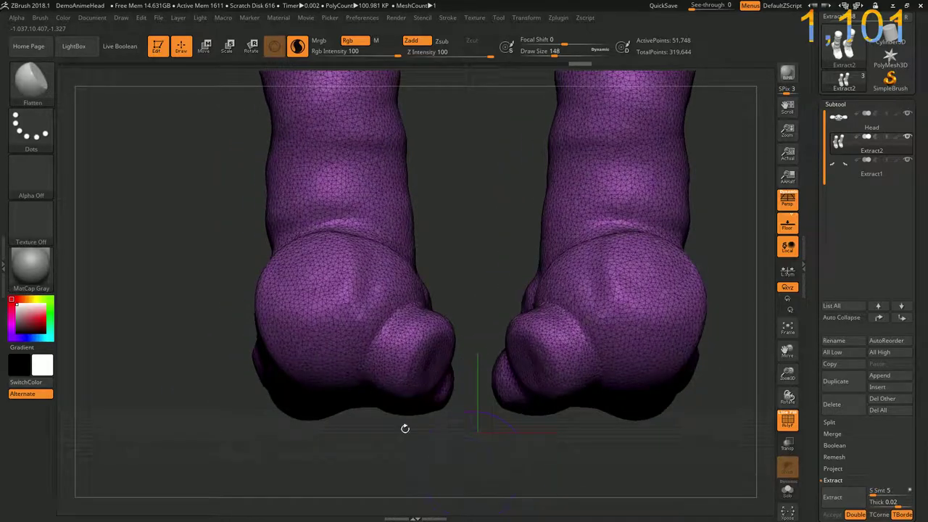
{"action": "mouse_move", "coordinate": [408, 426]}
{"action": "left_mouse_down"}
{"action": "mouse_move", "coordinate": [451, 375]}
{"action": "mouse_move", "coordinate": [299, 406]}
{"action": "left_mouse_up"}
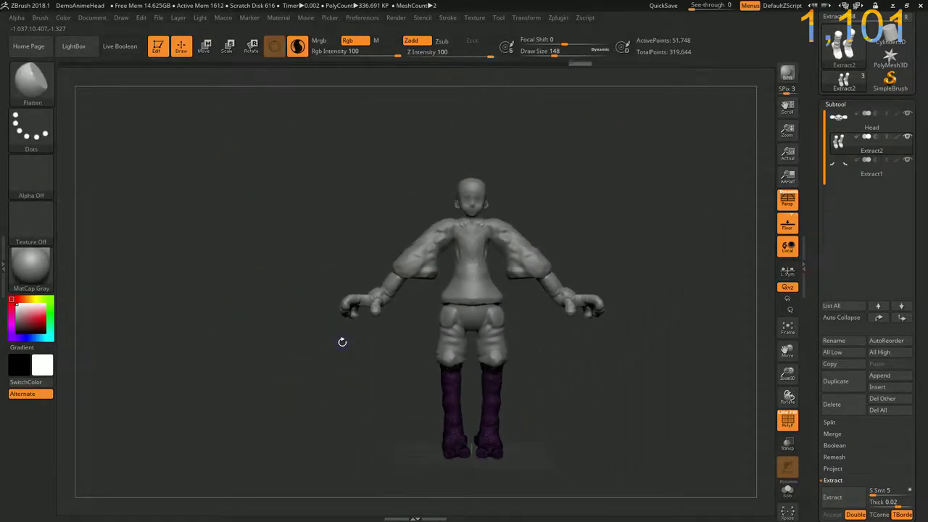
Make the red body mesh the active subtool
{"action": "right_click_drag", "start_coordinate": [493, 210], "coordinate": [398, 193], "text": "ctrl"}
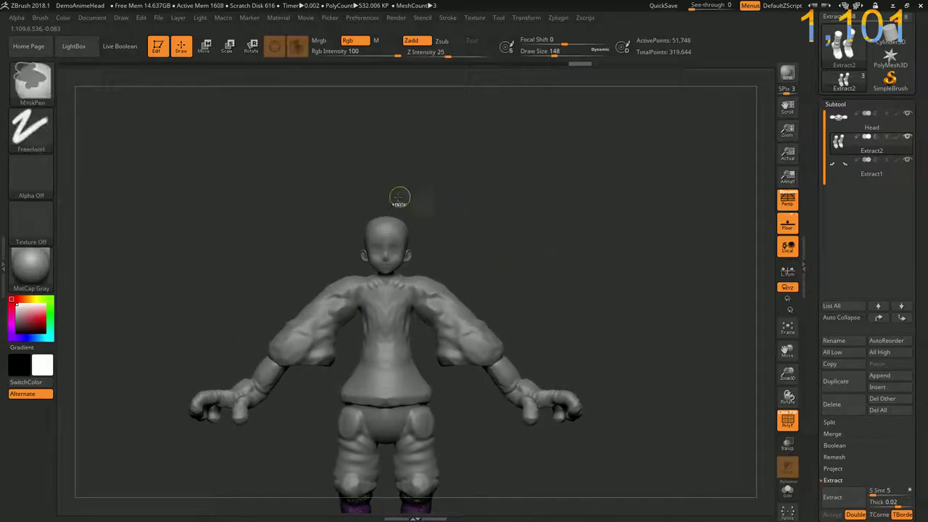
{"action": "left_click_drag", "start_coordinate": [318, 192], "coordinate": [391, 249], "text": "ctrl"}
{"action": "left_click", "coordinate": [379, 230], "text": "alt"}
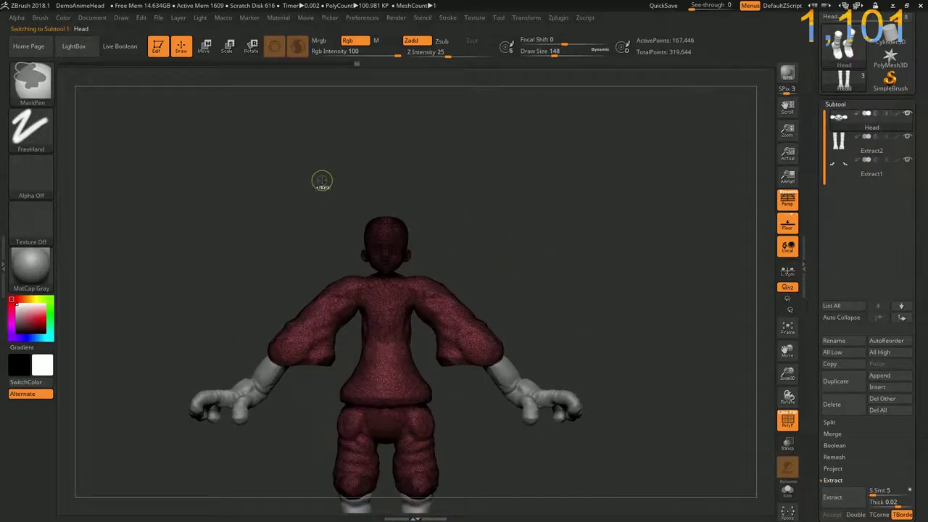
Box-mask the head area, then the left shoulder area, from a front view
{"action": "left_click_drag", "start_coordinate": [324, 179], "coordinate": [439, 269], "text": "ctrl"}
{"action": "mouse_move", "coordinate": [460, 244]}
{"action": "right_mouse_down", "text": "ctrl"}
{"action": "mouse_move", "coordinate": [680, 97]}
{"action": "mouse_move", "coordinate": [606, 317]}
{"action": "mouse_move", "coordinate": [568, 224]}
{"action": "right_mouse_up", "text": "ctrl"}
{"action": "mouse_move", "coordinate": [568, 224]}
{"action": "left_mouse_down", "text": "ctrl"}
{"action": "mouse_move", "coordinate": [266, 155]}
{"action": "mouse_move", "coordinate": [416, 284]}
{"action": "left_mouse_up", "text": "ctrl"}
{"action": "left_click_drag", "start_coordinate": [207, 266], "coordinate": [275, 326], "text": "ctrl"}
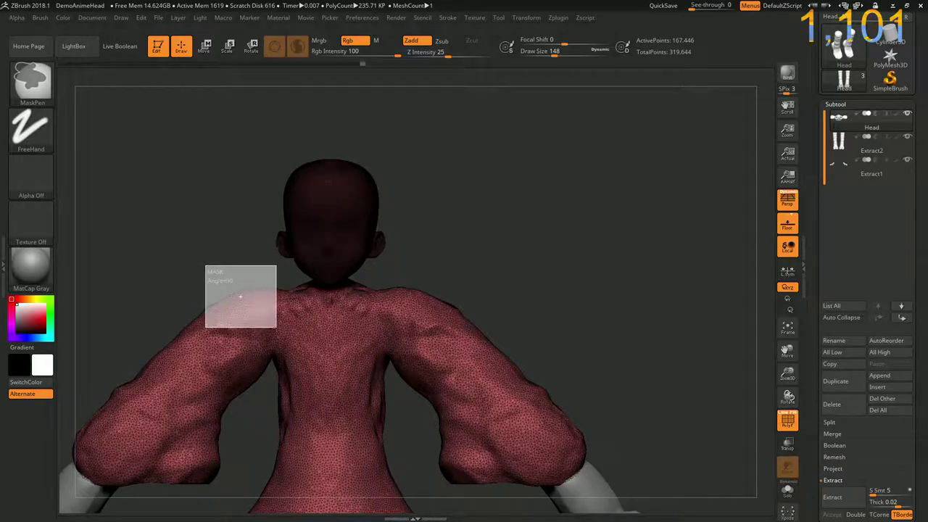
{"action": "left_click_drag", "start_coordinate": [217, 280], "coordinate": [325, 345], "text": "ctrl"}
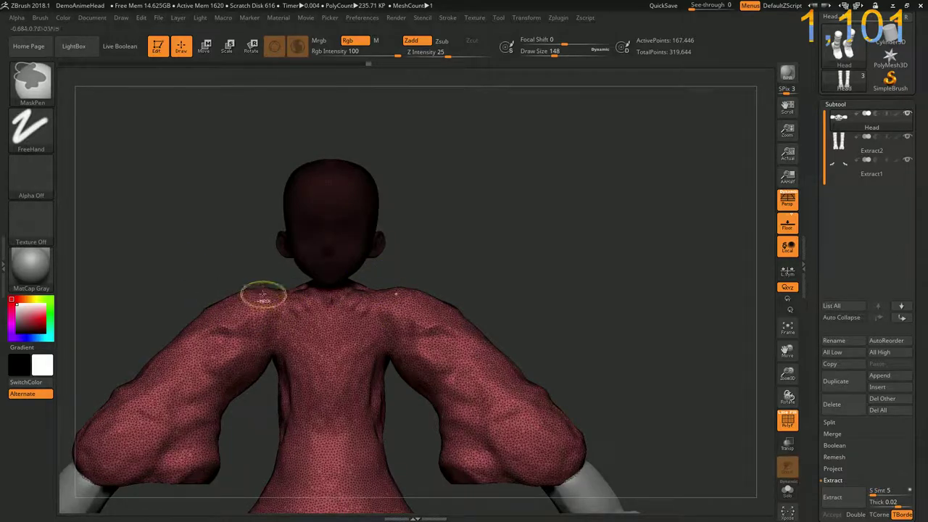
{"action": "mouse_move", "coordinate": [224, 266]}
{"action": "left_mouse_down"}
{"action": "mouse_move", "coordinate": [240, 286]}
{"action": "mouse_move", "coordinate": [335, 336]}
{"action": "mouse_move", "coordinate": [398, 336]}
{"action": "mouse_move", "coordinate": [420, 315]}
{"action": "left_mouse_up"}
Invert the mask to protect the body, then scale the head up and raise it
{"action": "left_click", "coordinate": [466, 242], "text": "ctrl"}
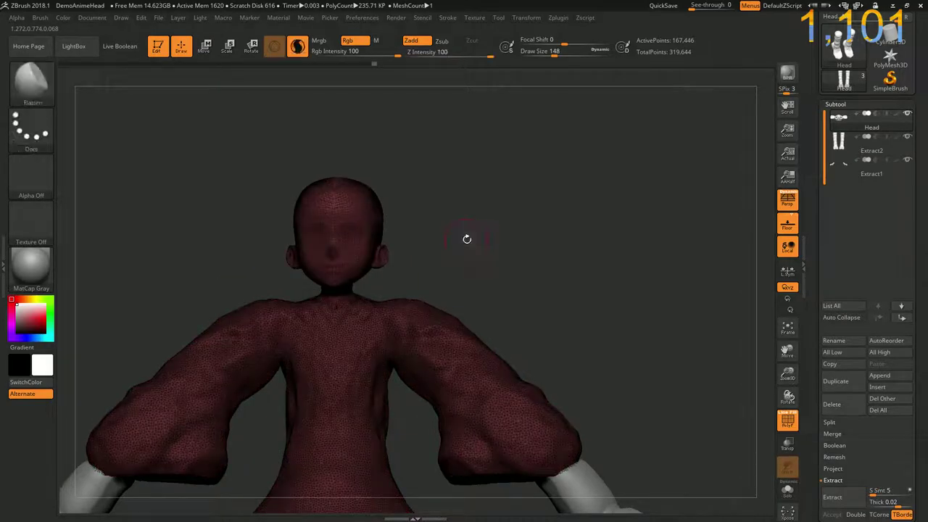
{"action": "left_click_drag", "start_coordinate": [466, 240], "coordinate": [473, 265]}
{"action": "key", "text": "e"}
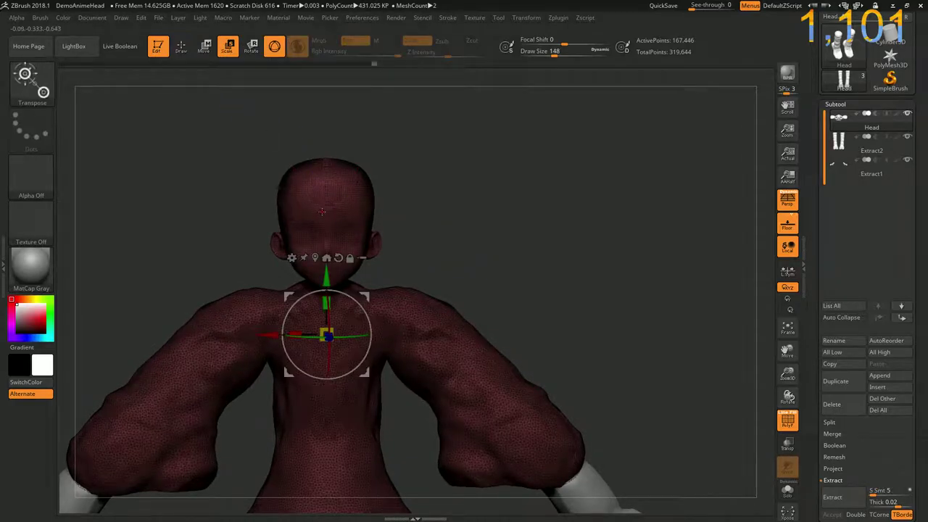
{"action": "left_click", "coordinate": [326, 213]}
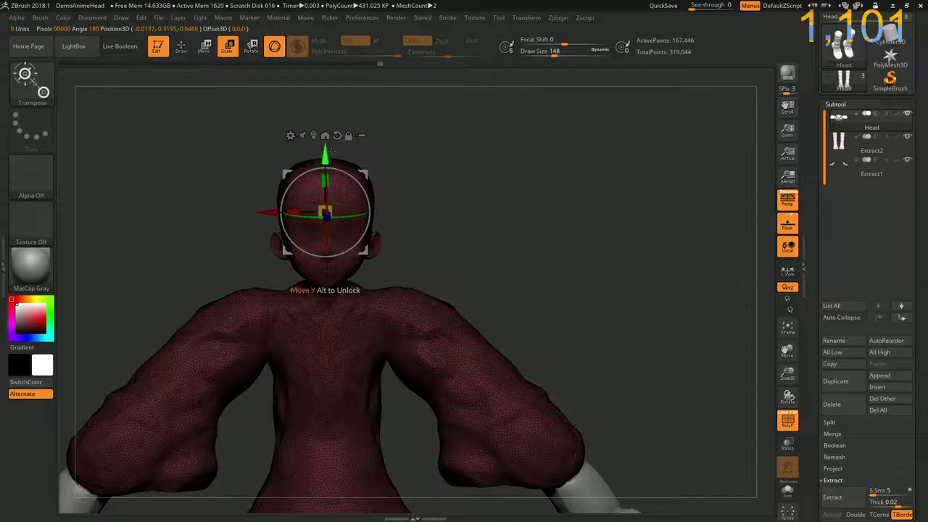
{"action": "left_click_drag", "start_coordinate": [326, 211], "coordinate": [346, 193]}
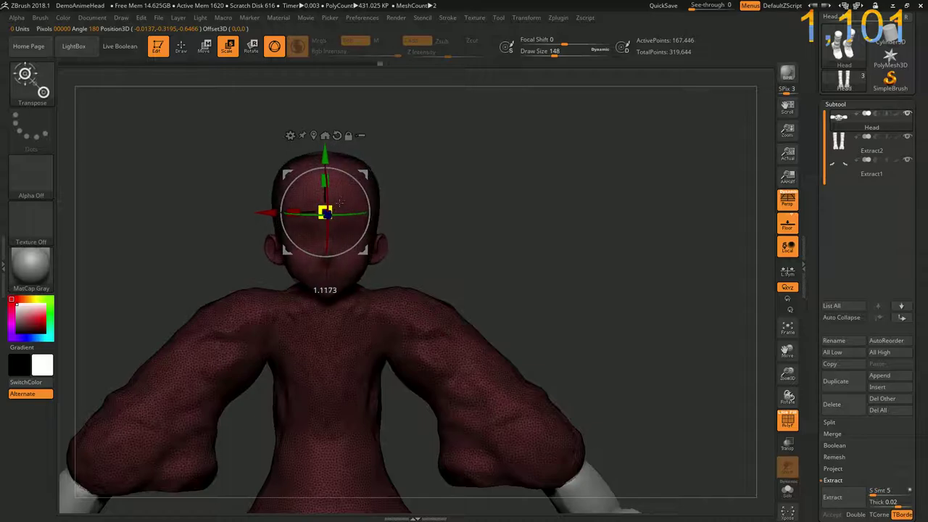
{"action": "key", "text": "w"}
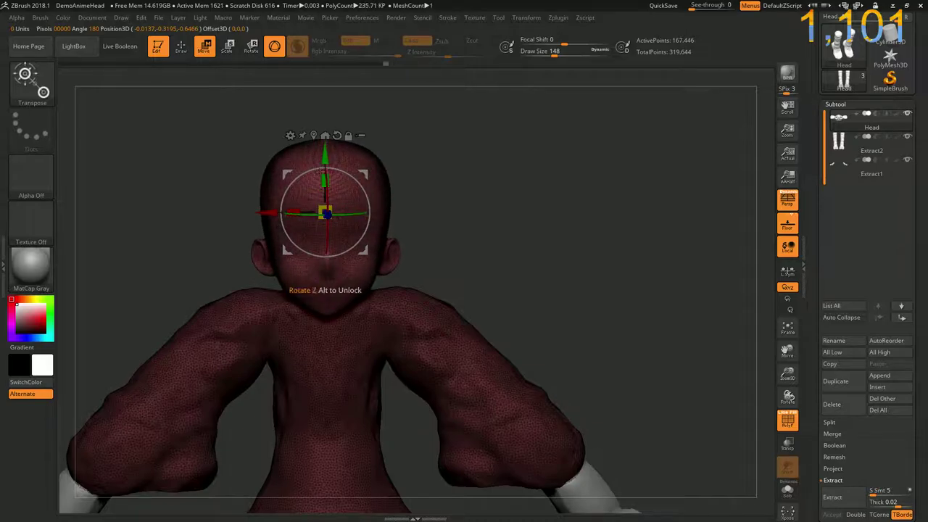
{"action": "left_click_drag", "start_coordinate": [325, 152], "coordinate": [325, 113]}
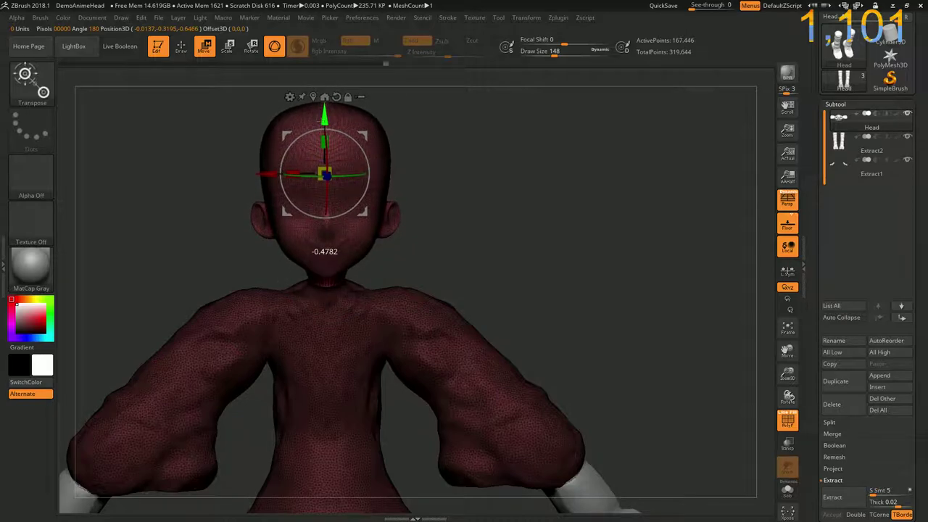
Re-mask around the face, then lift the head higher and push it forward to lengthen the neck
{"action": "key", "text": "q"}
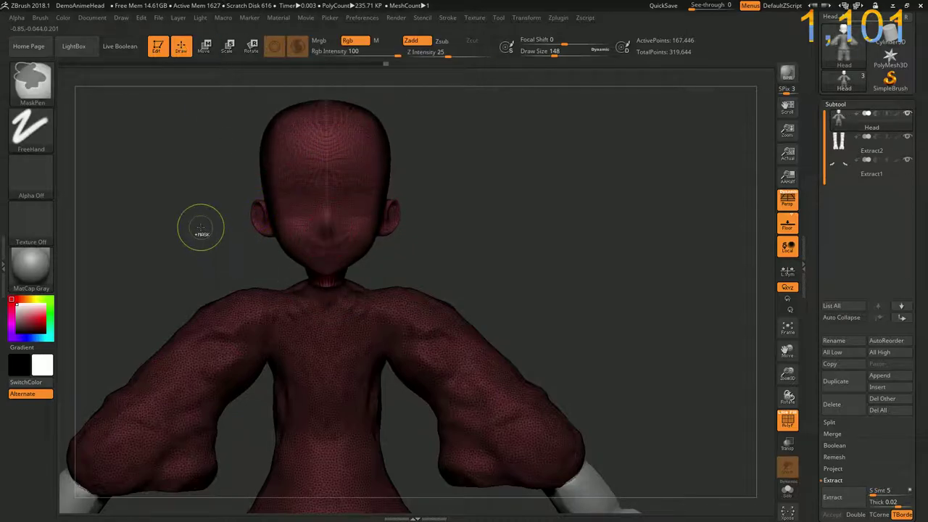
{"action": "left_click_drag", "start_coordinate": [200, 230], "coordinate": [339, 259], "text": "ctrl"}
{"action": "mouse_move", "coordinate": [220, 248]}
{"action": "left_mouse_down"}
{"action": "mouse_move", "coordinate": [215, 261]}
{"action": "mouse_move", "coordinate": [166, 265]}
{"action": "mouse_move", "coordinate": [151, 279]}
{"action": "mouse_move", "coordinate": [194, 93]}
{"action": "left_mouse_up"}
{"action": "left_click", "coordinate": [166, 266], "text": "ctrl"}
{"action": "left_click", "coordinate": [150, 259], "text": "ctrl"}
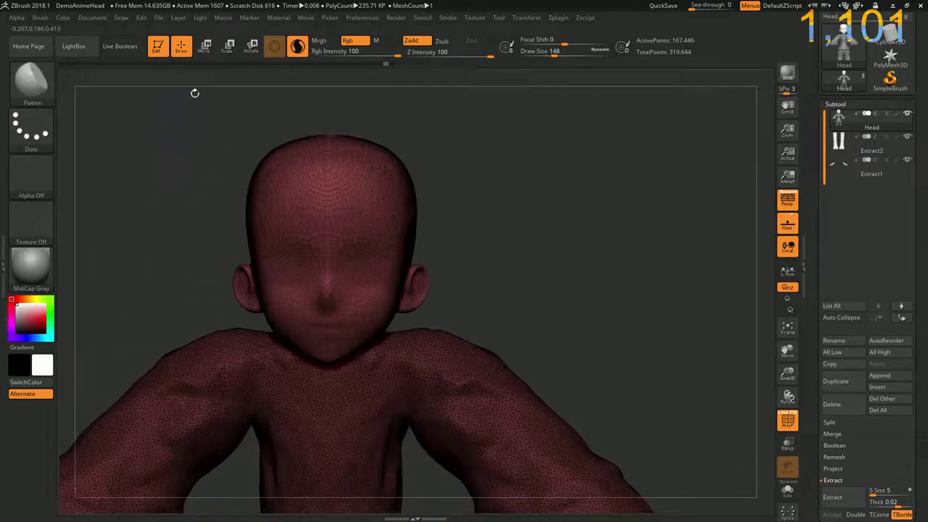
{"action": "left_click", "coordinate": [206, 47]}
{"action": "left_click_drag", "start_coordinate": [326, 168], "coordinate": [325, 102]}
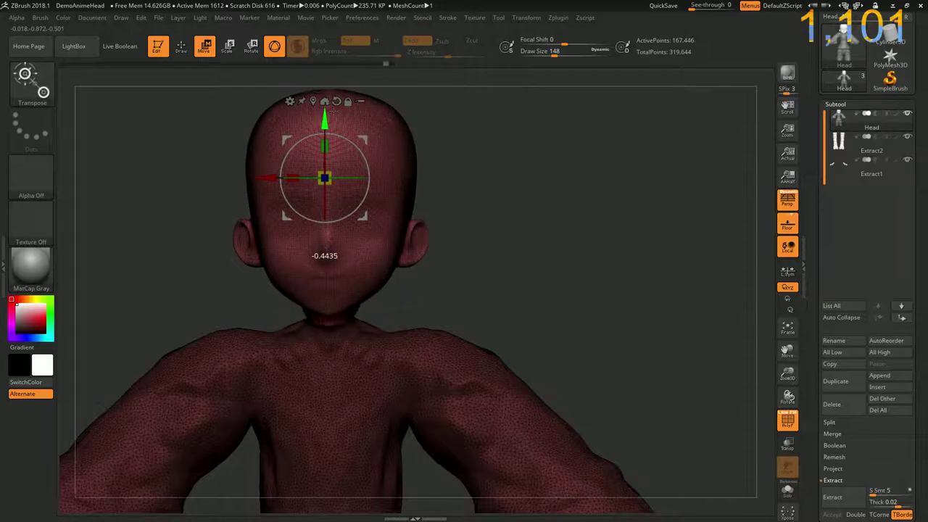
{"action": "left_click_drag", "start_coordinate": [182, 217], "coordinate": [385, 255]}
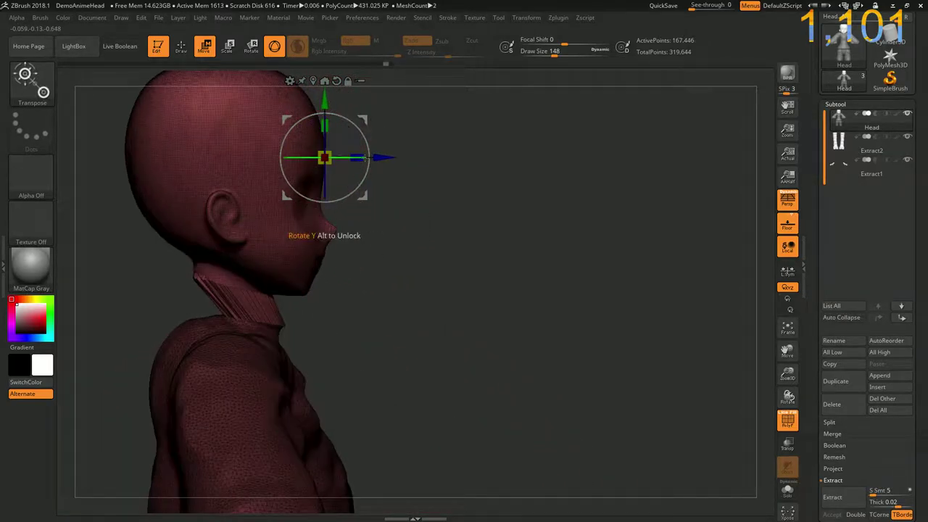
{"action": "left_click_drag", "start_coordinate": [383, 157], "coordinate": [416, 161]}
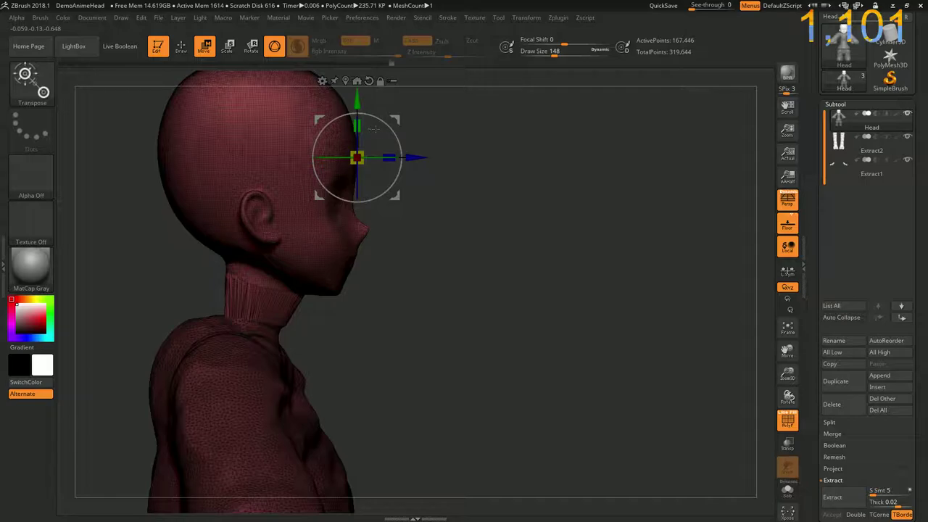
Tilt the head forward about 11 degrees, then briefly mask and clear the neck
{"action": "mouse_move", "coordinate": [374, 129]}
{"action": "left_mouse_down"}
{"action": "mouse_move", "coordinate": [392, 134]}
{"action": "mouse_move", "coordinate": [380, 177]}
{"action": "left_mouse_up"}
{"action": "key", "text": "q"}
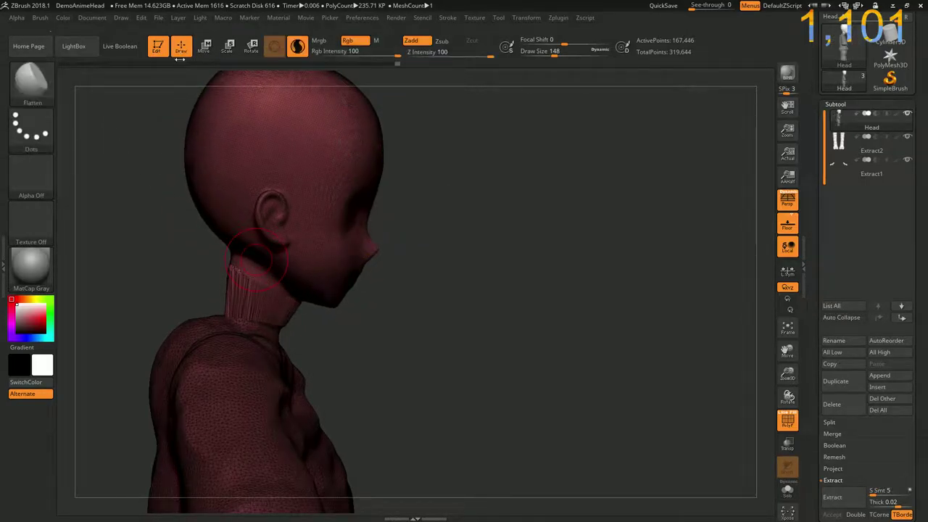
{"action": "left_click_drag", "start_coordinate": [166, 255], "coordinate": [329, 305], "text": "ctrl"}
{"action": "left_click_drag", "start_coordinate": [148, 196], "coordinate": [151, 265], "text": "ctrl"}
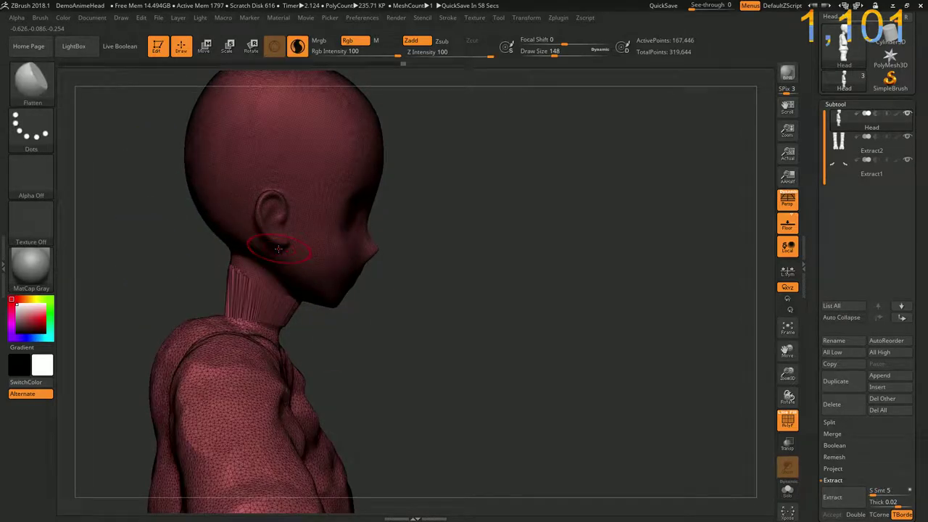
Build a raised round disc on the back of the head from a rear three-quarter view
{"action": "mouse_move", "coordinate": [322, 317]}
{"action": "left_mouse_down"}
{"action": "mouse_move", "coordinate": [258, 297]}
{"action": "mouse_move", "coordinate": [290, 308]}
{"action": "mouse_move", "coordinate": [206, 303]}
{"action": "mouse_move", "coordinate": [211, 312]}
{"action": "left_mouse_up"}
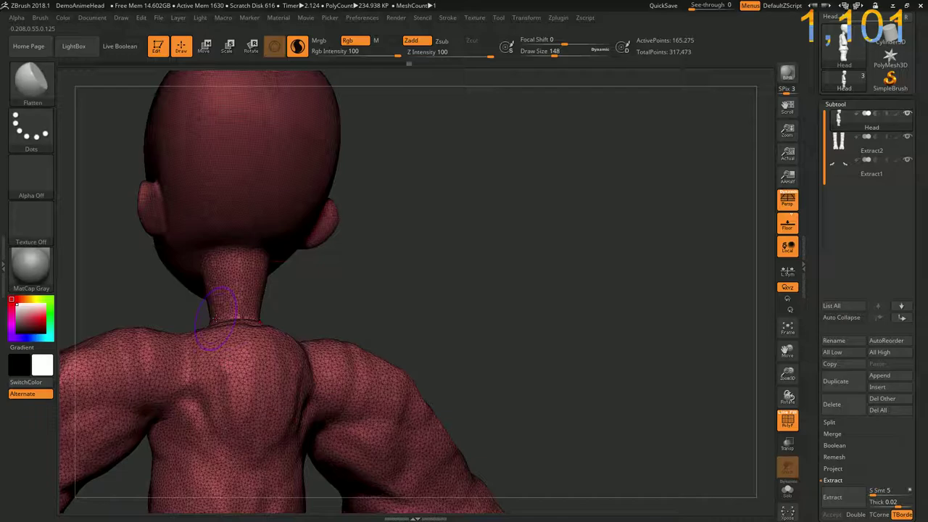
{"action": "mouse_move", "coordinate": [145, 275]}
{"action": "left_mouse_down"}
{"action": "mouse_move", "coordinate": [257, 319]}
{"action": "mouse_move", "coordinate": [167, 300]}
{"action": "mouse_move", "coordinate": [227, 297]}
{"action": "left_mouse_up"}
{"action": "left_click_drag", "start_coordinate": [345, 232], "coordinate": [345, 238]}
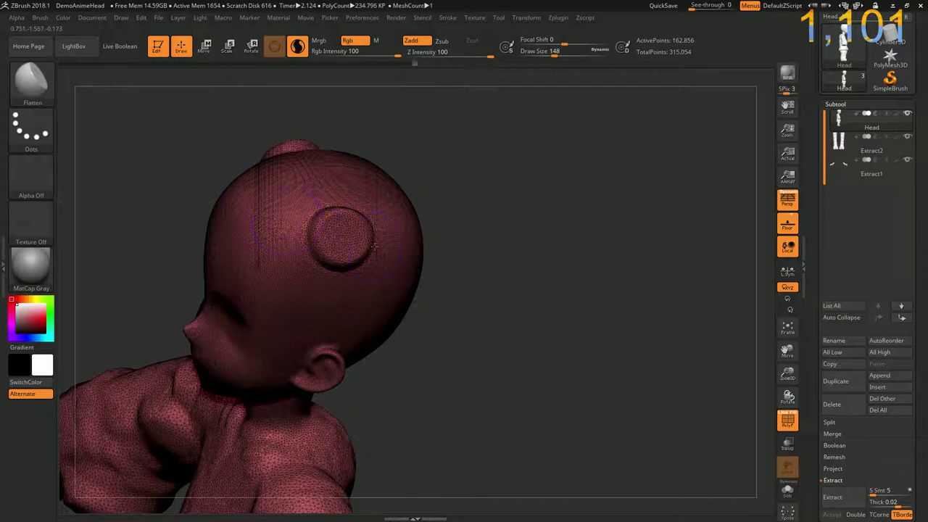
Shrink the brush to Draw Size 84 and build the round discs up into knobs
{"action": "key", "text": "bracketleft"}
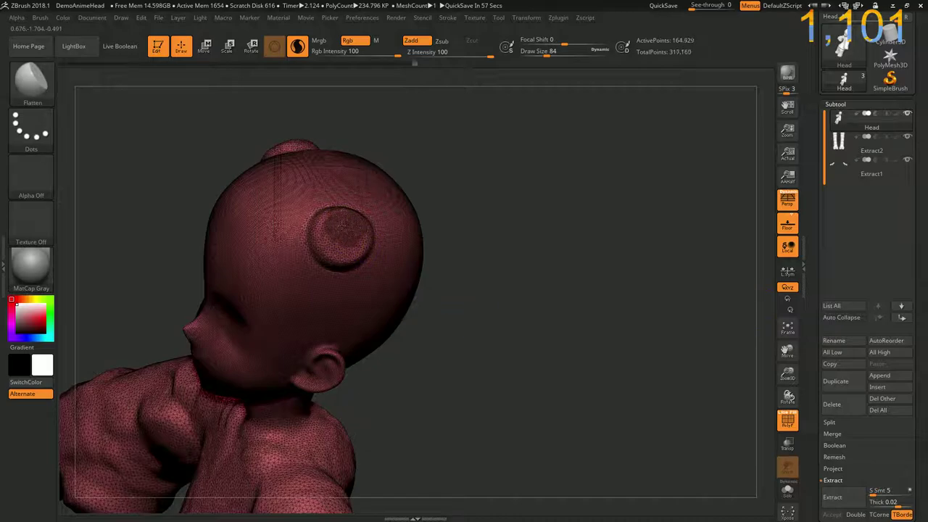
{"action": "left_click_drag", "start_coordinate": [342, 226], "coordinate": [348, 228]}
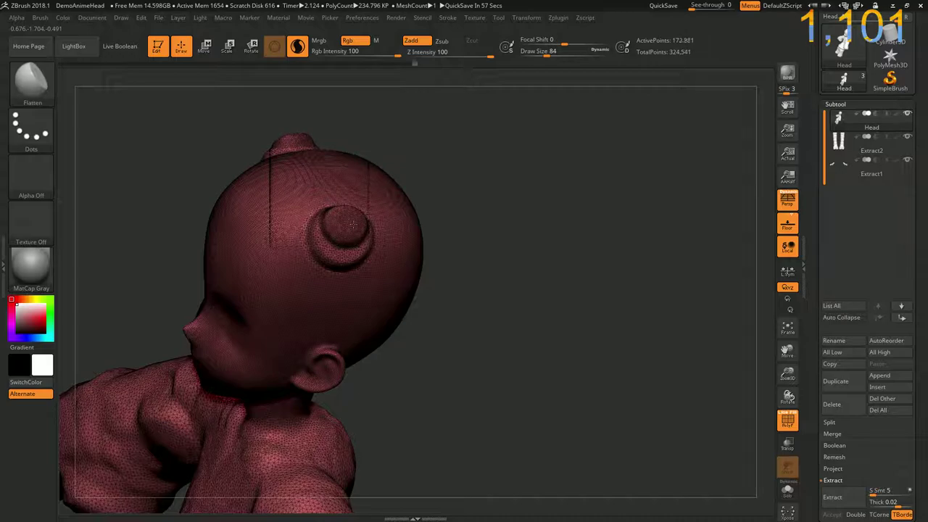
{"action": "left_click_drag", "start_coordinate": [480, 281], "coordinate": [523, 277], "text": "shift"}
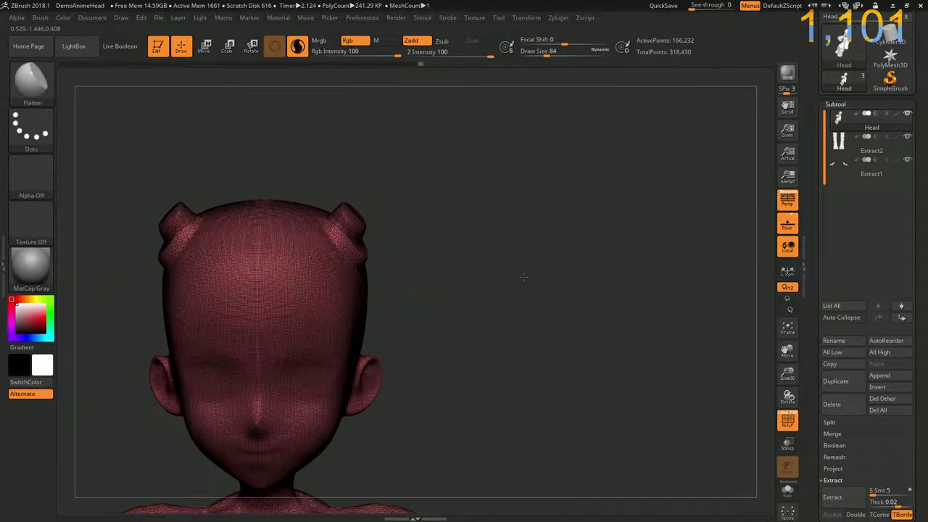
{"action": "left_click_drag", "start_coordinate": [437, 254], "coordinate": [341, 272]}
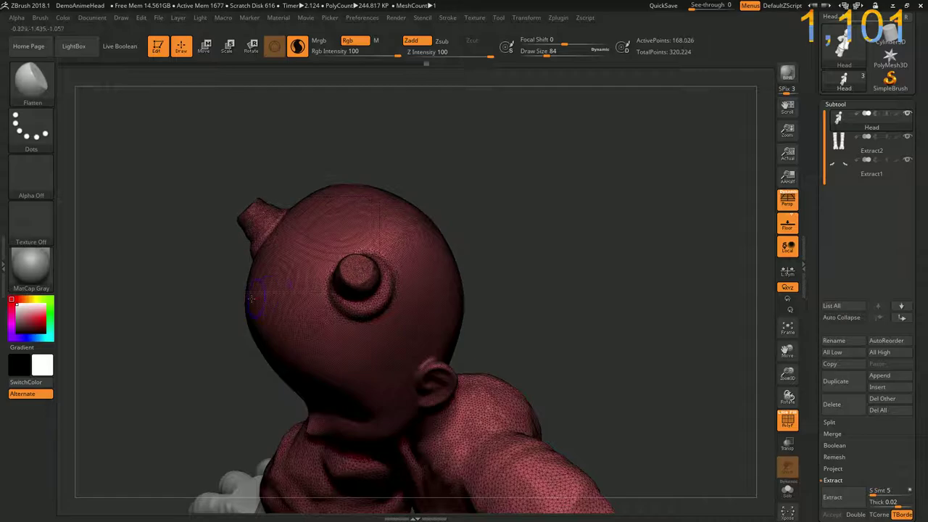
{"action": "left_click_drag", "start_coordinate": [355, 268], "coordinate": [343, 272]}
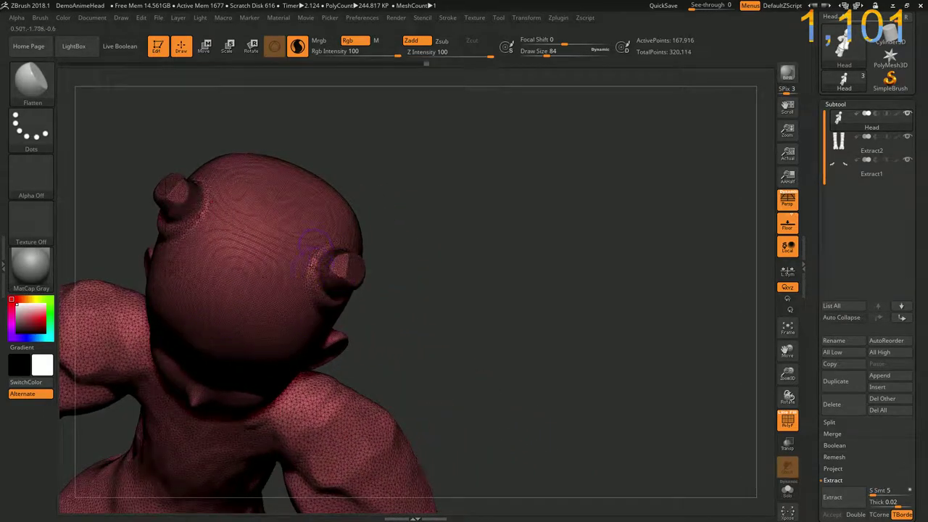
Inspect both knobs from the side and front, then raise the nose on the face
{"action": "mouse_move", "coordinate": [418, 332]}
{"action": "left_mouse_down"}
{"action": "mouse_move", "coordinate": [352, 292]}
{"action": "mouse_move", "coordinate": [369, 309]}
{"action": "left_mouse_up"}
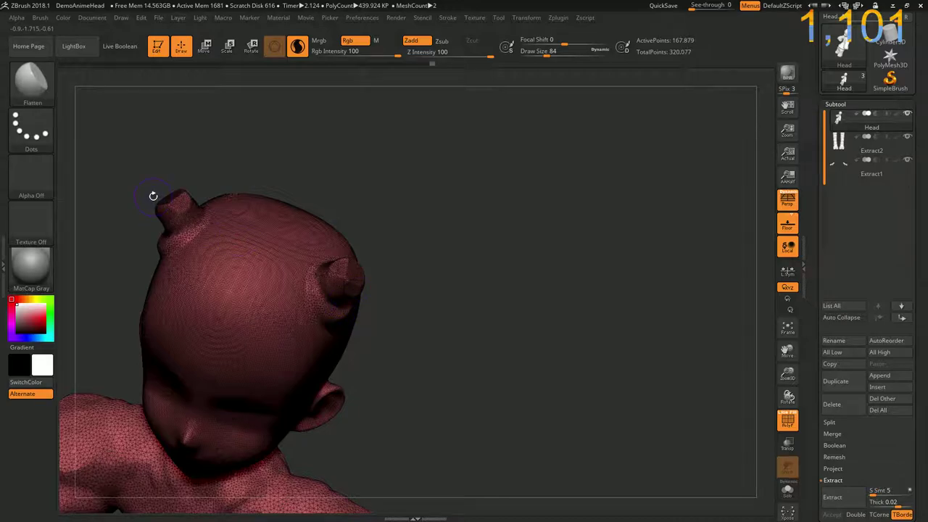
{"action": "left_click_drag", "start_coordinate": [153, 195], "coordinate": [232, 218]}
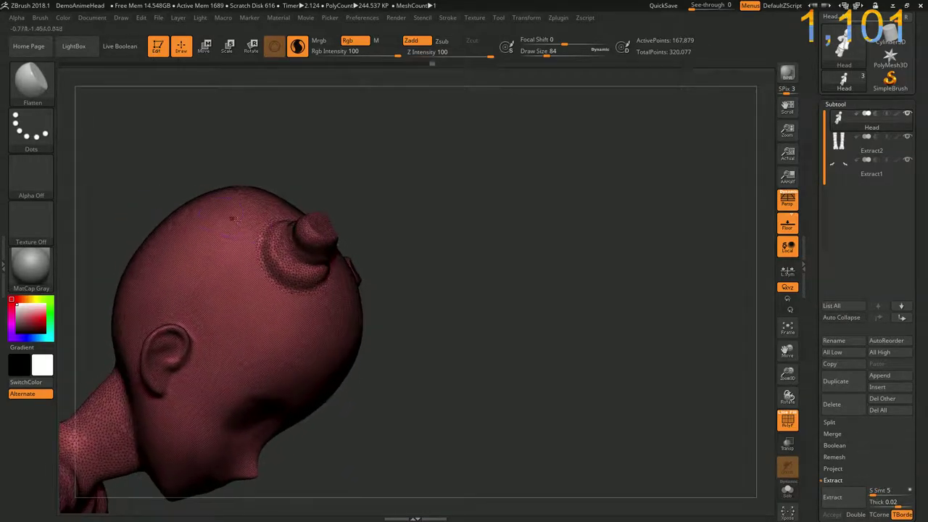
{"action": "left_click_drag", "start_coordinate": [259, 155], "coordinate": [308, 210]}
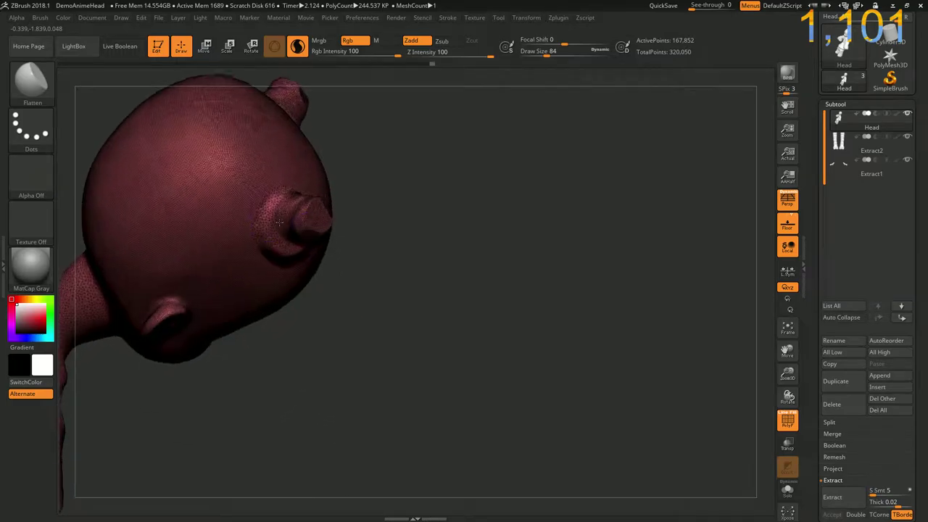
{"action": "left_click_drag", "start_coordinate": [380, 265], "coordinate": [285, 332]}
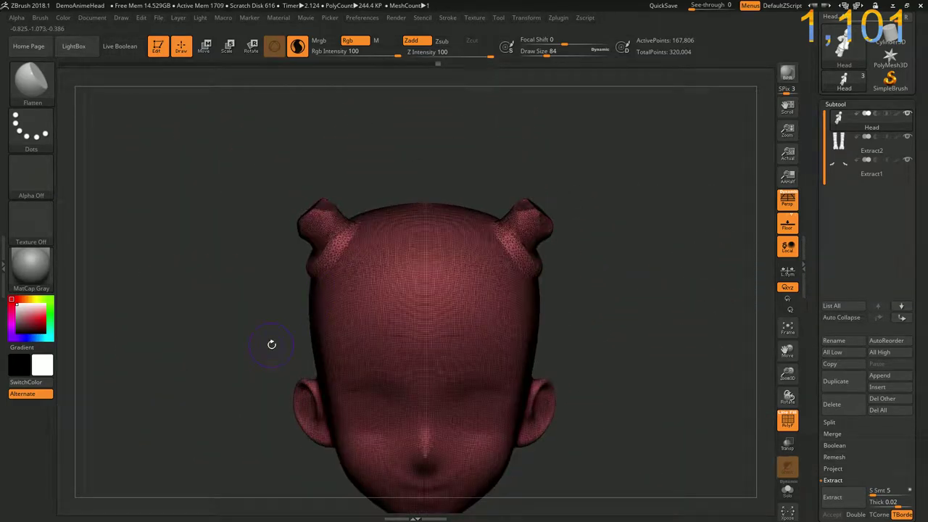
{"action": "left_click_drag", "start_coordinate": [601, 360], "coordinate": [588, 297]}
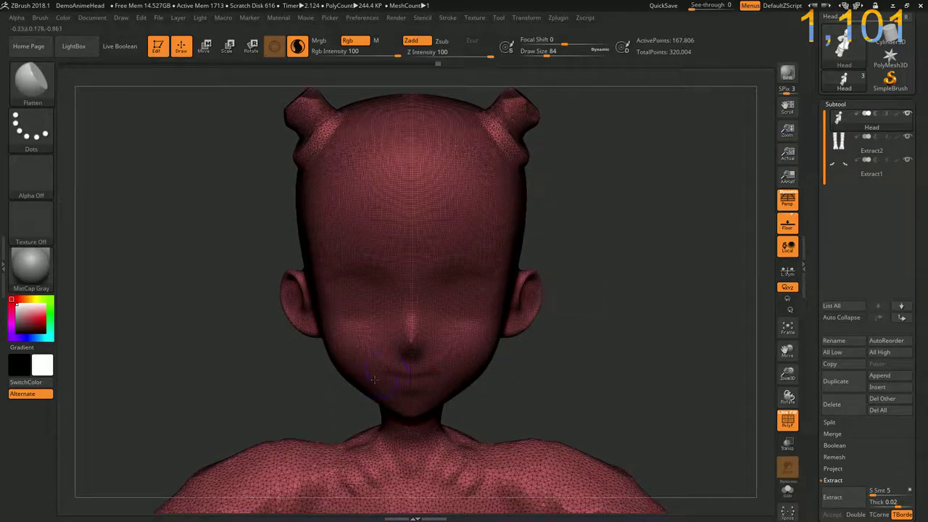
{"action": "mouse_move", "coordinate": [408, 300]}
{"action": "left_mouse_down"}
{"action": "mouse_move", "coordinate": [410, 335]}
{"action": "mouse_move", "coordinate": [399, 309]}
{"action": "mouse_move", "coordinate": [392, 337]}
{"action": "left_mouse_up"}
Build up the nose bridge, then smooth and reshape the lips below it
{"action": "left_click_drag", "start_coordinate": [410, 292], "coordinate": [411, 319]}
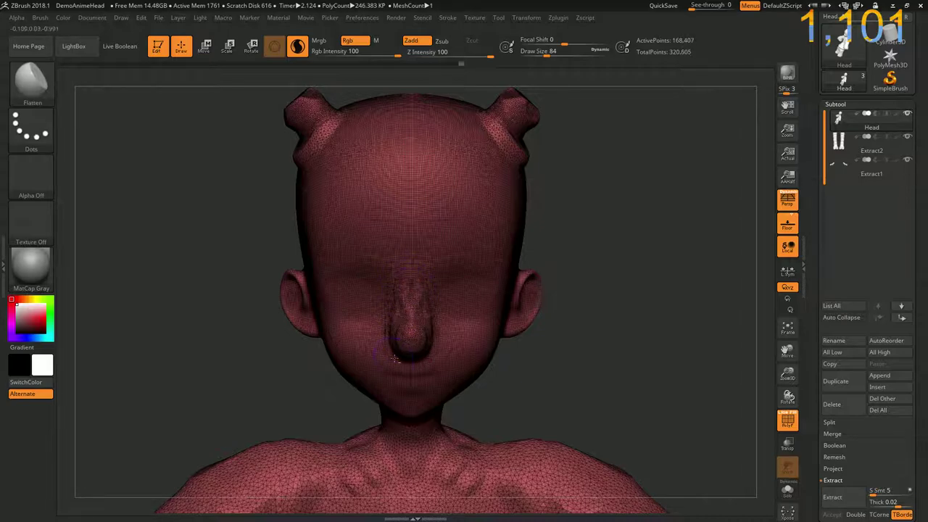
{"action": "left_click_drag", "start_coordinate": [260, 396], "coordinate": [404, 331]}
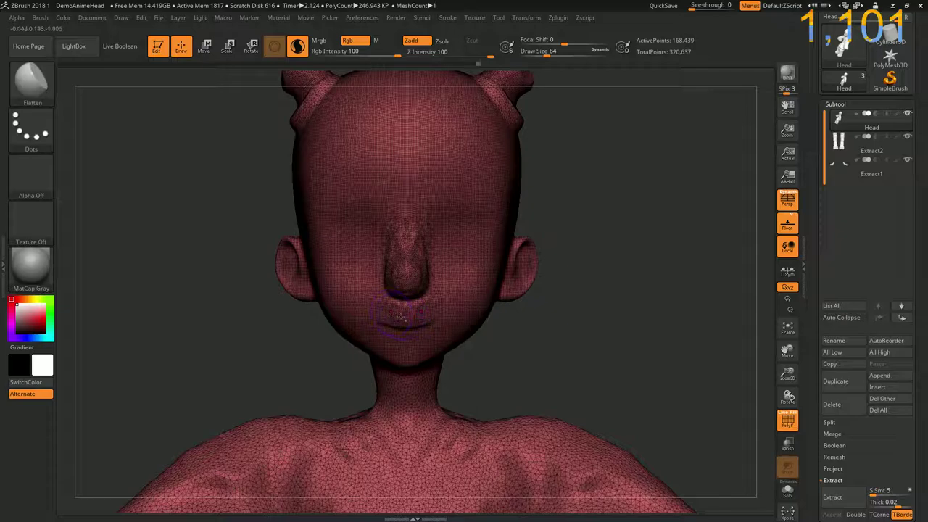
{"action": "left_click_drag", "start_coordinate": [392, 311], "coordinate": [388, 317], "text": "shift"}
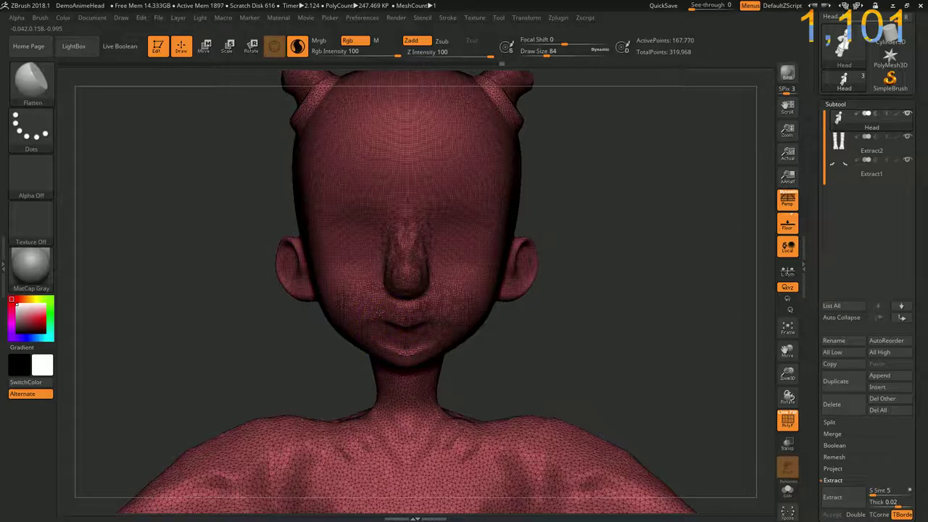
{"action": "mouse_move", "coordinate": [377, 312]}
{"action": "left_mouse_down"}
{"action": "mouse_move", "coordinate": [398, 316]}
{"action": "mouse_move", "coordinate": [392, 290]}
{"action": "left_mouse_up"}
{"action": "left_click_drag", "start_coordinate": [261, 353], "coordinate": [262, 327]}
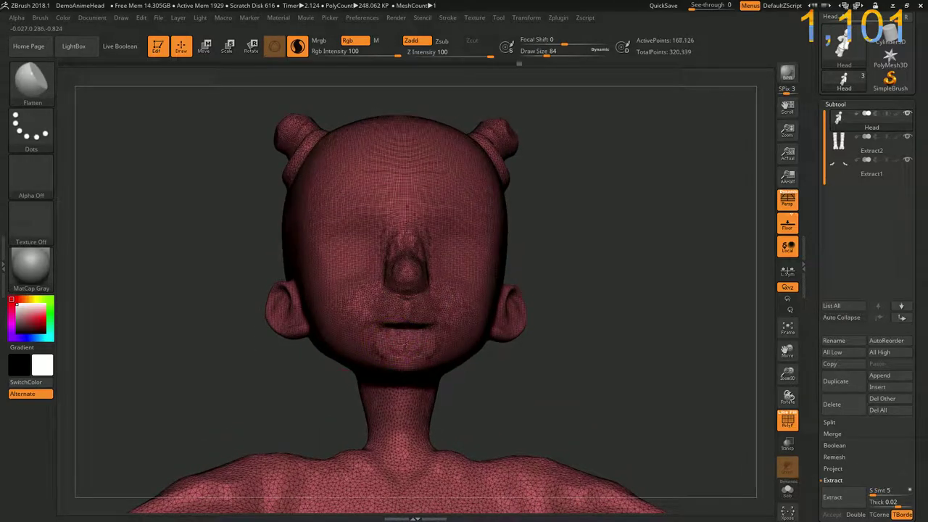
Sculpt the chin and jaw, then check the face in profile and front views
{"action": "mouse_move", "coordinate": [410, 359]}
{"action": "left_mouse_down"}
{"action": "mouse_move", "coordinate": [368, 349]}
{"action": "mouse_move", "coordinate": [377, 363]}
{"action": "left_mouse_up"}
{"action": "left_click_drag", "start_coordinate": [580, 326], "coordinate": [580, 348]}
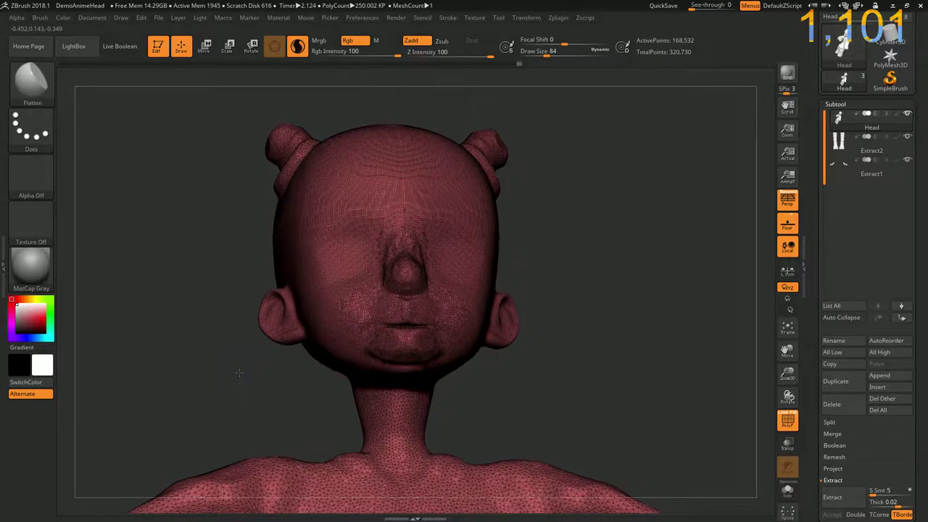
{"action": "mouse_move", "coordinate": [326, 374]}
{"action": "left_mouse_down"}
{"action": "mouse_move", "coordinate": [398, 366]}
{"action": "mouse_move", "coordinate": [363, 359]}
{"action": "left_mouse_up"}
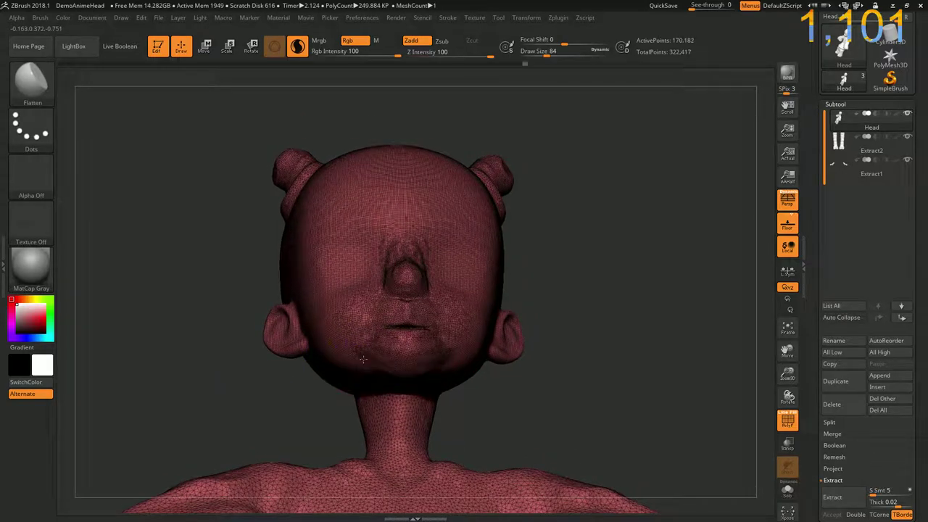
{"action": "mouse_move", "coordinate": [274, 384]}
{"action": "left_mouse_down"}
{"action": "mouse_move", "coordinate": [261, 395]}
{"action": "mouse_move", "coordinate": [263, 375]}
{"action": "left_mouse_up"}
{"action": "mouse_move", "coordinate": [234, 333]}
{"action": "left_mouse_down"}
{"action": "mouse_move", "coordinate": [368, 243]}
{"action": "mouse_move", "coordinate": [344, 246]}
{"action": "mouse_move", "coordinate": [335, 264]}
{"action": "mouse_move", "coordinate": [342, 249]}
{"action": "mouse_move", "coordinate": [364, 251]}
{"action": "left_mouse_up"}
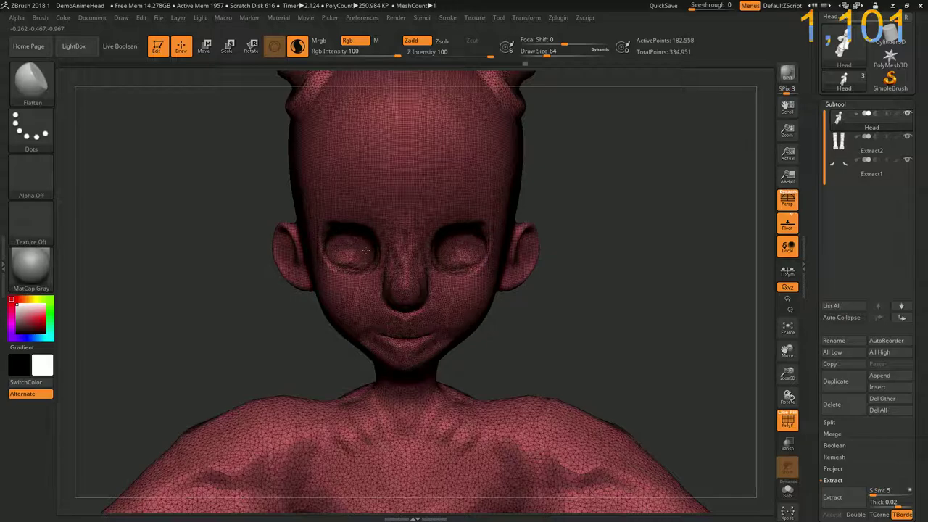
Undo the last eye-socket stroke and try sculpting the brows, undoing that stroke too
{"action": "key", "text": "ctrl+z"}
{"action": "mouse_move", "coordinate": [351, 216]}
{"action": "left_mouse_down"}
{"action": "mouse_move", "coordinate": [336, 216]}
{"action": "mouse_move", "coordinate": [339, 202]}
{"action": "mouse_move", "coordinate": [363, 203]}
{"action": "mouse_move", "coordinate": [343, 199]}
{"action": "mouse_move", "coordinate": [345, 216]}
{"action": "left_mouse_up"}
{"action": "key", "text": "ctrl+z"}
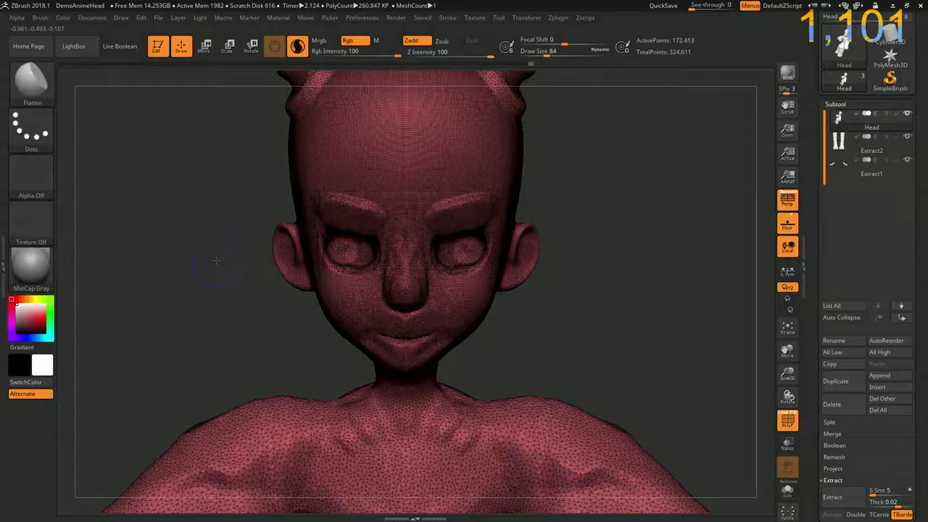
Flatten and build up the earlobe into a plump rounded bulge, checking profile and front
{"action": "left_click_drag", "start_coordinate": [216, 260], "coordinate": [257, 252]}
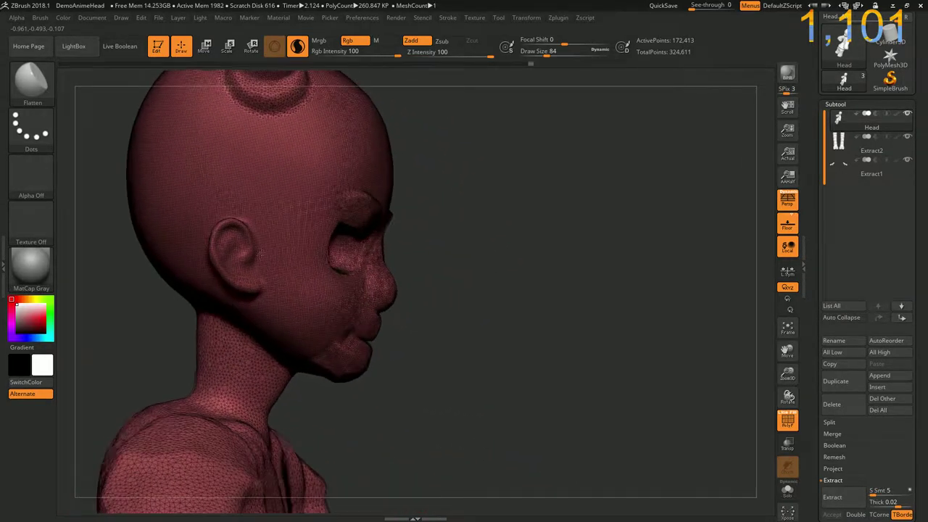
{"action": "mouse_move", "coordinate": [258, 252]}
{"action": "right_mouse_down"}
{"action": "mouse_move", "coordinate": [370, 299]}
{"action": "mouse_move", "coordinate": [217, 318]}
{"action": "mouse_move", "coordinate": [269, 313]}
{"action": "mouse_move", "coordinate": [97, 459]}
{"action": "mouse_move", "coordinate": [334, 266]}
{"action": "right_mouse_up"}
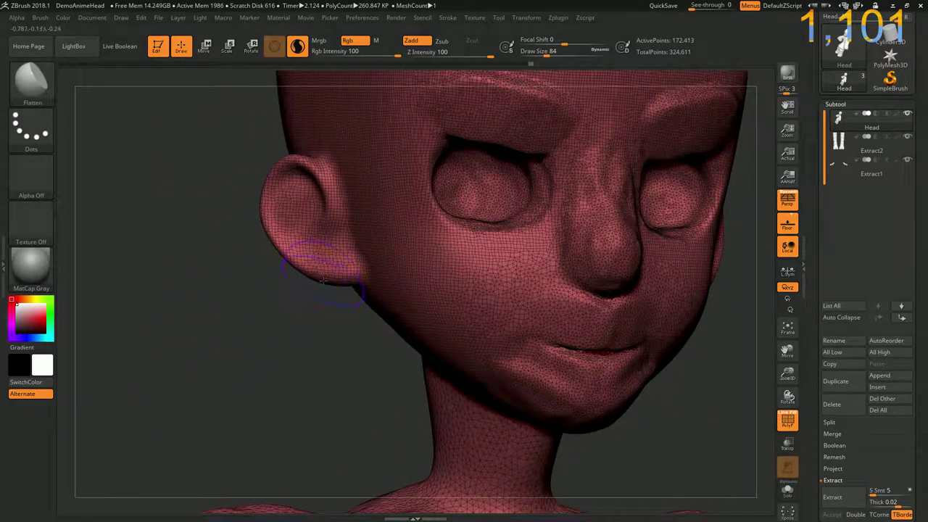
{"action": "left_click_drag", "start_coordinate": [335, 278], "coordinate": [336, 276]}
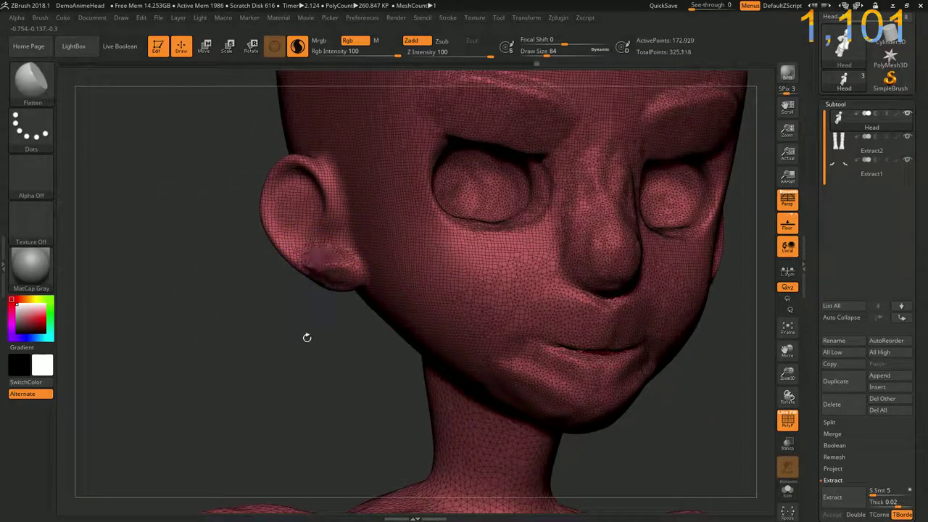
{"action": "right_click_drag", "start_coordinate": [306, 338], "coordinate": [319, 287]}
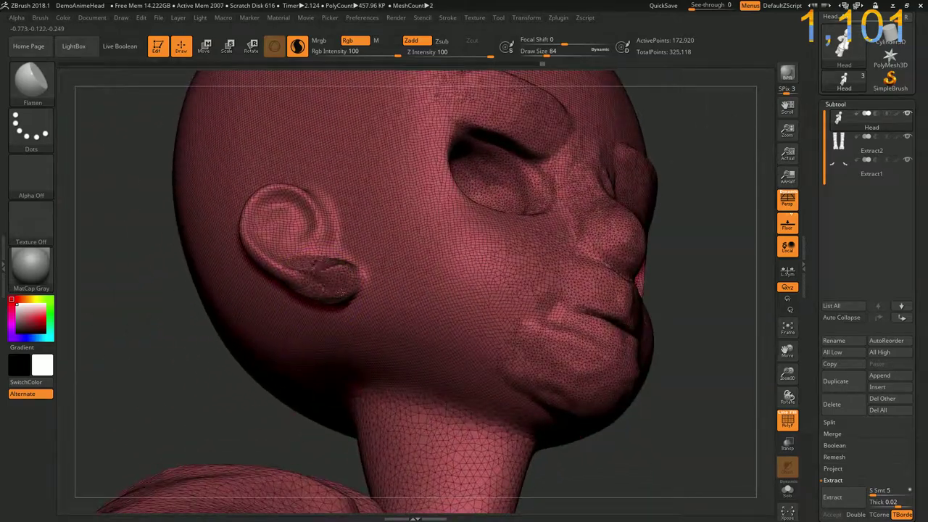
{"action": "mouse_move", "coordinate": [341, 293]}
{"action": "left_mouse_down"}
{"action": "mouse_move", "coordinate": [316, 295]}
{"action": "mouse_move", "coordinate": [271, 268]}
{"action": "mouse_move", "coordinate": [322, 310]}
{"action": "mouse_move", "coordinate": [338, 294]}
{"action": "mouse_move", "coordinate": [330, 333]}
{"action": "left_mouse_up"}
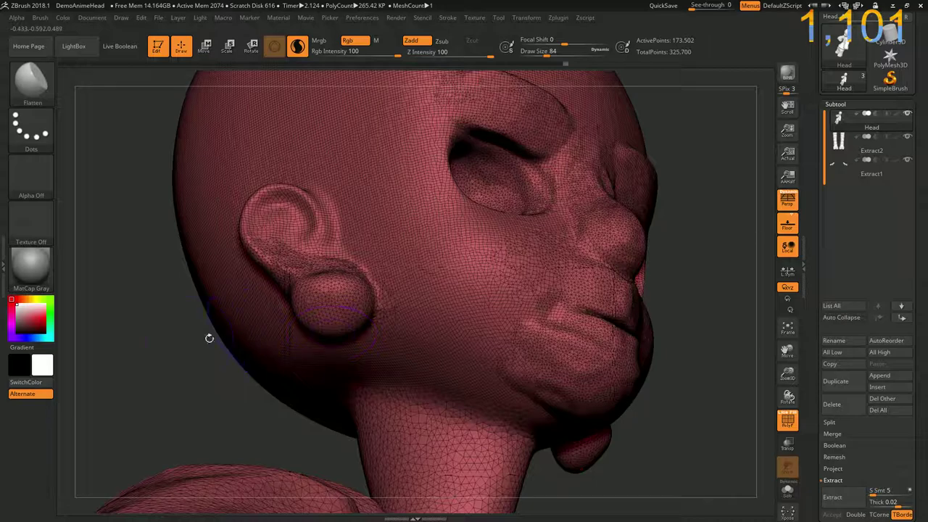
{"action": "left_click_drag", "start_coordinate": [171, 345], "coordinate": [212, 275]}
{"action": "mouse_move", "coordinate": [132, 340]}
{"action": "left_mouse_down"}
{"action": "mouse_move", "coordinate": [136, 330]}
{"action": "mouse_move", "coordinate": [124, 330]}
{"action": "mouse_move", "coordinate": [263, 343]}
{"action": "mouse_move", "coordinate": [268, 330]}
{"action": "left_mouse_up"}
Decline Dynamic Subdivision and clear the mask from the whole head
{"action": "key", "text": "d"}
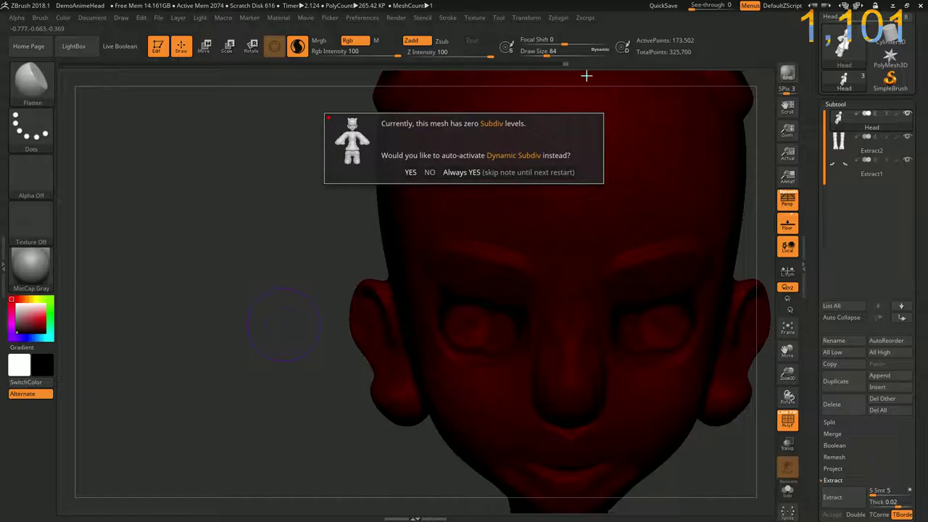
{"action": "left_click", "coordinate": [431, 172]}
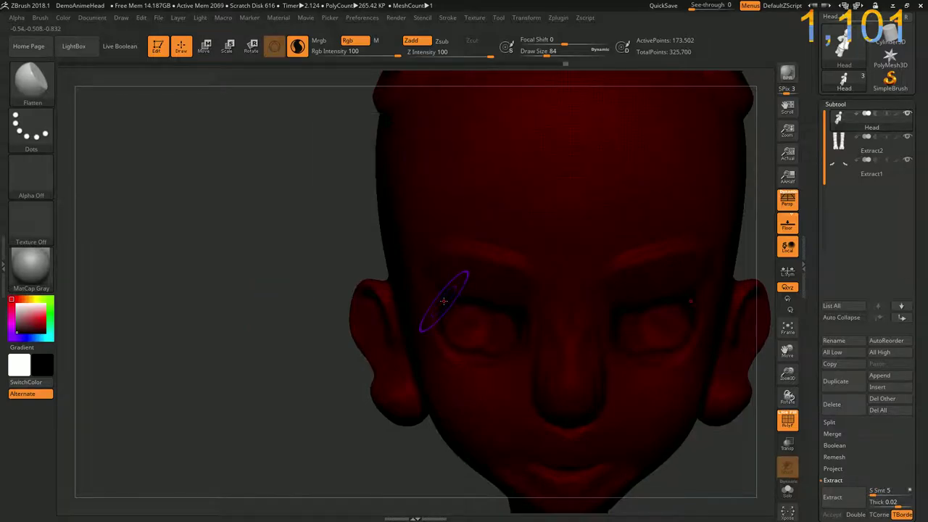
{"action": "key", "text": "b"}
{"action": "key", "text": "m"}
{"action": "key", "text": "p"}
{"action": "left_click_drag", "start_coordinate": [273, 179], "coordinate": [487, 296], "text": "ctrl"}
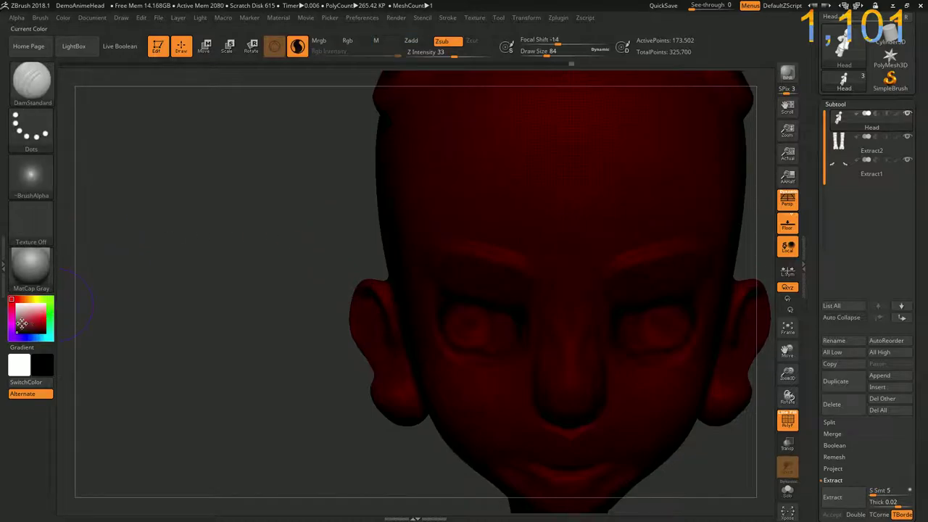
{"action": "left_click_drag", "start_coordinate": [87, 300], "coordinate": [94, 294], "text": "ctrl"}
Test a mirrored brow-ridge stroke on the forehead, undo it, and turn off the PolyF wireframe
{"action": "left_click_drag", "start_coordinate": [221, 271], "coordinate": [226, 259]}
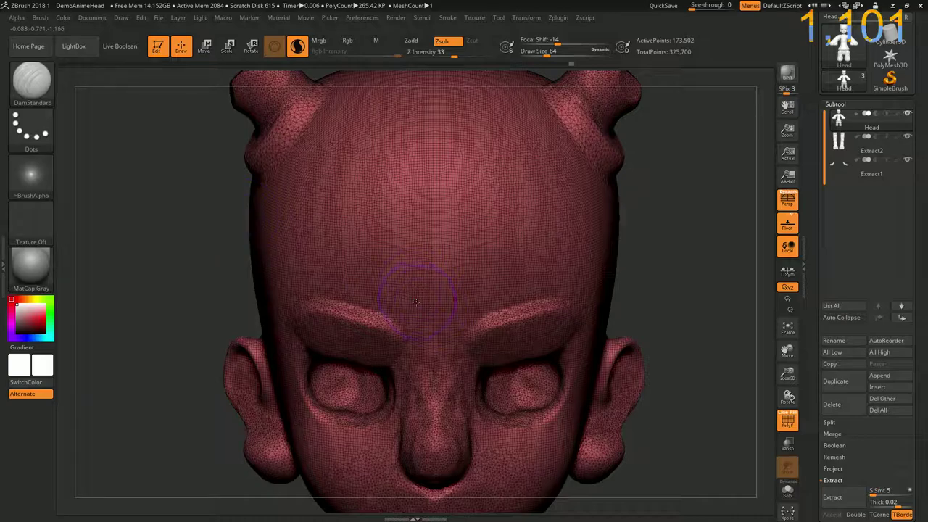
{"action": "left_click_drag", "start_coordinate": [417, 294], "coordinate": [300, 273]}
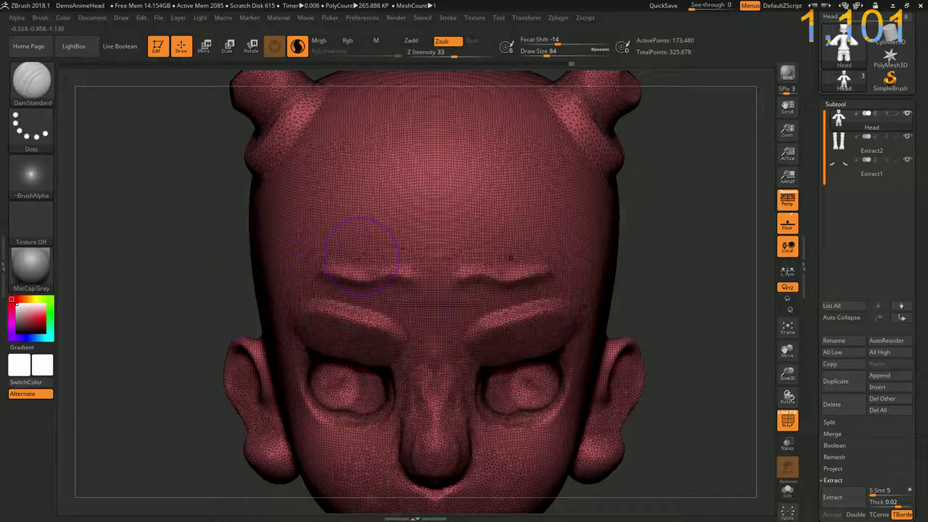
{"action": "key", "text": "ctrl+z"}
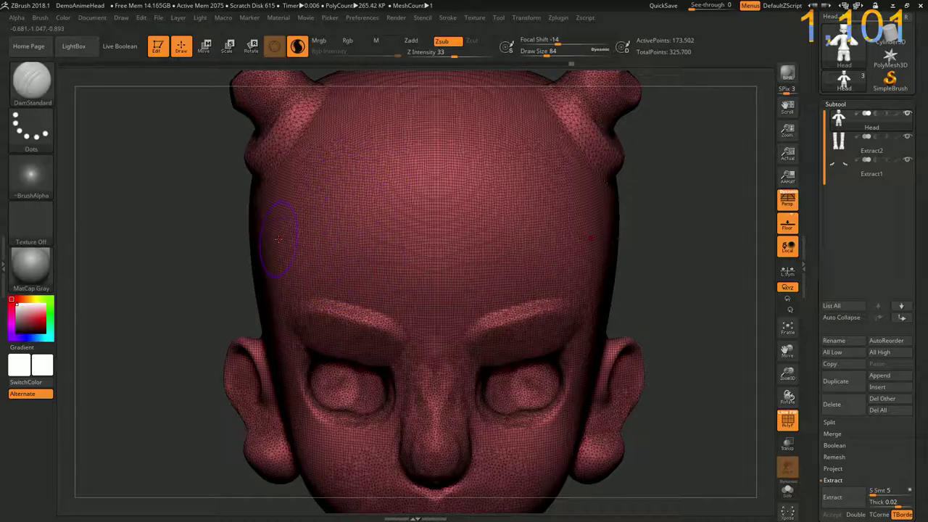
{"action": "key", "text": "shift+f"}
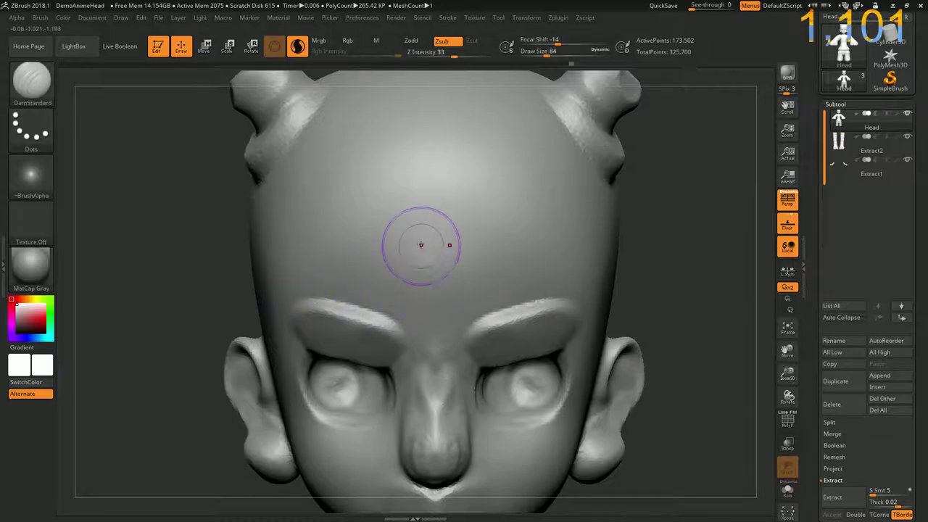
Sharpen and sculpt detail into both horn tips symmetrically
{"action": "left_click_drag", "start_coordinate": [420, 245], "coordinate": [330, 279]}
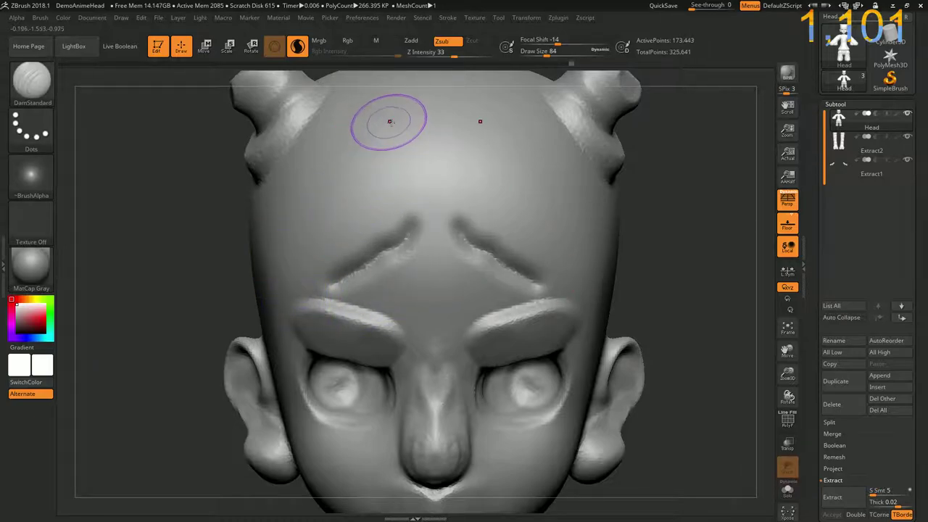
{"action": "key", "text": "ctrl+z"}
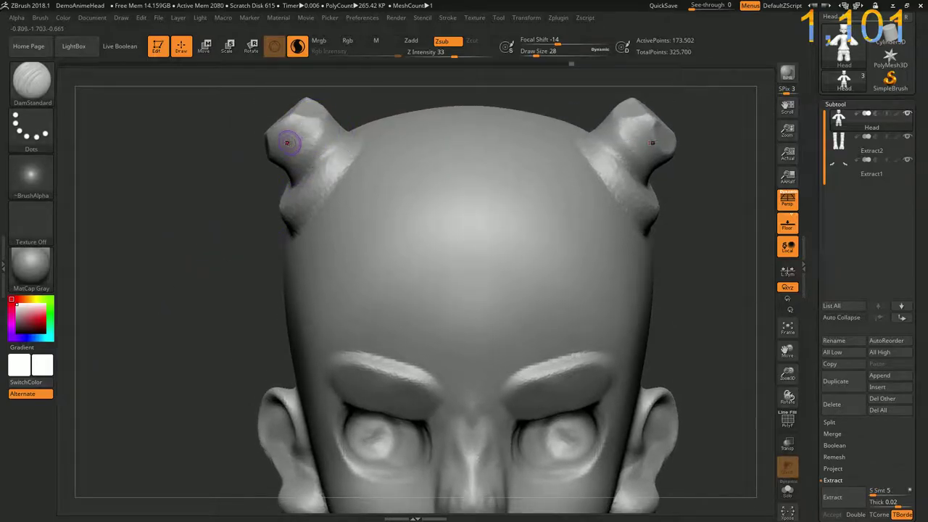
{"action": "left_click_drag", "start_coordinate": [287, 142], "coordinate": [308, 149]}
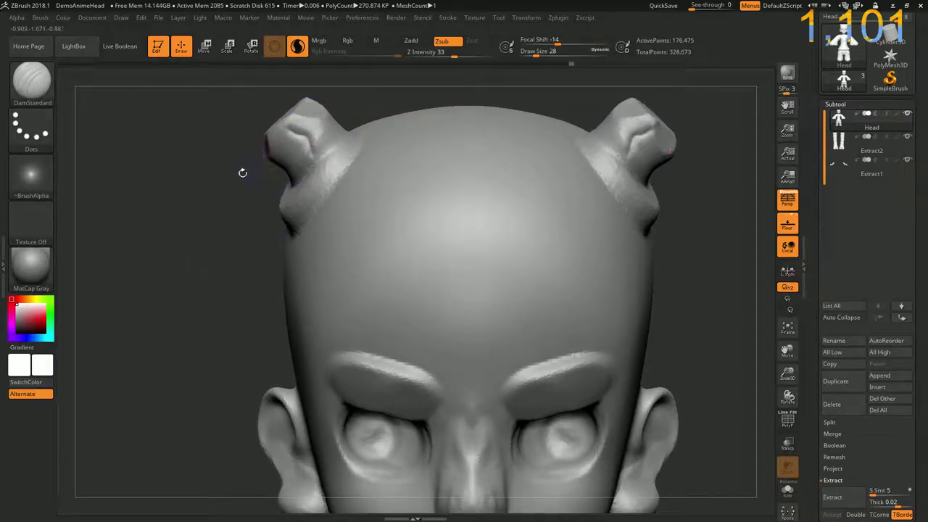
{"action": "left_click_drag", "start_coordinate": [243, 172], "coordinate": [276, 141]}
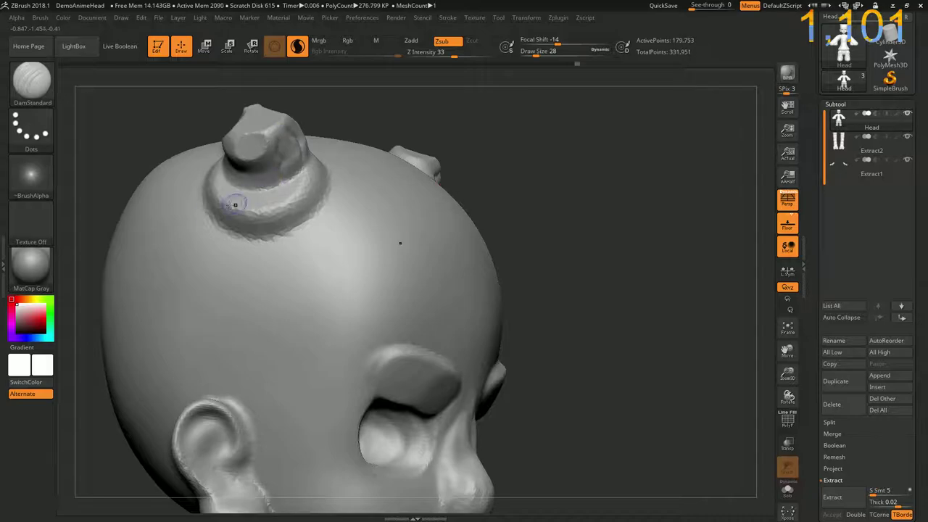
{"action": "mouse_move", "coordinate": [121, 149]}
{"action": "left_mouse_down"}
{"action": "mouse_move", "coordinate": [252, 129]}
{"action": "mouse_move", "coordinate": [245, 153]}
{"action": "mouse_move", "coordinate": [258, 188]}
{"action": "left_mouse_up"}
{"action": "mouse_move", "coordinate": [114, 127]}
{"action": "left_mouse_down"}
{"action": "mouse_move", "coordinate": [144, 149]}
{"action": "mouse_move", "coordinate": [182, 138]}
{"action": "mouse_move", "coordinate": [210, 162]}
{"action": "left_mouse_up"}
{"action": "left_click_drag", "start_coordinate": [106, 128], "coordinate": [160, 157]}
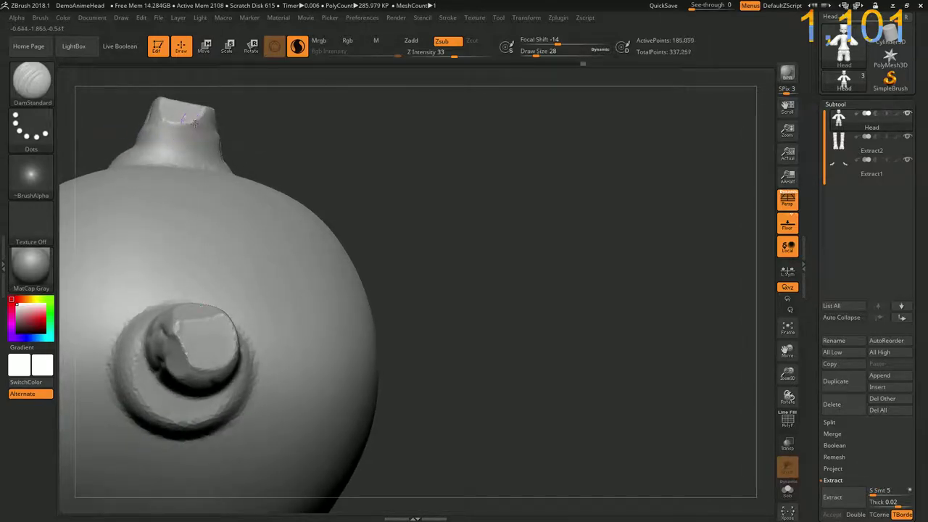
{"action": "mouse_move", "coordinate": [185, 124]}
{"action": "left_mouse_down"}
{"action": "mouse_move", "coordinate": [155, 145]}
{"action": "mouse_move", "coordinate": [101, 155]}
{"action": "mouse_move", "coordinate": [224, 193]}
{"action": "mouse_move", "coordinate": [287, 182]}
{"action": "mouse_move", "coordinate": [332, 190]}
{"action": "left_mouse_up"}
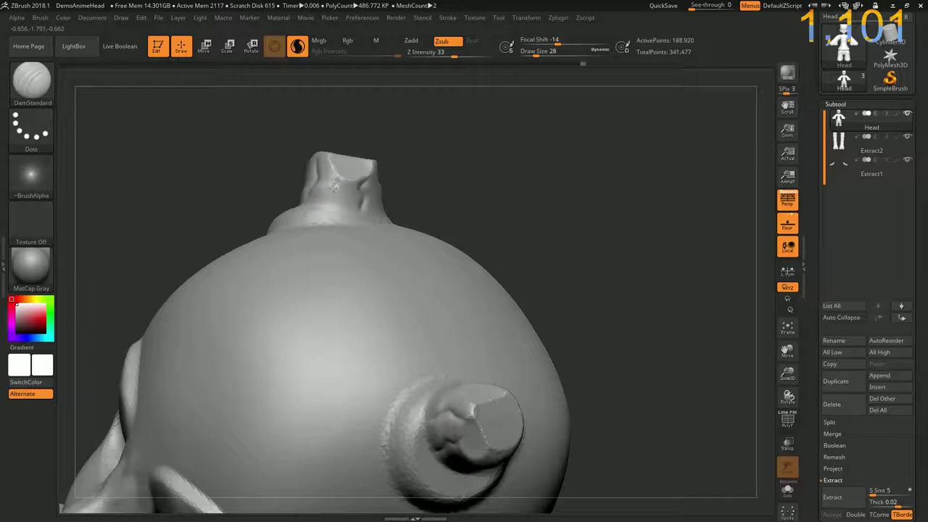
{"action": "left_click_drag", "start_coordinate": [188, 212], "coordinate": [234, 209]}
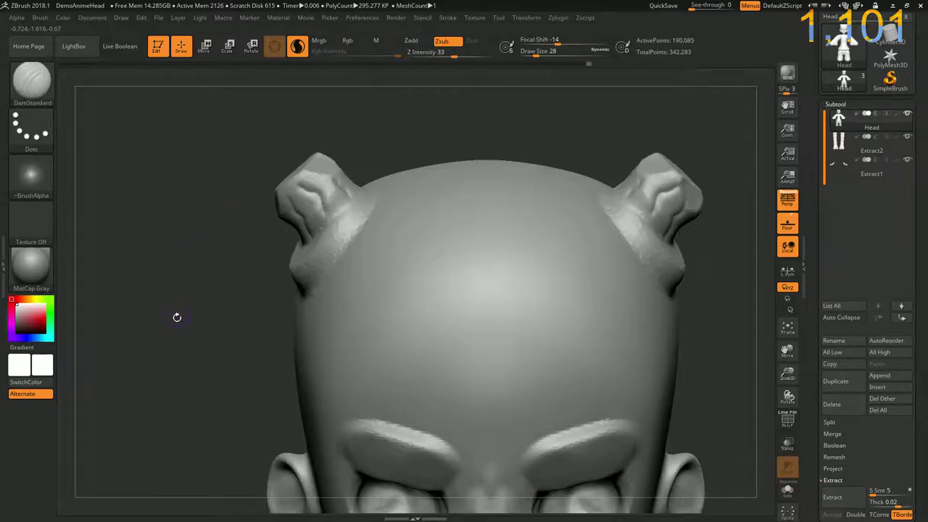
Crease the side of the nose bridge and carve a ridge between the brows
{"action": "mouse_move", "coordinate": [177, 317]}
{"action": "left_mouse_down"}
{"action": "mouse_move", "coordinate": [180, 249]}
{"action": "mouse_move", "coordinate": [205, 271]}
{"action": "mouse_move", "coordinate": [186, 240]}
{"action": "mouse_move", "coordinate": [211, 261]}
{"action": "left_mouse_up"}
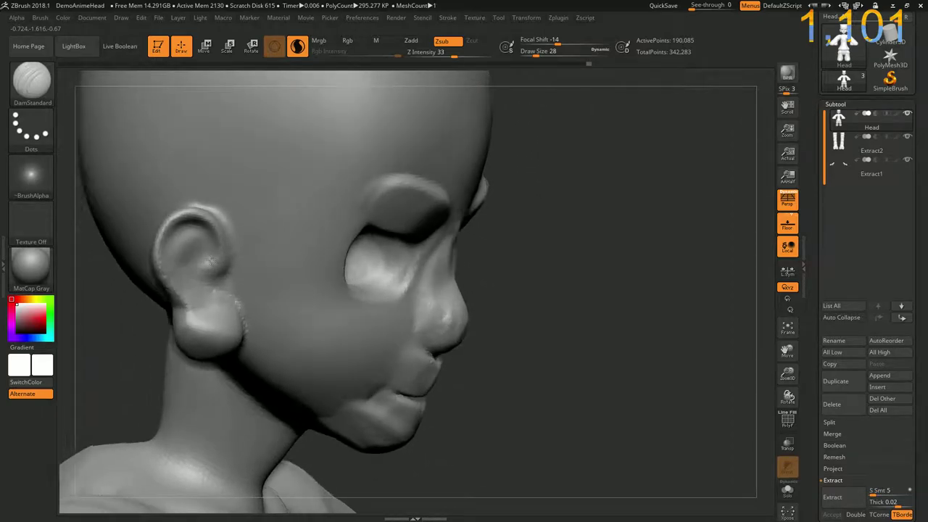
{"action": "left_click_drag", "start_coordinate": [211, 261], "coordinate": [405, 296]}
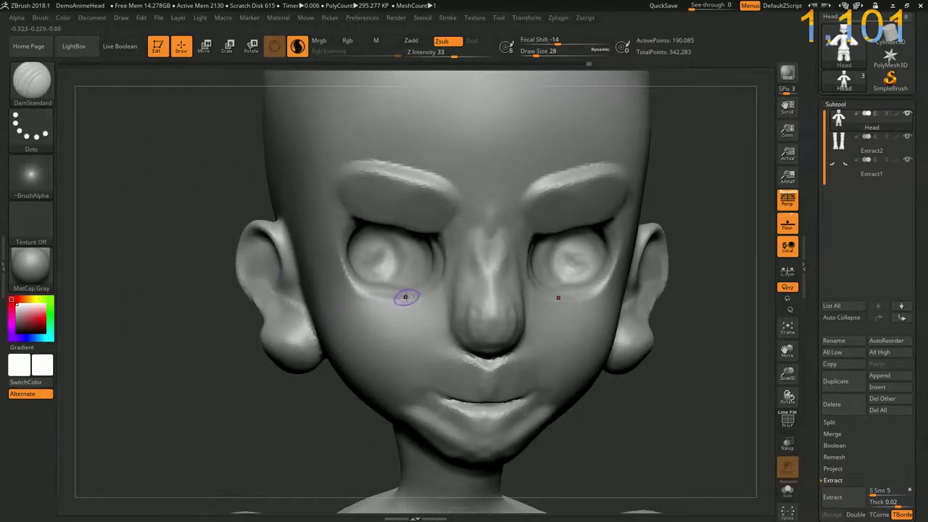
{"action": "left_click_drag", "start_coordinate": [420, 258], "coordinate": [218, 248]}
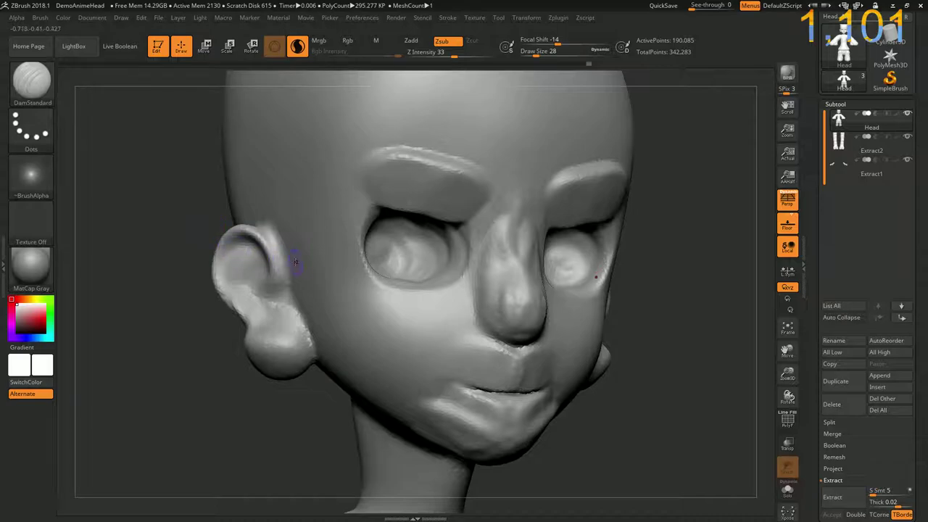
{"action": "mouse_move", "coordinate": [499, 220]}
{"action": "left_mouse_down"}
{"action": "mouse_move", "coordinate": [480, 244]}
{"action": "mouse_move", "coordinate": [510, 216]}
{"action": "mouse_move", "coordinate": [508, 174]}
{"action": "left_mouse_up"}
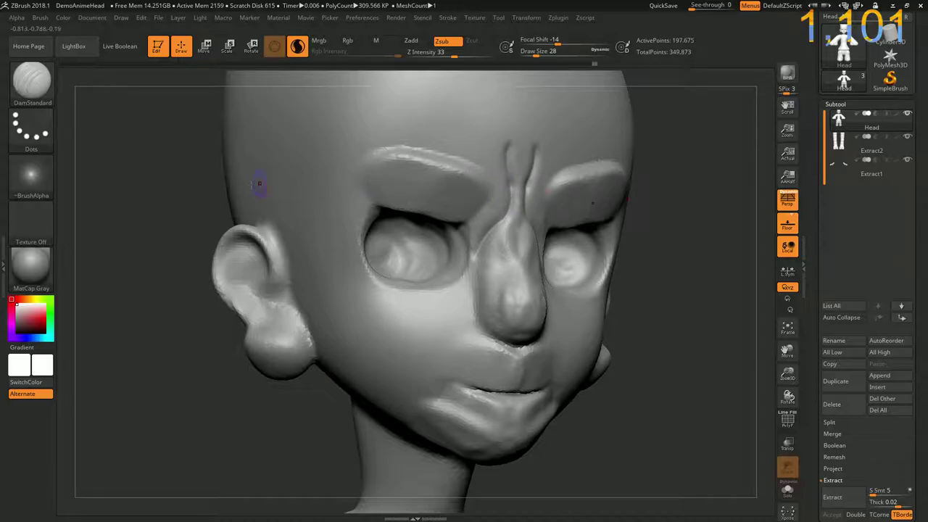
{"action": "right_click_drag", "start_coordinate": [259, 184], "coordinate": [456, 207]}
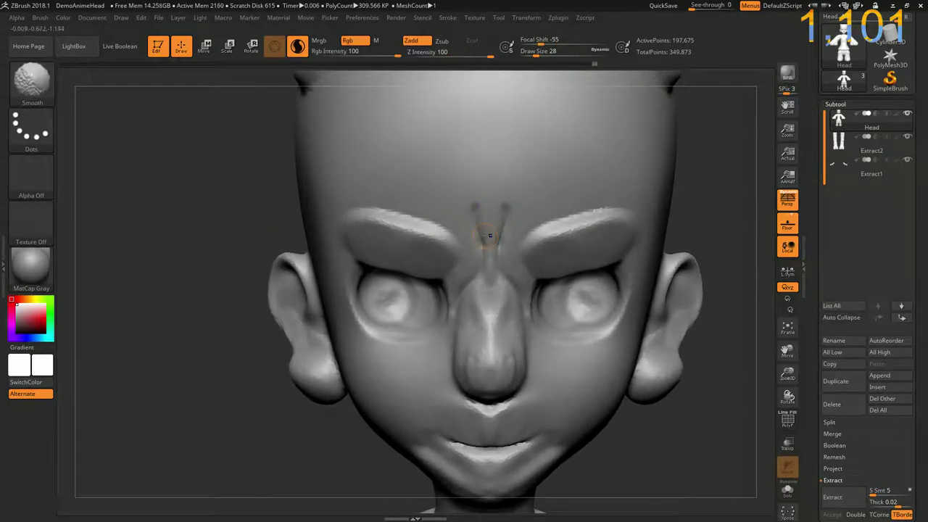
{"action": "left_click_drag", "start_coordinate": [486, 221], "coordinate": [494, 173], "text": "alt"}
{"action": "left_click_drag", "start_coordinate": [480, 206], "coordinate": [484, 198], "text": "shift"}
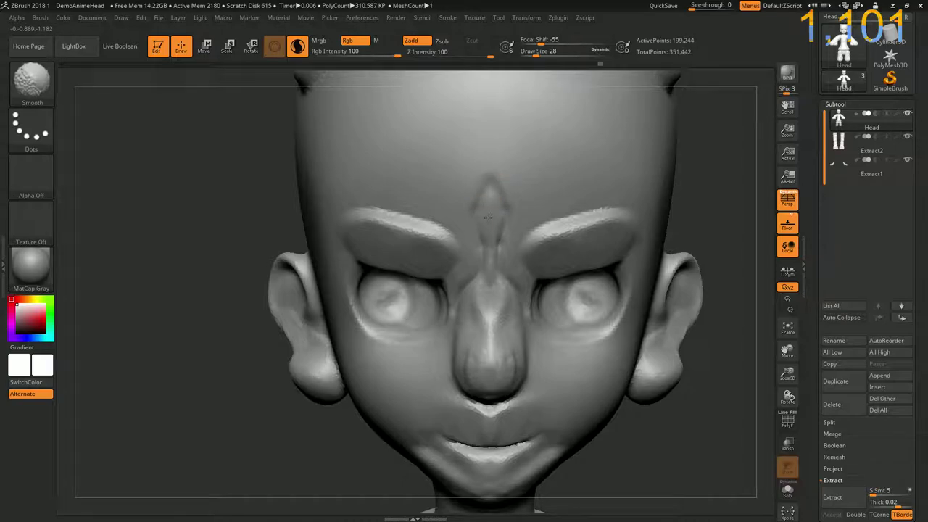
{"action": "left_click_drag", "start_coordinate": [495, 181], "coordinate": [506, 159], "text": "shift"}
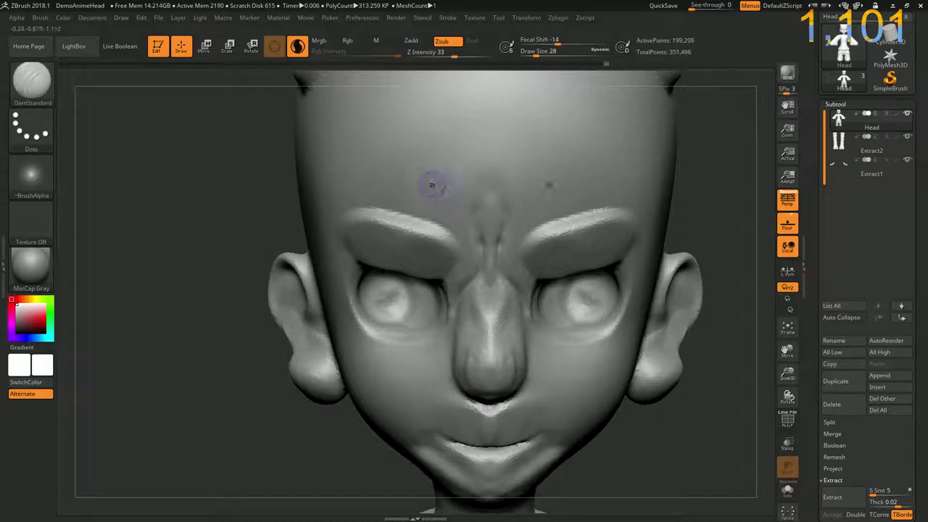
Carve three horizontal forehead creases above the brows, then smooth them softer
{"action": "left_click_drag", "start_coordinate": [453, 178], "coordinate": [348, 176]}
{"action": "key", "text": "s"}
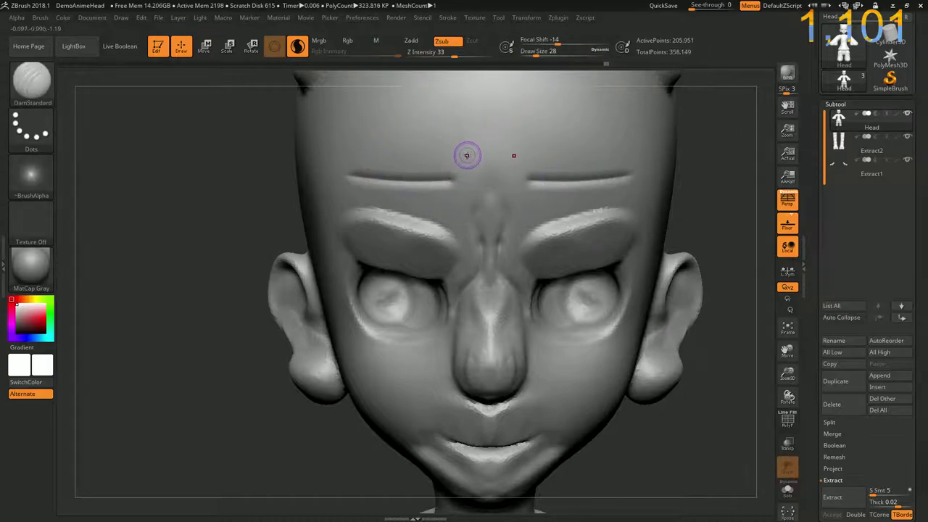
{"action": "left_click_drag", "start_coordinate": [482, 148], "coordinate": [398, 148]}
{"action": "mouse_move", "coordinate": [465, 114]}
{"action": "left_mouse_down"}
{"action": "mouse_move", "coordinate": [421, 113]}
{"action": "mouse_move", "coordinate": [489, 113]}
{"action": "left_mouse_up"}
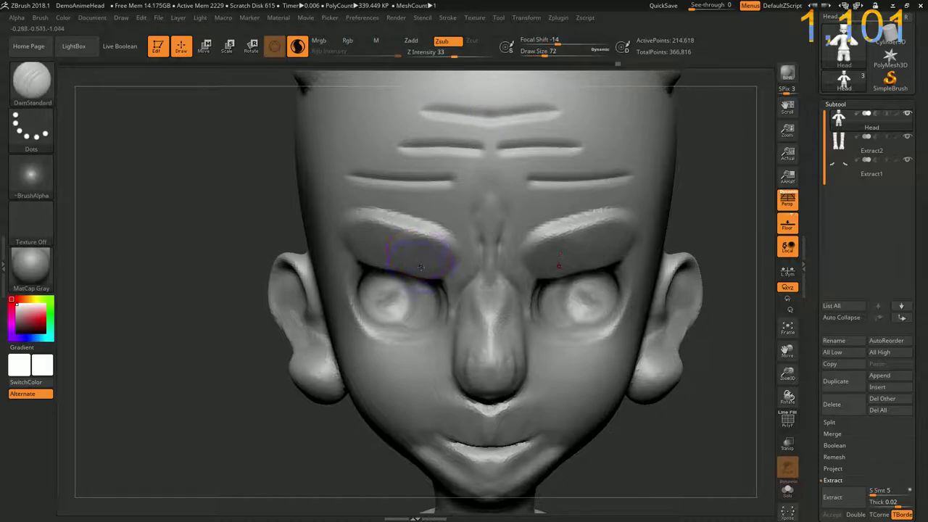
{"action": "mouse_move", "coordinate": [500, 116]}
{"action": "left_mouse_down", "text": "shift"}
{"action": "mouse_move", "coordinate": [458, 114]}
{"action": "mouse_move", "coordinate": [551, 112]}
{"action": "left_mouse_up", "text": "shift"}
{"action": "left_click_drag", "start_coordinate": [406, 148], "coordinate": [580, 148], "text": "shift"}
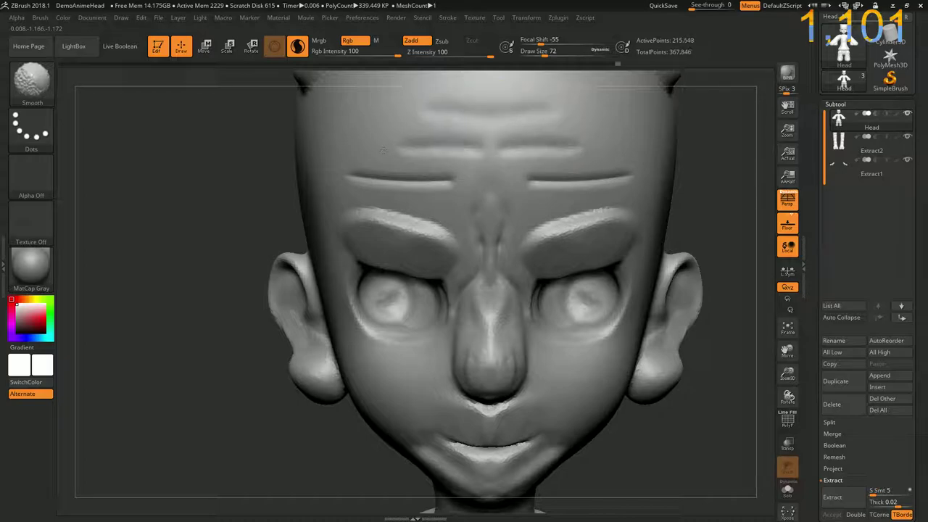
{"action": "left_click_drag", "start_coordinate": [362, 180], "coordinate": [624, 180], "text": "shift"}
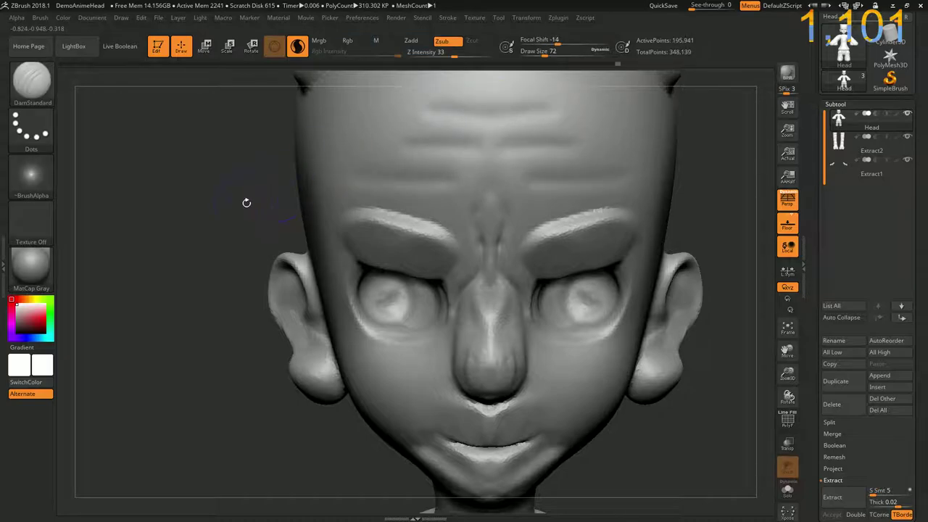
{"action": "mouse_move", "coordinate": [273, 135]}
{"action": "right_mouse_down", "text": "ctrl"}
{"action": "mouse_move", "coordinate": [208, 143]}
{"action": "mouse_move", "coordinate": [263, 192]}
{"action": "mouse_move", "coordinate": [278, 240]}
{"action": "mouse_move", "coordinate": [274, 228]}
{"action": "mouse_move", "coordinate": [261, 228]}
{"action": "mouse_move", "coordinate": [300, 221]}
{"action": "mouse_move", "coordinate": [290, 208]}
{"action": "mouse_move", "coordinate": [179, 267]}
{"action": "right_mouse_up", "text": "ctrl"}
With the Flatten brush, reshape both eye sockets and round the nose tip into a bulb
{"action": "key", "text": "b"}
{"action": "key", "text": "f"}
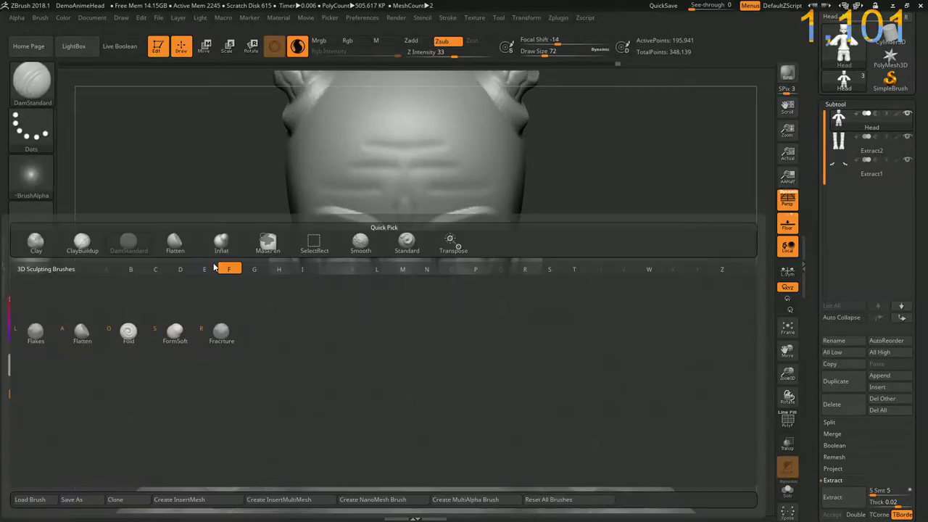
{"action": "key", "text": "l"}
{"action": "right_click_drag", "start_coordinate": [247, 327], "coordinate": [230, 313]}
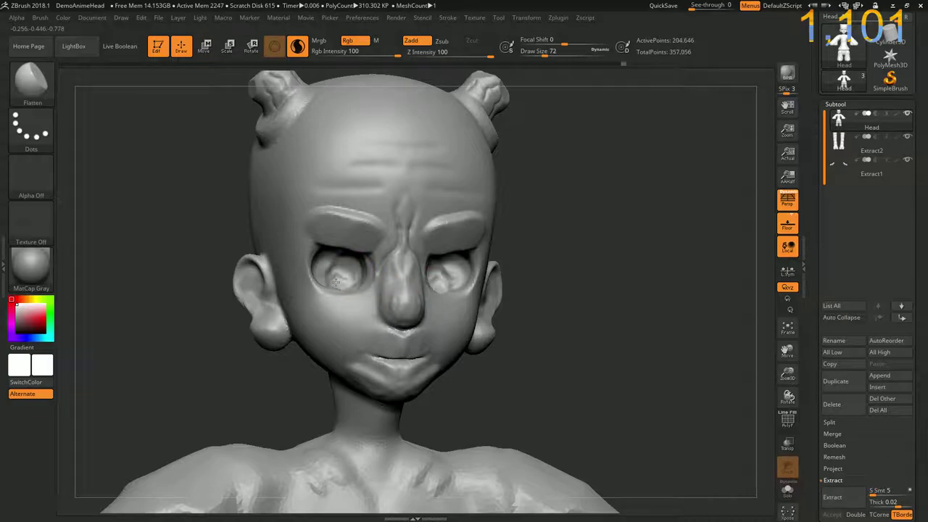
{"action": "right_click_drag", "start_coordinate": [222, 275], "coordinate": [167, 301]}
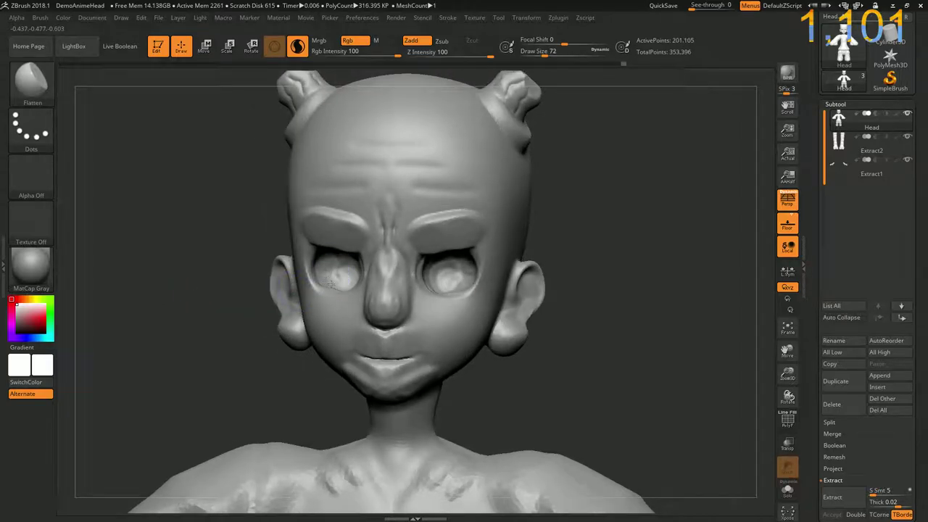
{"action": "left_click_drag", "start_coordinate": [351, 266], "coordinate": [319, 271]}
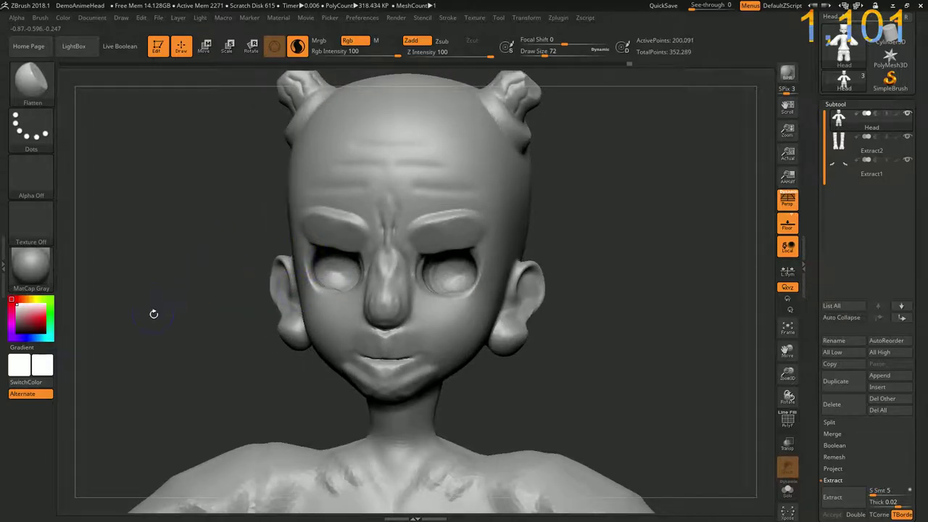
{"action": "mouse_move", "coordinate": [153, 313]}
{"action": "left_mouse_down"}
{"action": "mouse_move", "coordinate": [176, 326]}
{"action": "mouse_move", "coordinate": [199, 310]}
{"action": "left_mouse_up"}
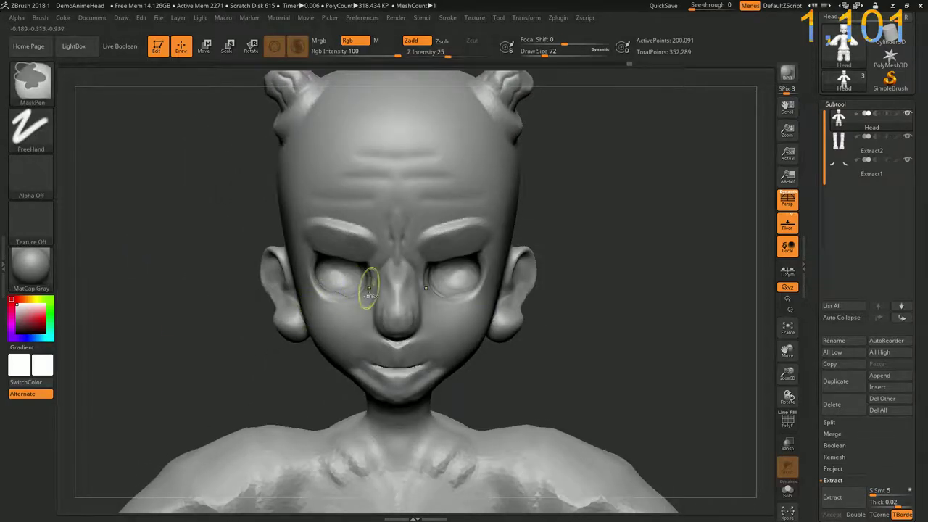
{"action": "right_click_drag", "start_coordinate": [368, 285], "coordinate": [421, 373], "text": "ctrl"}
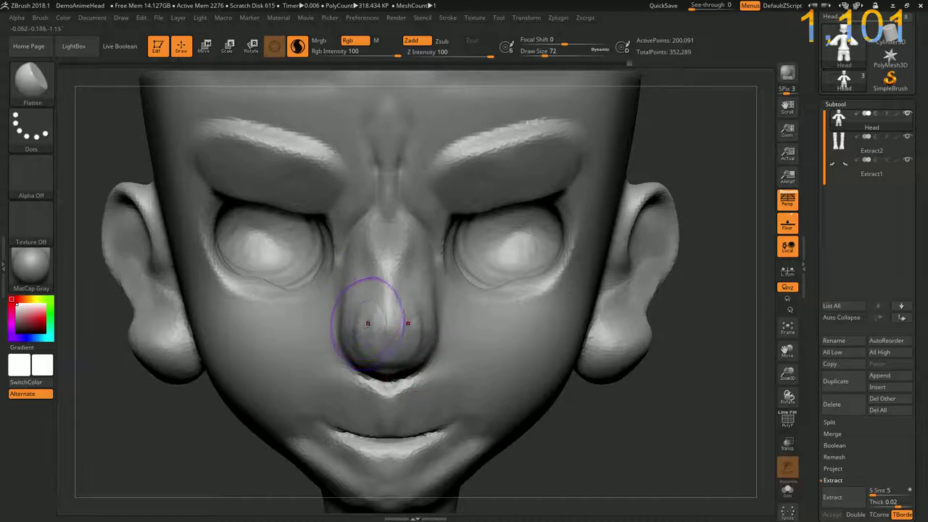
{"action": "left_click_drag", "start_coordinate": [367, 315], "coordinate": [384, 335]}
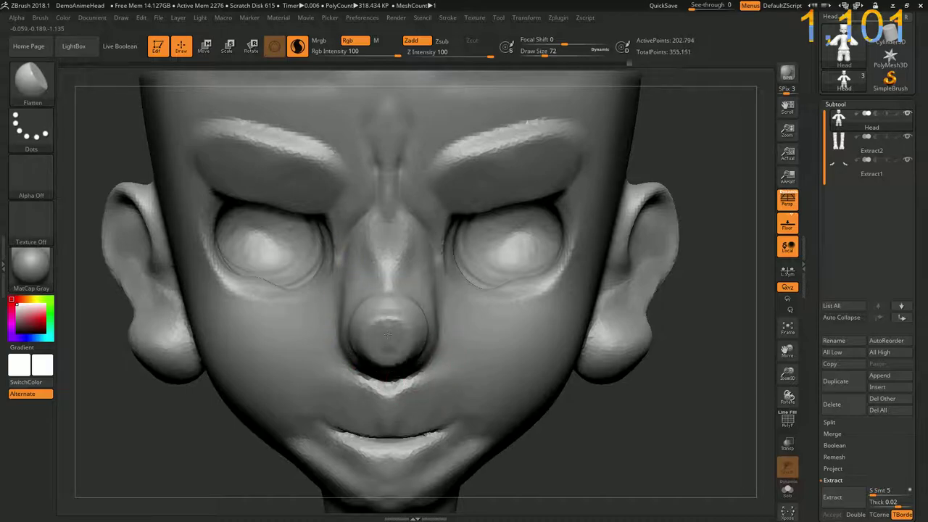
{"action": "left_click_drag", "start_coordinate": [218, 421], "coordinate": [335, 417]}
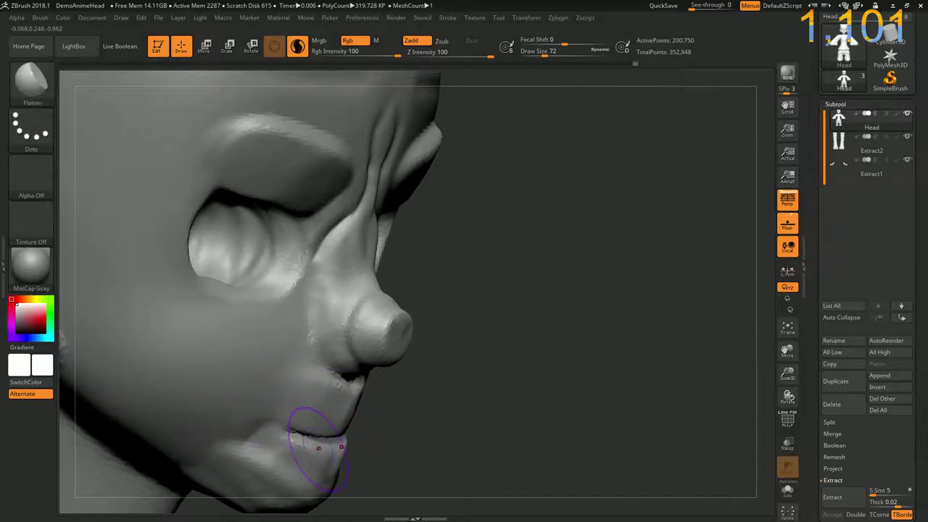
With DamStandard, carve a groove around the nose tip and smooth the ridge by the eye corner
{"action": "key", "text": "b"}
{"action": "key", "text": "d"}
{"action": "key", "text": "s"}
{"action": "mouse_move", "coordinate": [367, 302]}
{"action": "left_mouse_down"}
{"action": "mouse_move", "coordinate": [311, 321]}
{"action": "mouse_move", "coordinate": [319, 344]}
{"action": "left_mouse_up"}
{"action": "left_click_drag", "start_coordinate": [476, 403], "coordinate": [319, 341]}
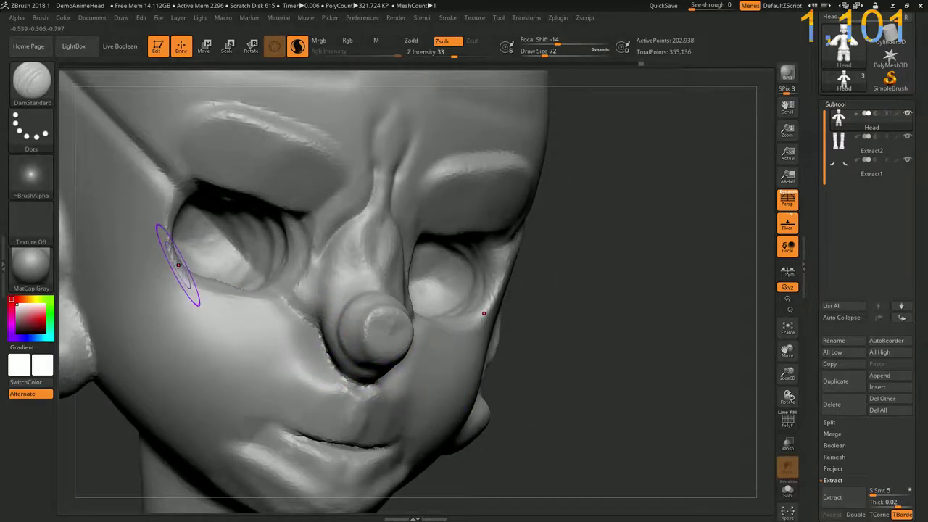
{"action": "left_click_drag", "start_coordinate": [181, 265], "coordinate": [180, 273], "text": "shift"}
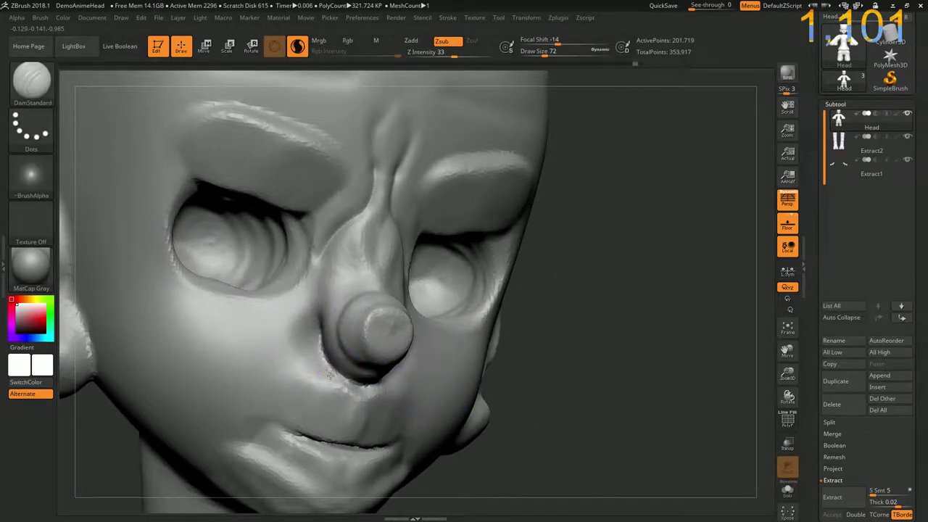
{"action": "left_click_drag", "start_coordinate": [353, 372], "coordinate": [369, 327]}
{"action": "left_click_drag", "start_coordinate": [500, 348], "coordinate": [530, 392]}
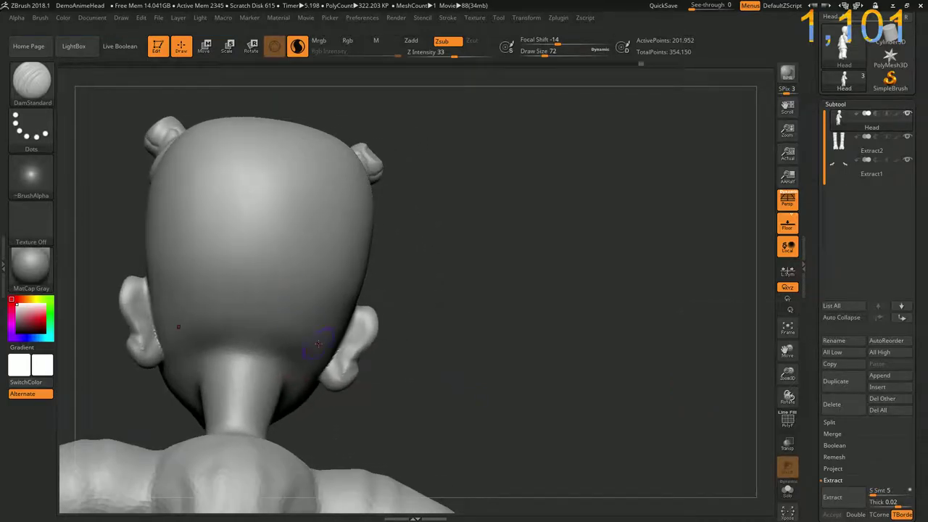
Carve a vertical tendon groove on the side of the neck and soften it
{"action": "mouse_move", "coordinate": [434, 388]}
{"action": "left_mouse_down"}
{"action": "mouse_move", "coordinate": [436, 402]}
{"action": "mouse_move", "coordinate": [379, 373]}
{"action": "left_mouse_up"}
{"action": "mouse_move", "coordinate": [303, 366]}
{"action": "left_mouse_down"}
{"action": "mouse_move", "coordinate": [305, 334]}
{"action": "mouse_move", "coordinate": [334, 297]}
{"action": "left_mouse_up"}
{"action": "left_click_drag", "start_coordinate": [304, 341], "coordinate": [303, 289]}
{"action": "left_click_drag", "start_coordinate": [276, 361], "coordinate": [263, 373]}
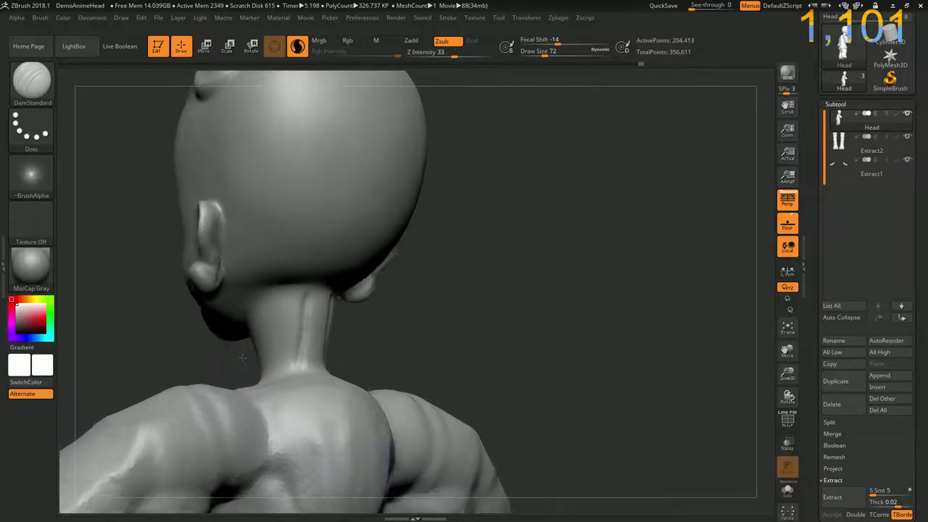
{"action": "left_click_drag", "start_coordinate": [273, 338], "coordinate": [294, 308]}
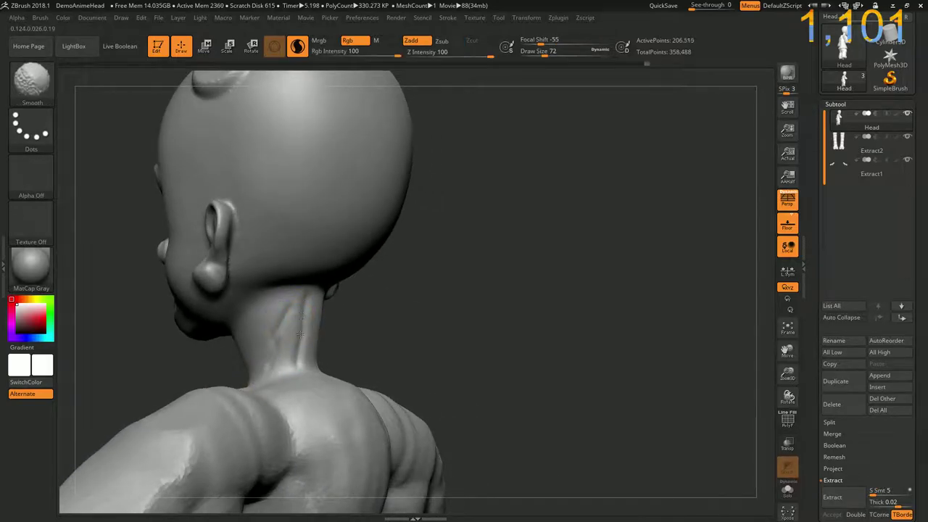
Carve a groove down the front of the throat, undo the last stroke, and smooth
{"action": "left_click_drag", "start_coordinate": [323, 352], "coordinate": [239, 362]}
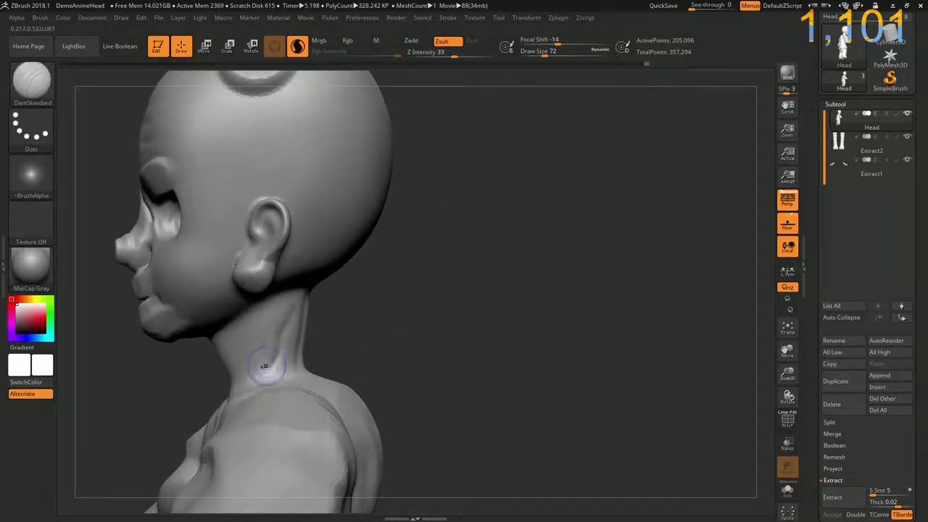
{"action": "left_click_drag", "start_coordinate": [188, 377], "coordinate": [252, 368]}
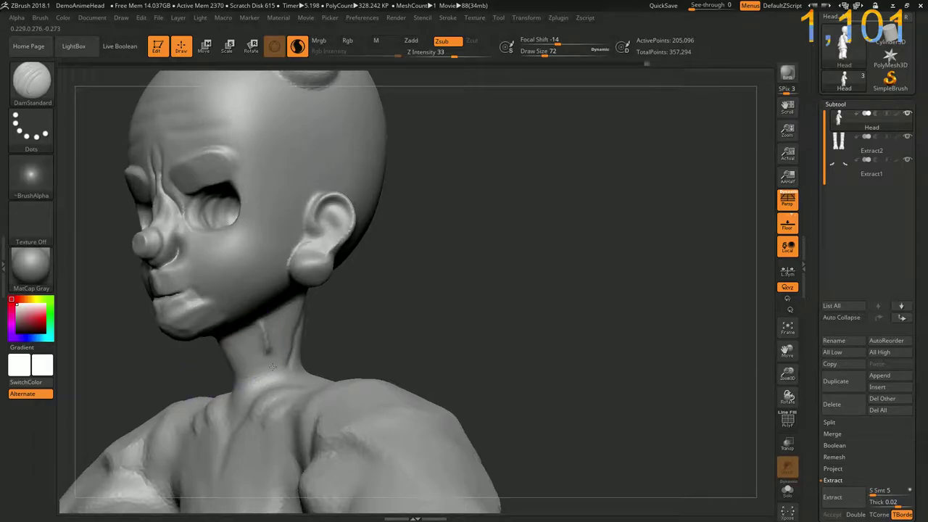
{"action": "mouse_move", "coordinate": [262, 325]}
{"action": "left_mouse_down"}
{"action": "mouse_move", "coordinate": [274, 373]}
{"action": "mouse_move", "coordinate": [272, 362]}
{"action": "left_mouse_up"}
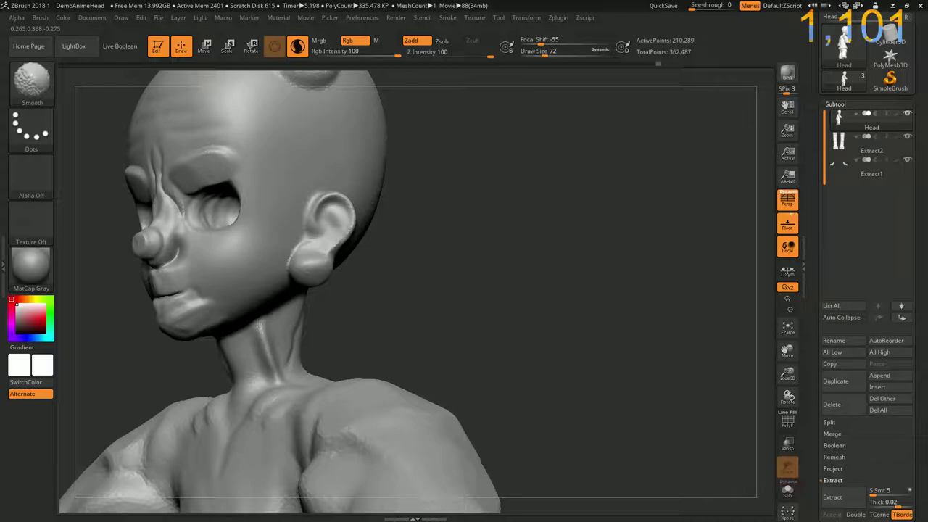
{"action": "mouse_move", "coordinate": [145, 359]}
{"action": "left_mouse_down"}
{"action": "mouse_move", "coordinate": [224, 357]}
{"action": "mouse_move", "coordinate": [221, 349]}
{"action": "left_mouse_up"}
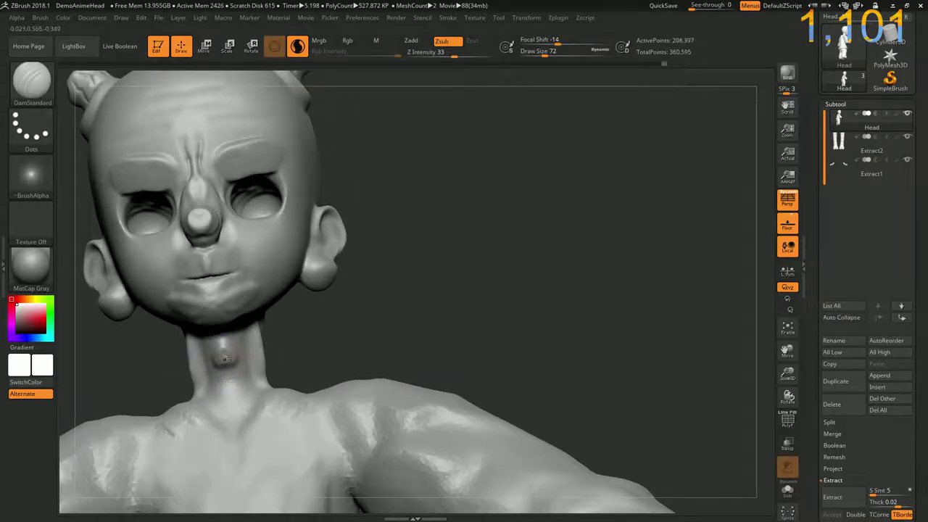
{"action": "key", "text": "ctrl+shift+z"}
{"action": "key", "text": "ctrl+shift+z"}
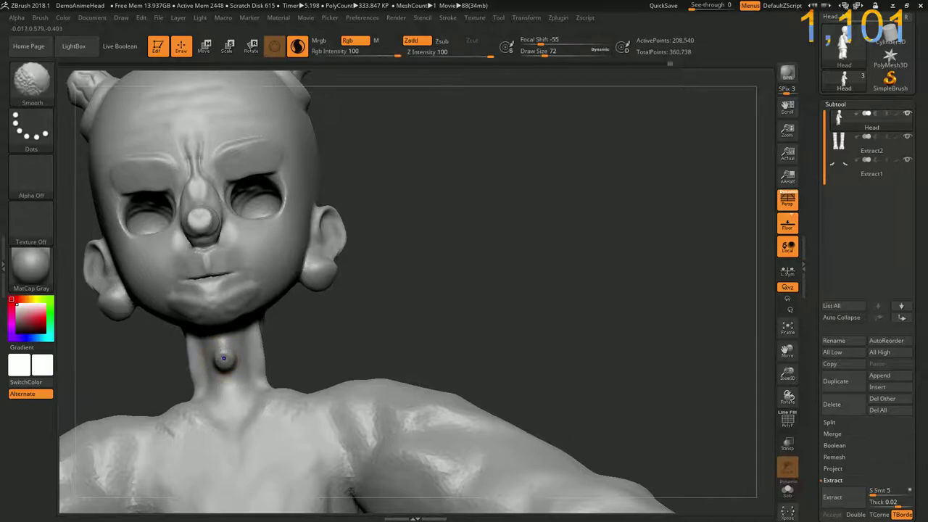
{"action": "key", "text": "ctrl+shift+z"}
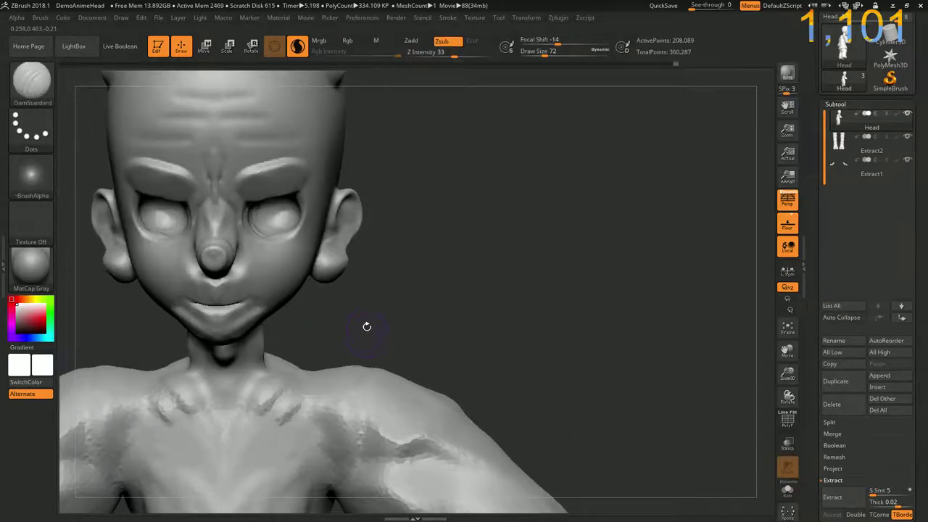
{"action": "left_click_drag", "start_coordinate": [357, 338], "coordinate": [300, 369]}
{"action": "mouse_move", "coordinate": [79, 338]}
{"action": "left_mouse_down"}
{"action": "mouse_move", "coordinate": [149, 300]}
{"action": "mouse_move", "coordinate": [159, 266]}
{"action": "mouse_move", "coordinate": [205, 244]}
{"action": "mouse_move", "coordinate": [248, 272]}
{"action": "mouse_move", "coordinate": [186, 249]}
{"action": "left_mouse_up"}
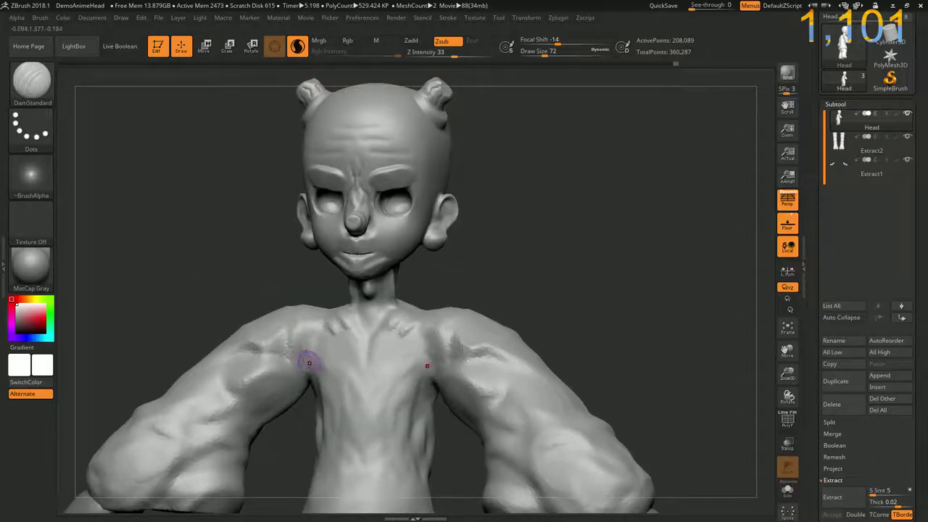
Turn to the back and raise a button bump on the upper spine
{"action": "mouse_move", "coordinate": [211, 287]}
{"action": "left_mouse_down"}
{"action": "mouse_move", "coordinate": [271, 329]}
{"action": "mouse_move", "coordinate": [289, 386]}
{"action": "left_mouse_up"}
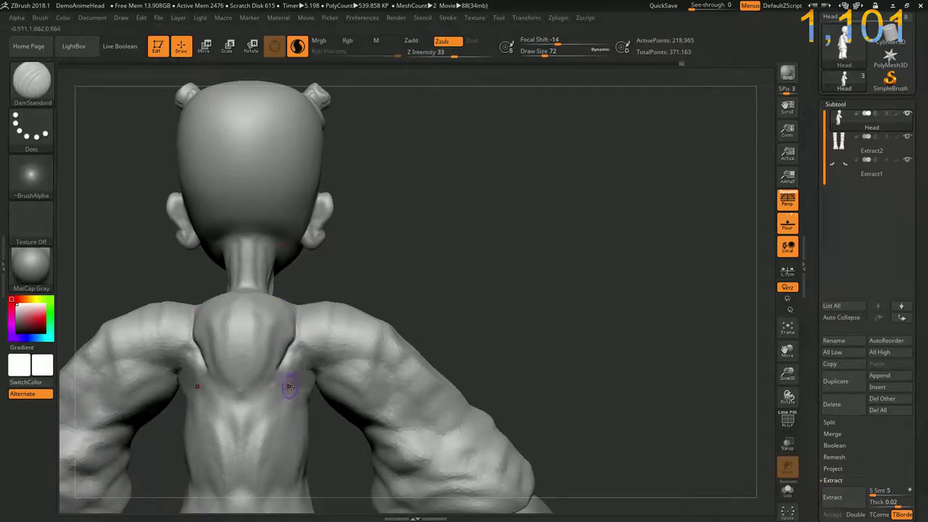
{"action": "mouse_move", "coordinate": [435, 218]}
{"action": "left_mouse_down"}
{"action": "mouse_move", "coordinate": [206, 234]}
{"action": "mouse_move", "coordinate": [271, 259]}
{"action": "left_mouse_up"}
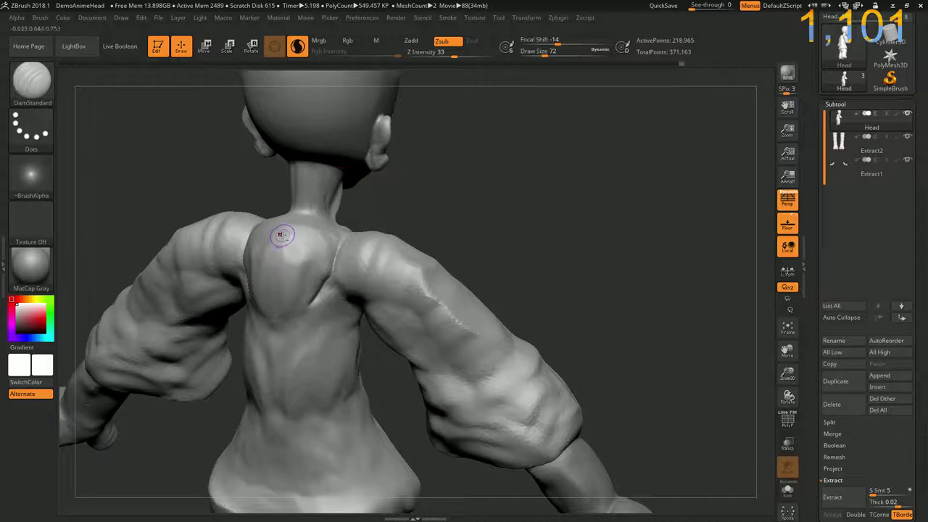
{"action": "key", "text": "shift"}
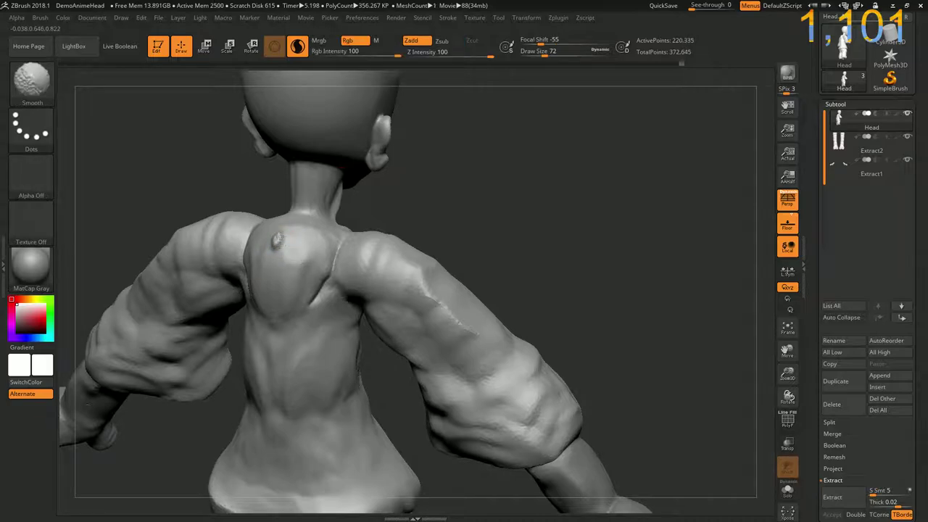
{"action": "right_click_drag", "start_coordinate": [265, 255], "coordinate": [276, 280]}
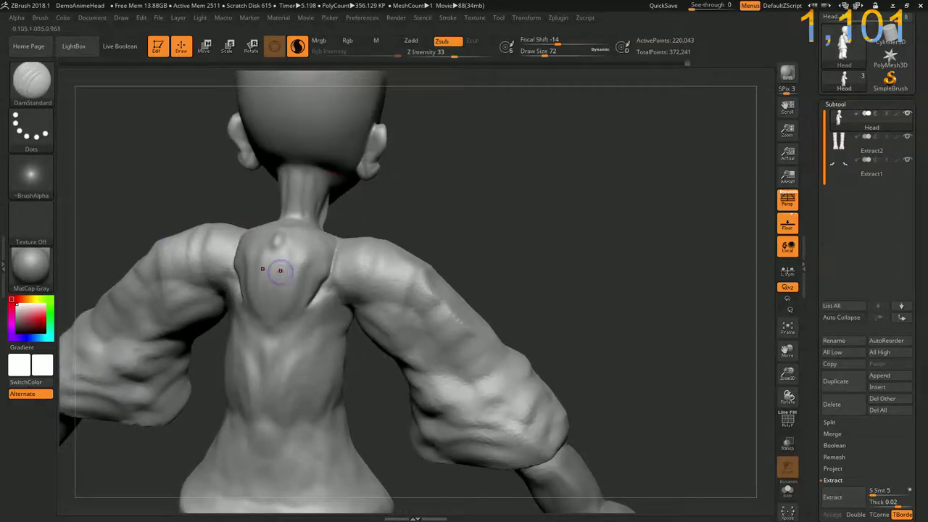
{"action": "left_click", "coordinate": [270, 274]}
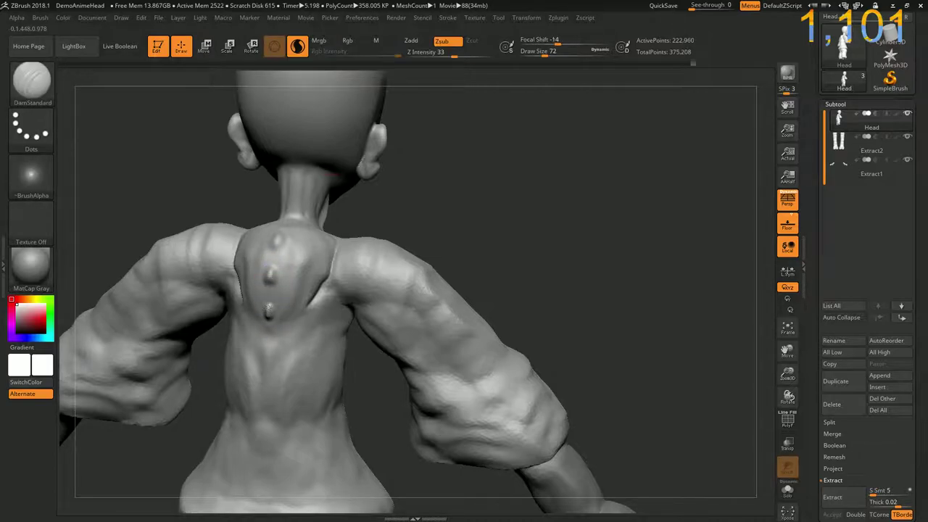
Add and round off four more buttons lower down the back
{"action": "key", "text": "shift"}
{"action": "left_click", "coordinate": [270, 319], "text": "shift"}
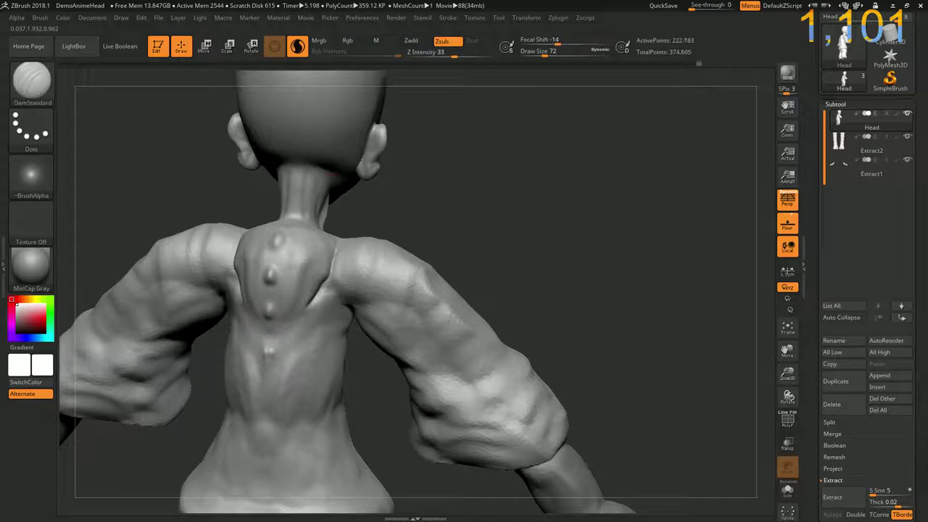
{"action": "left_click", "coordinate": [267, 356], "text": "shift"}
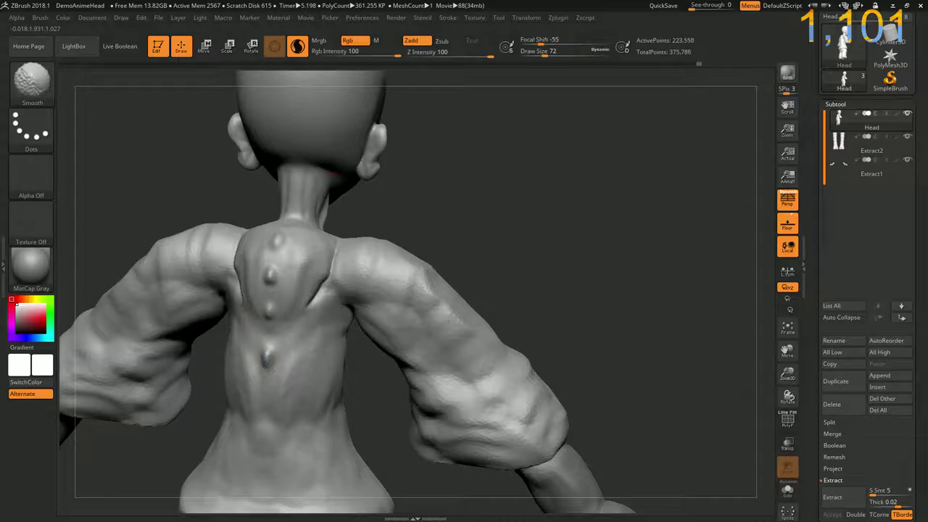
{"action": "left_click_drag", "start_coordinate": [208, 393], "coordinate": [261, 361]}
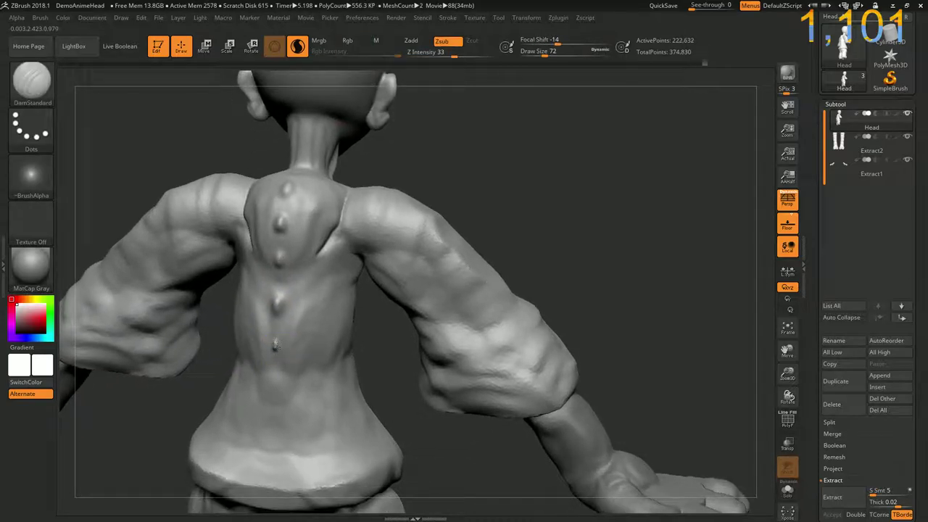
{"action": "left_click", "coordinate": [274, 342], "text": "shift"}
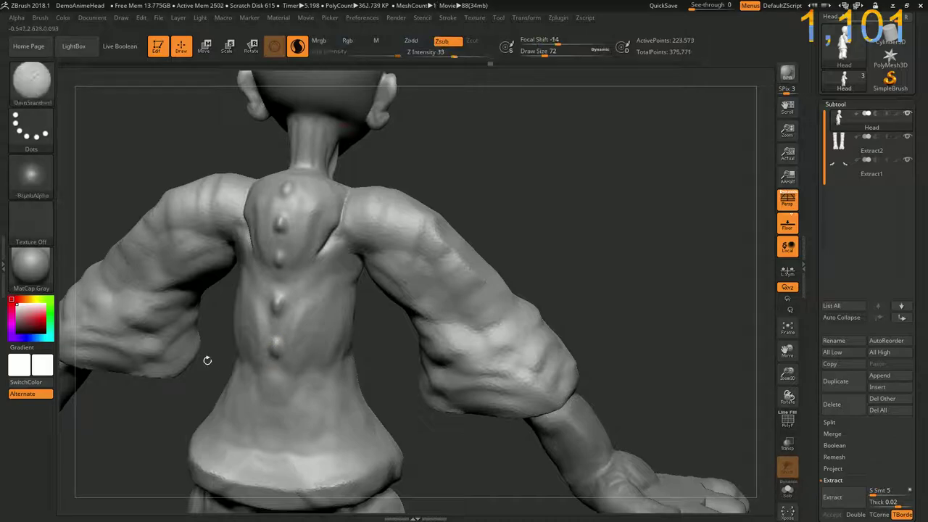
{"action": "left_click_drag", "start_coordinate": [205, 356], "coordinate": [282, 342]}
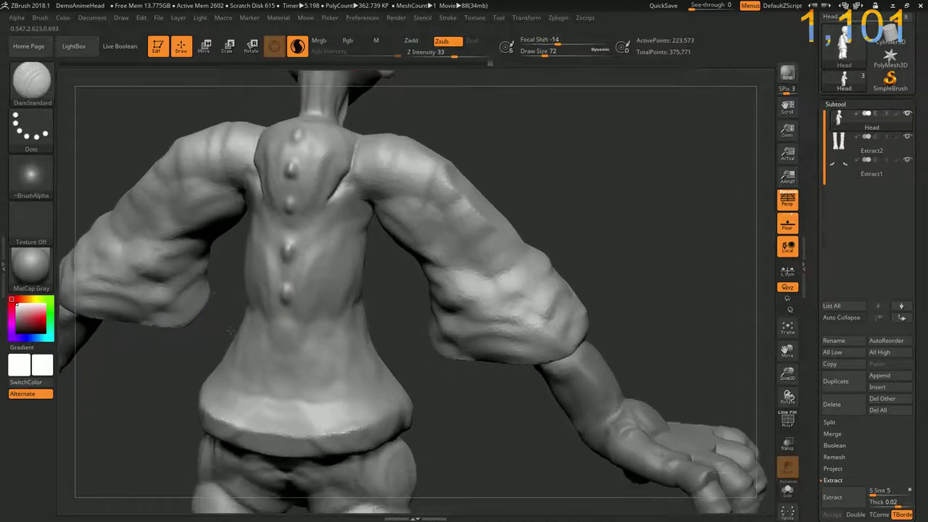
{"action": "left_click", "coordinate": [285, 345], "text": "shift"}
{"action": "left_click_drag", "start_coordinate": [218, 348], "coordinate": [325, 346]}
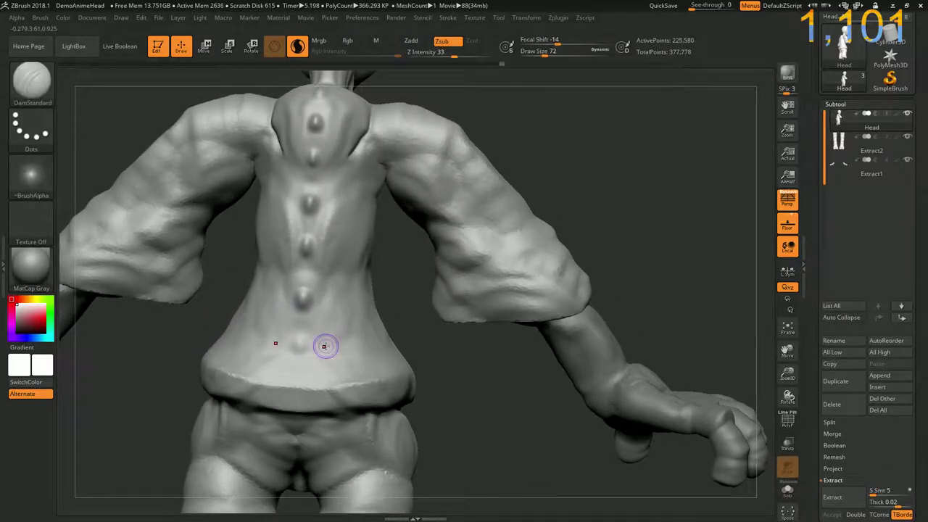
{"action": "left_click_drag", "start_coordinate": [408, 286], "coordinate": [455, 163]}
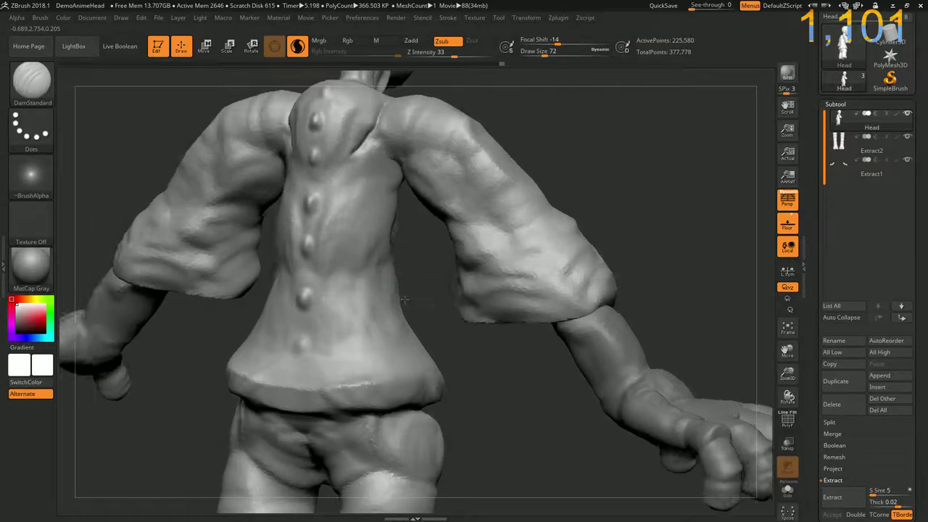
{"action": "key", "text": "ctrl"}
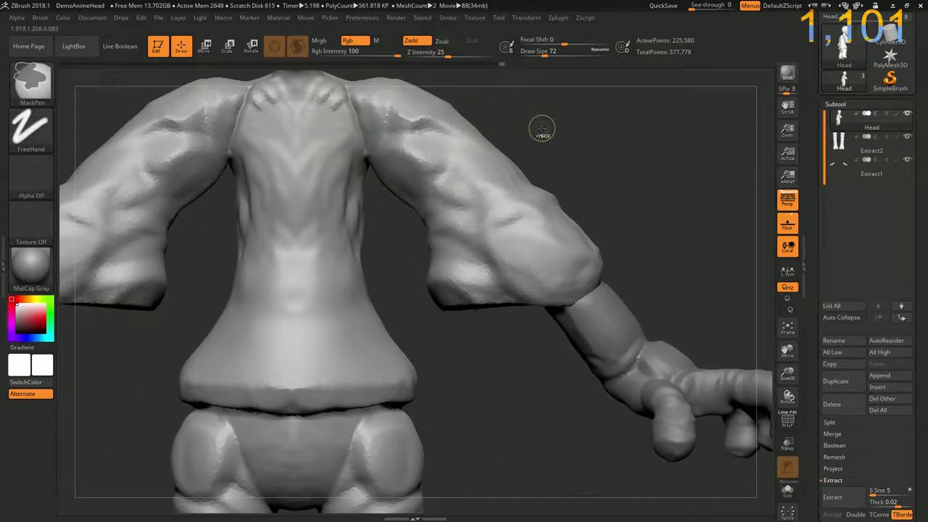
Carve mirrored diagonal fold grooves into the belly near the left pocket
{"action": "left_click_drag", "start_coordinate": [534, 129], "coordinate": [591, 266]}
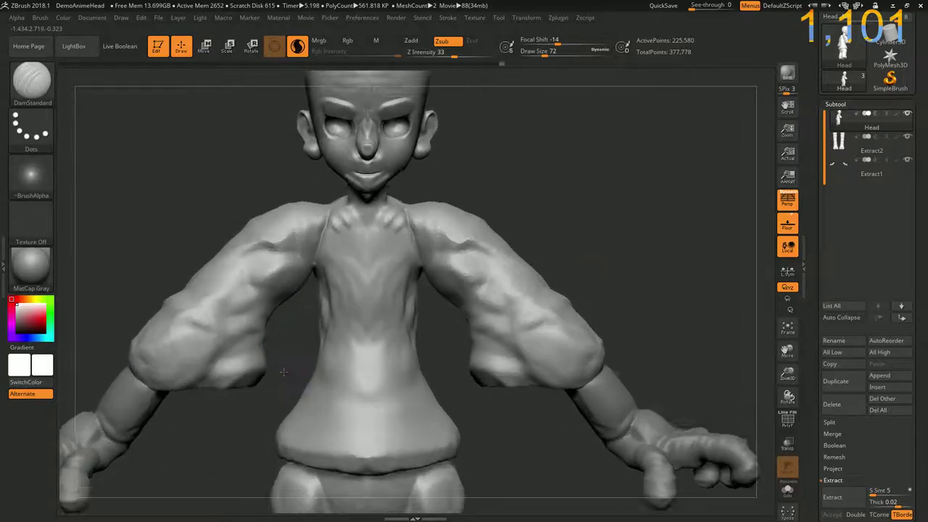
{"action": "mouse_move", "coordinate": [255, 413]}
{"action": "left_mouse_down"}
{"action": "mouse_move", "coordinate": [313, 415]}
{"action": "mouse_move", "coordinate": [305, 435]}
{"action": "left_mouse_up"}
{"action": "mouse_move", "coordinate": [270, 393]}
{"action": "left_mouse_down"}
{"action": "mouse_move", "coordinate": [312, 379]}
{"action": "mouse_move", "coordinate": [269, 432]}
{"action": "left_mouse_up"}
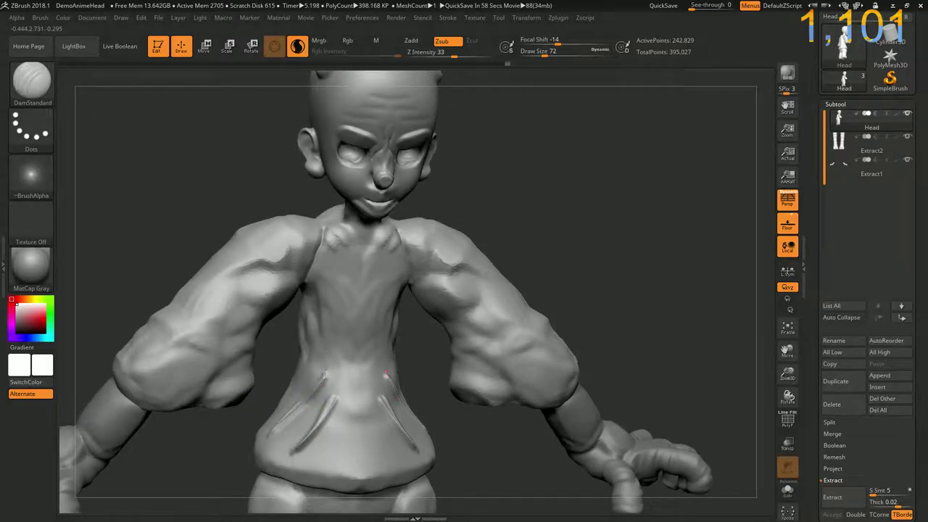
{"action": "left_click_drag", "start_coordinate": [323, 374], "coordinate": [271, 435]}
{"action": "mouse_move", "coordinate": [349, 383]}
{"action": "left_mouse_down"}
{"action": "mouse_move", "coordinate": [326, 454]}
{"action": "mouse_move", "coordinate": [332, 402]}
{"action": "left_mouse_up"}
{"action": "left_click_drag", "start_coordinate": [344, 366], "coordinate": [289, 436]}
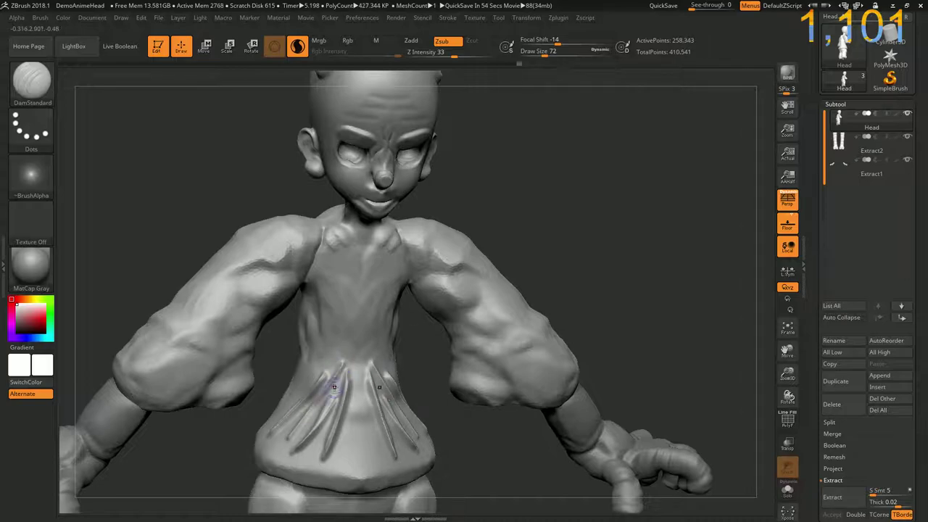
{"action": "left_click_drag", "start_coordinate": [325, 384], "coordinate": [283, 441]}
{"action": "left_click_drag", "start_coordinate": [311, 399], "coordinate": [290, 435]}
{"action": "mouse_move", "coordinate": [278, 380]}
{"action": "left_mouse_down"}
{"action": "mouse_move", "coordinate": [312, 391]}
{"action": "mouse_move", "coordinate": [261, 427]}
{"action": "left_mouse_up"}
Carve vertical fold grooves along the back hem
{"action": "mouse_move", "coordinate": [138, 277]}
{"action": "left_mouse_down"}
{"action": "mouse_move", "coordinate": [145, 310]}
{"action": "mouse_move", "coordinate": [168, 201]}
{"action": "mouse_move", "coordinate": [367, 360]}
{"action": "mouse_move", "coordinate": [371, 350]}
{"action": "mouse_move", "coordinate": [377, 404]}
{"action": "left_mouse_up"}
{"action": "left_click_drag", "start_coordinate": [362, 341], "coordinate": [382, 411]}
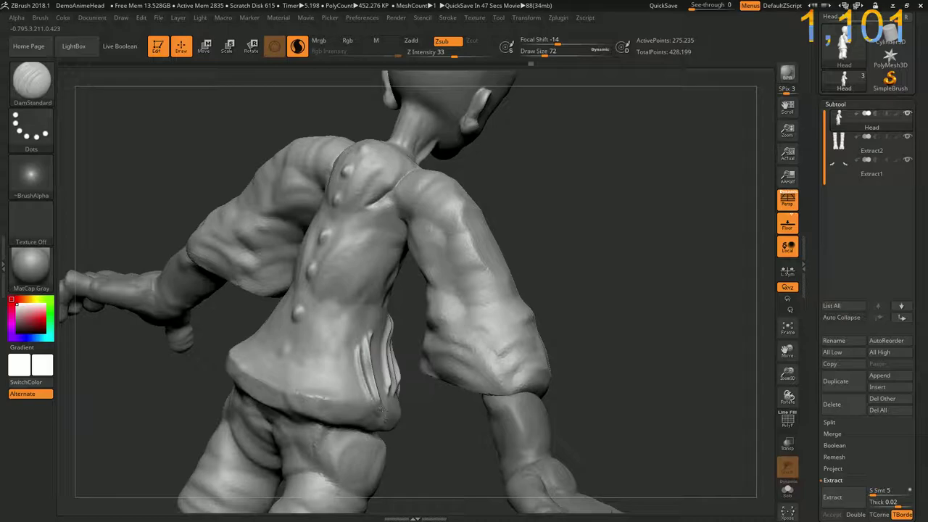
{"action": "left_click_drag", "start_coordinate": [347, 341], "coordinate": [366, 401]}
{"action": "mouse_move", "coordinate": [338, 351]}
{"action": "left_mouse_down"}
{"action": "mouse_move", "coordinate": [342, 398]}
{"action": "mouse_move", "coordinate": [323, 395]}
{"action": "left_mouse_up"}
{"action": "mouse_move", "coordinate": [310, 348]}
{"action": "left_mouse_down"}
{"action": "mouse_move", "coordinate": [309, 391]}
{"action": "mouse_move", "coordinate": [293, 397]}
{"action": "left_mouse_up"}
{"action": "mouse_move", "coordinate": [263, 335]}
{"action": "left_mouse_down"}
{"action": "mouse_move", "coordinate": [266, 380]}
{"action": "mouse_move", "coordinate": [279, 388]}
{"action": "mouse_move", "coordinate": [255, 381]}
{"action": "mouse_move", "coordinate": [334, 359]}
{"action": "mouse_move", "coordinate": [266, 317]}
{"action": "left_mouse_up"}
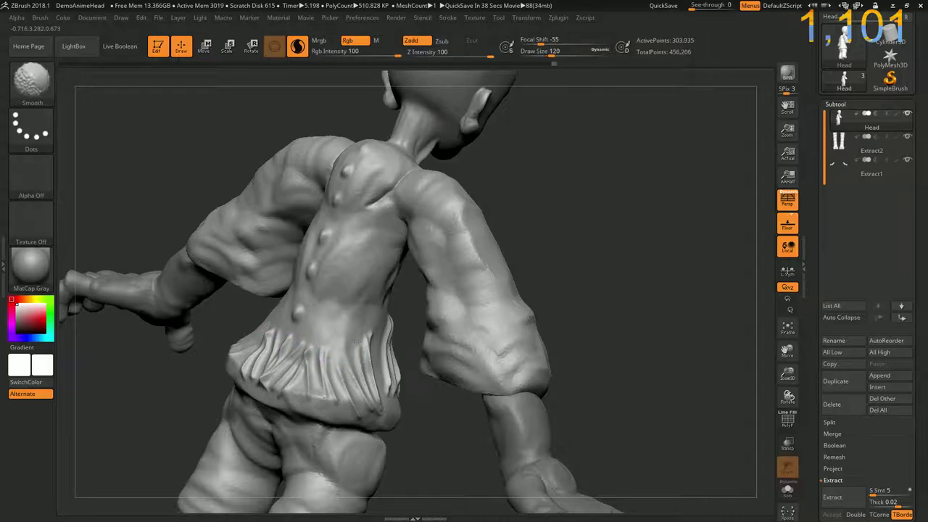
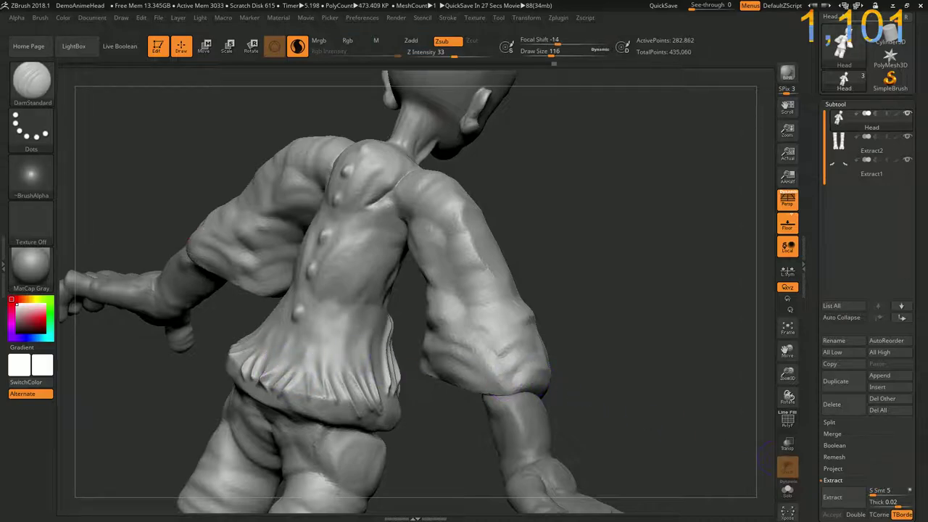
Carve a crease into the shirt belly, Shift-smooth the fold ridges, then snap to a straight front view
{"action": "left_click_drag", "start_coordinate": [551, 348], "coordinate": [588, 339]}
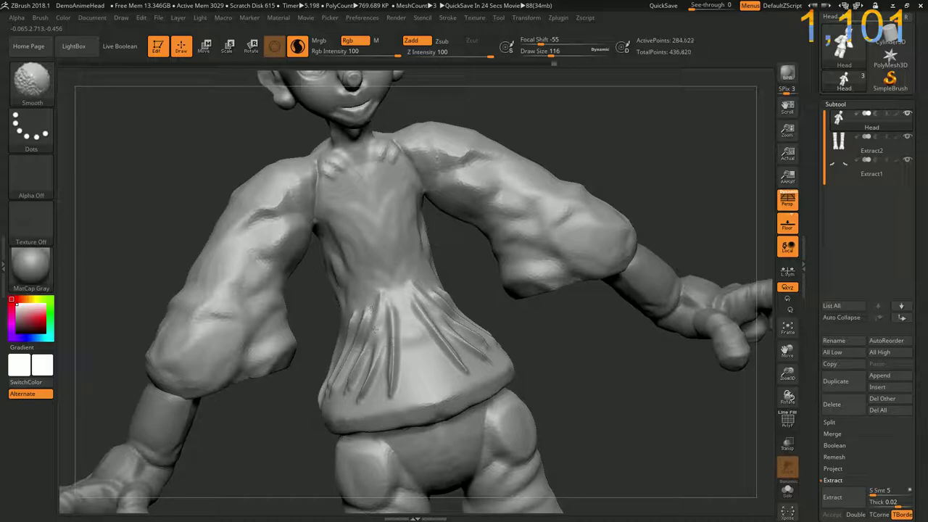
{"action": "left_click_drag", "start_coordinate": [400, 350], "coordinate": [406, 310]}
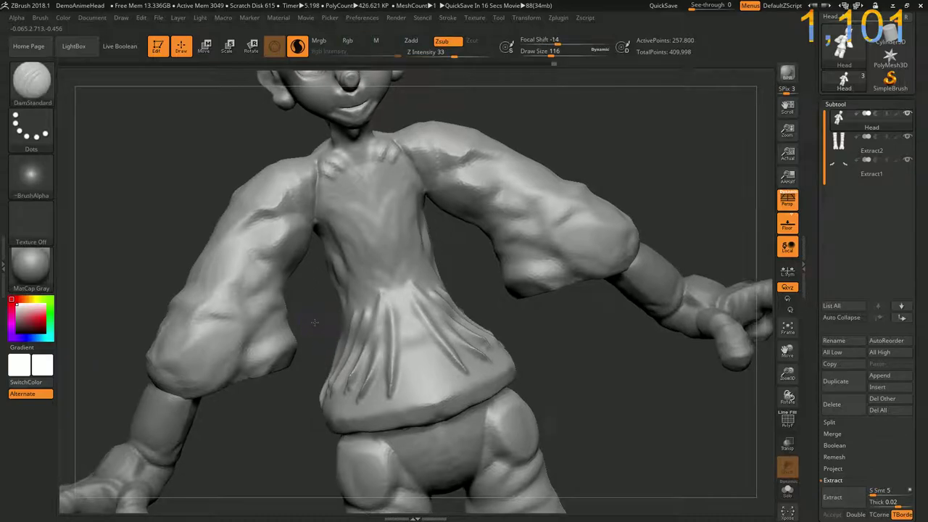
{"action": "right_click_drag", "start_coordinate": [327, 360], "coordinate": [447, 343]}
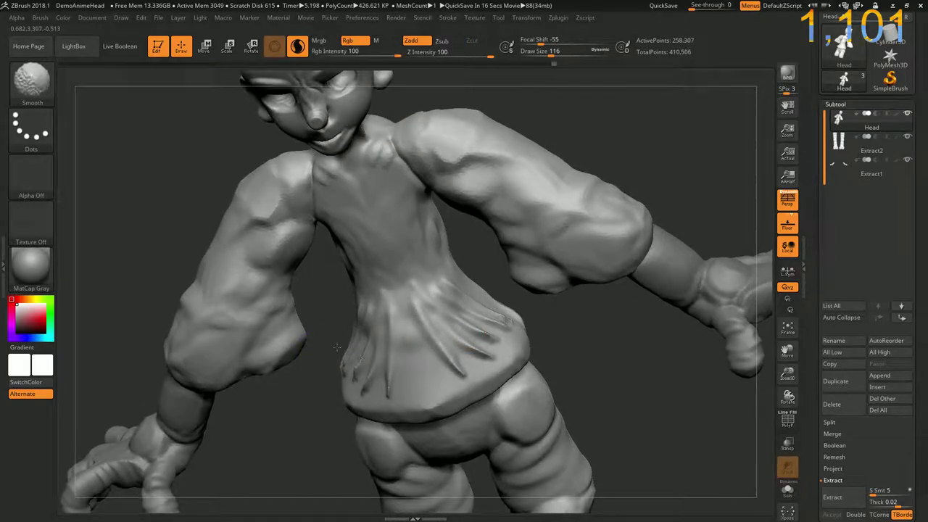
{"action": "left_click_drag", "start_coordinate": [466, 306], "coordinate": [453, 319]}
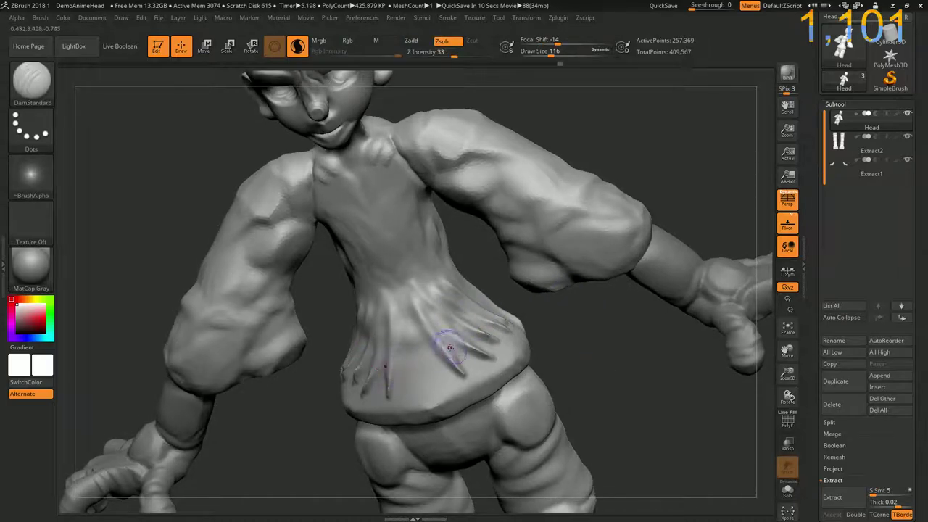
{"action": "key", "text": "shift"}
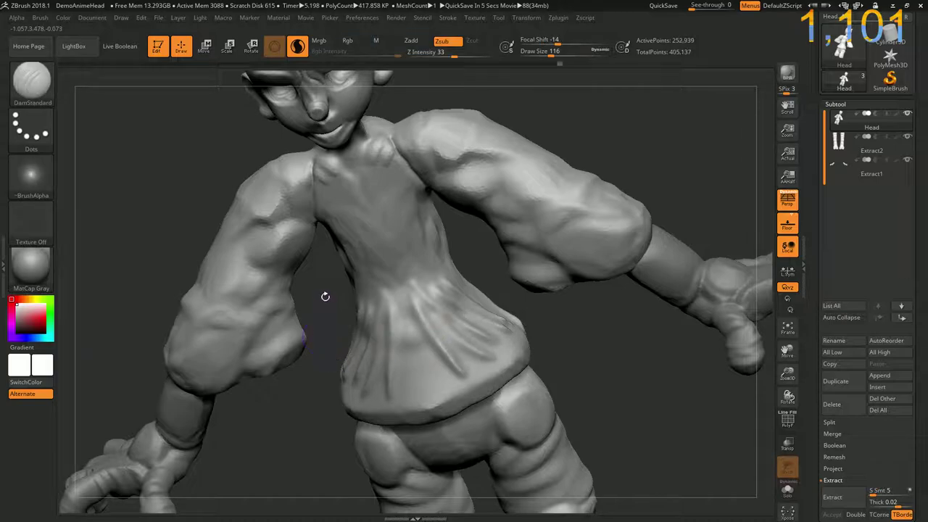
{"action": "left_click_drag", "start_coordinate": [321, 296], "coordinate": [307, 272], "text": "shift"}
{"action": "mouse_move", "coordinate": [277, 425]}
{"action": "left_mouse_down", "text": "shift"}
{"action": "mouse_move", "coordinate": [317, 394]}
{"action": "mouse_move", "coordinate": [232, 245]}
{"action": "left_mouse_up", "text": "shift"}
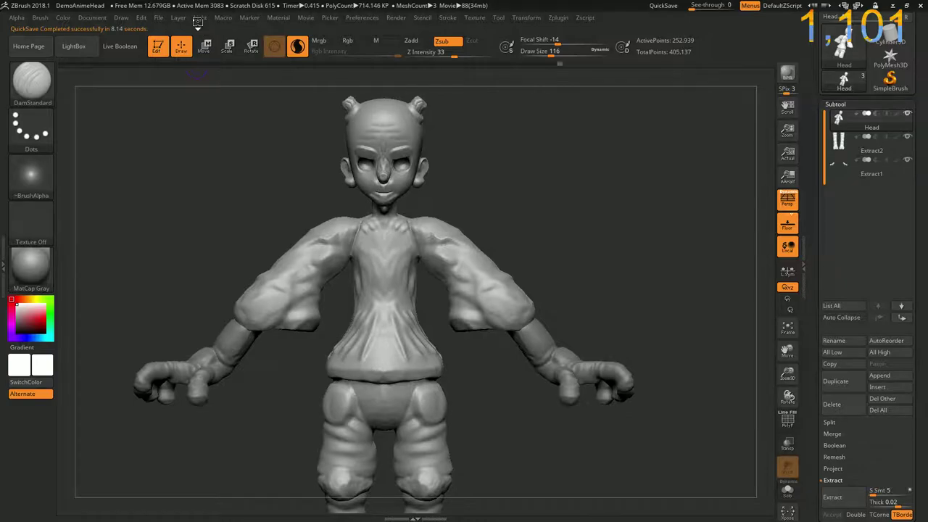
In Light > LightCap, add two new lights, each with Falloff set to 0
{"action": "left_click", "coordinate": [199, 19]}
{"action": "left_click", "coordinate": [225, 170]}
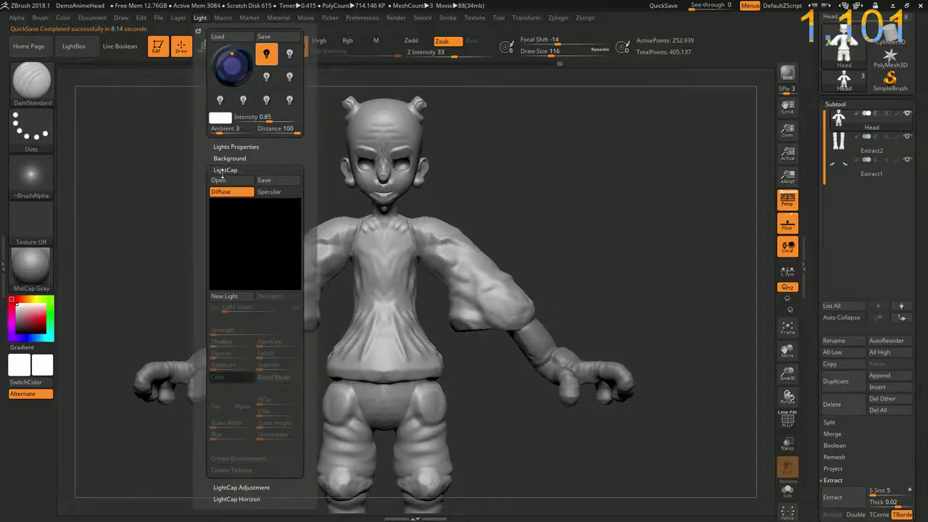
{"action": "left_click", "coordinate": [230, 297]}
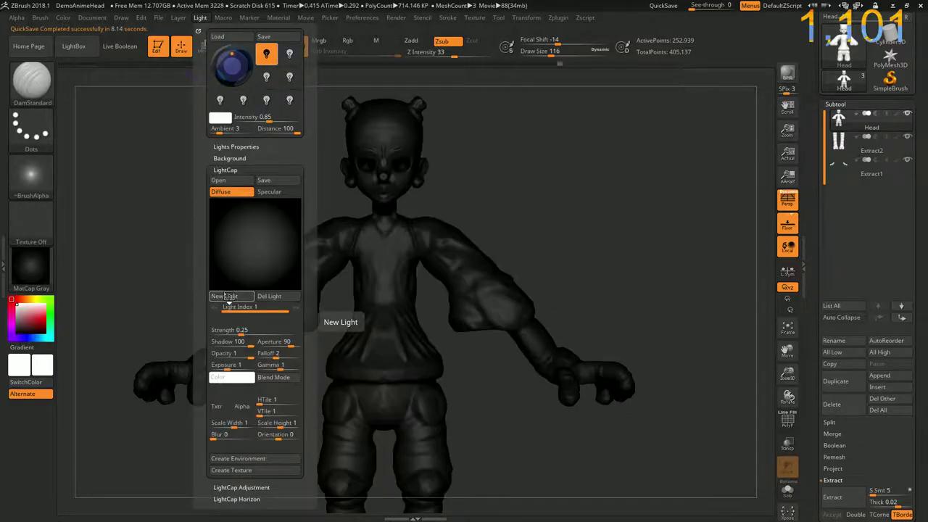
{"action": "left_click_drag", "start_coordinate": [285, 353], "coordinate": [266, 355]}
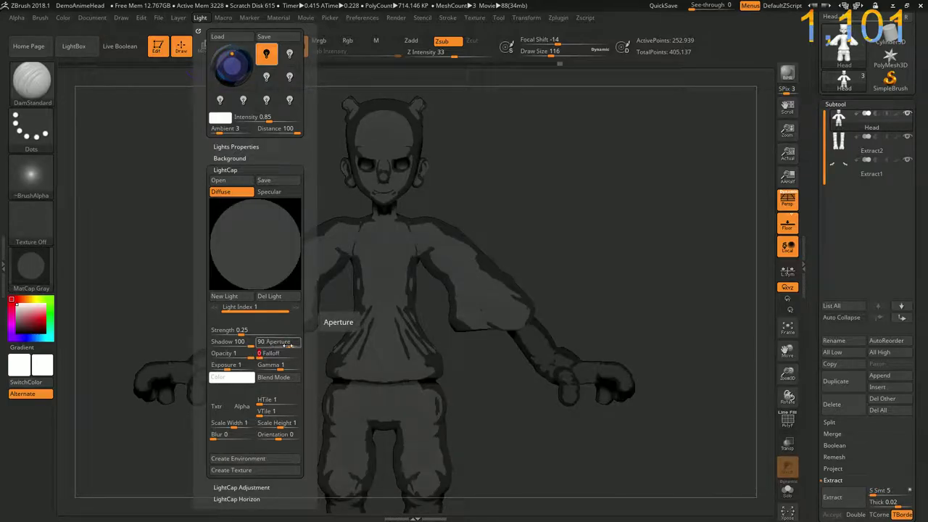
{"action": "left_click", "coordinate": [224, 296]}
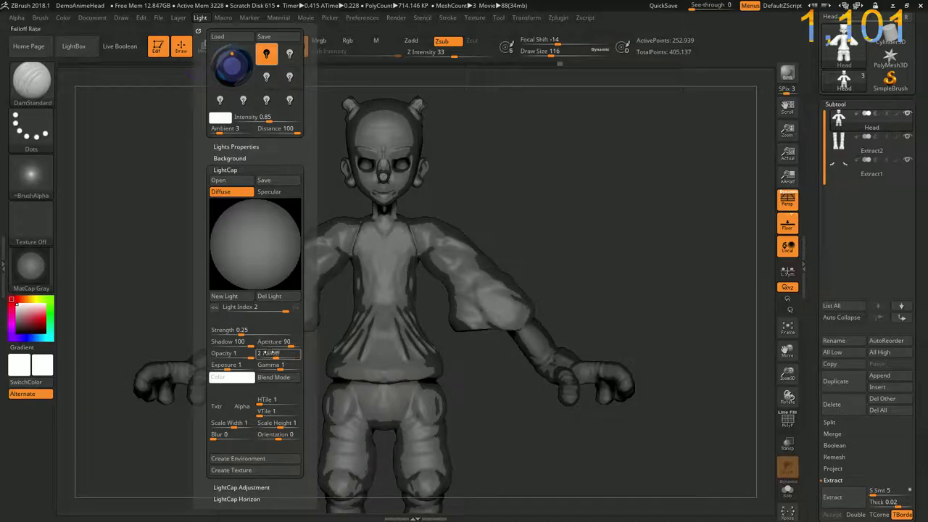
{"action": "mouse_move", "coordinate": [279, 353]}
{"action": "left_mouse_down"}
{"action": "mouse_move", "coordinate": [259, 356]}
{"action": "mouse_move", "coordinate": [284, 346]}
{"action": "left_mouse_up"}
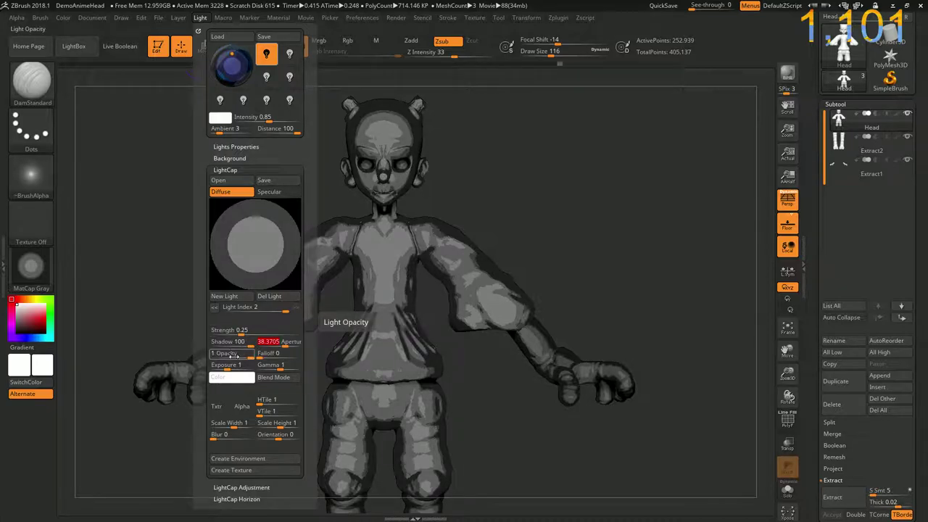
Add a third LightCap light with Falloff 0 and a narrowed aperture
{"action": "left_click", "coordinate": [225, 307]}
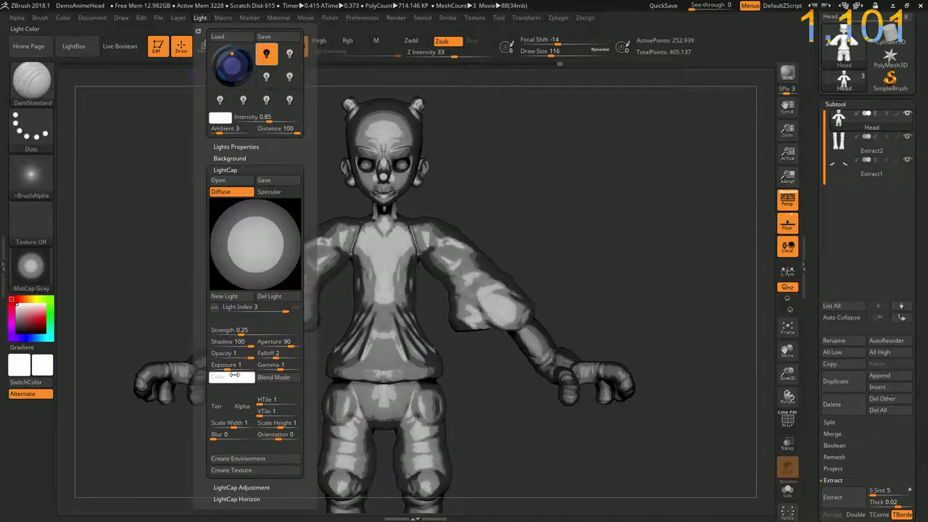
{"action": "type", "text": "0"}
{"action": "key", "text": "Return"}
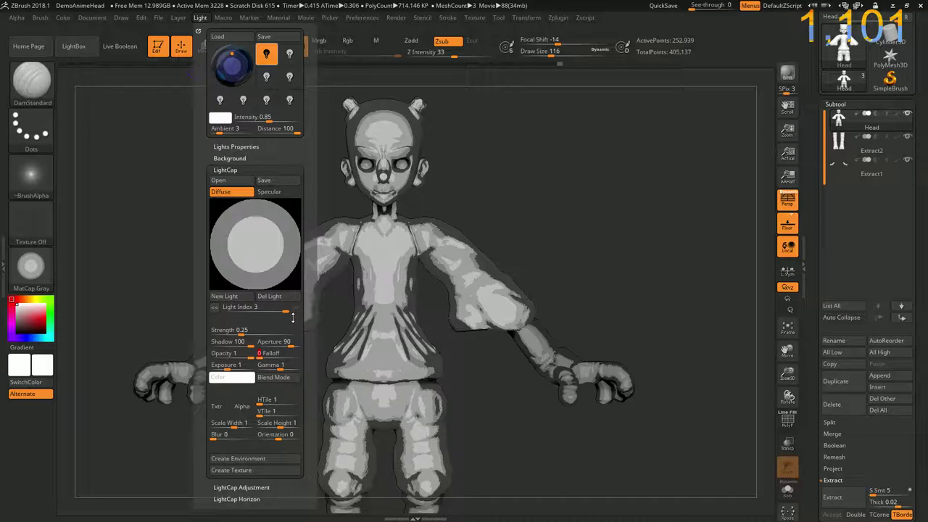
{"action": "left_click_drag", "start_coordinate": [281, 343], "coordinate": [281, 344]}
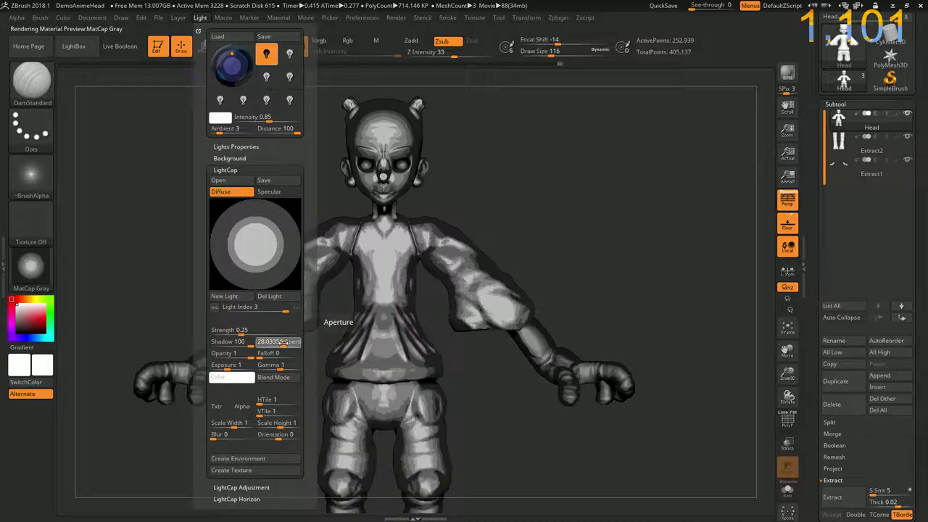
{"action": "left_click_drag", "start_coordinate": [281, 344], "coordinate": [278, 343]}
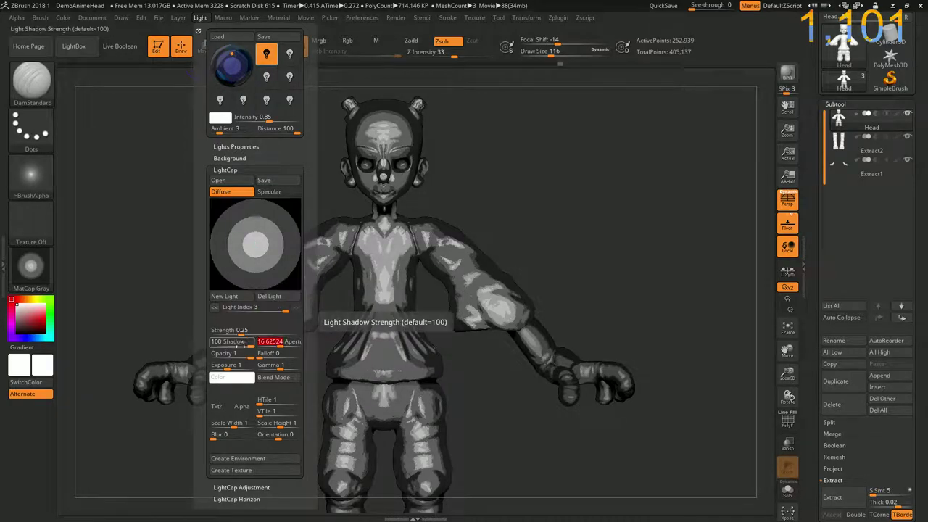
Tint the third light yellow, raise strength to about 0.075, move it upper left, aperture about 55
{"action": "left_click", "coordinate": [229, 377]}
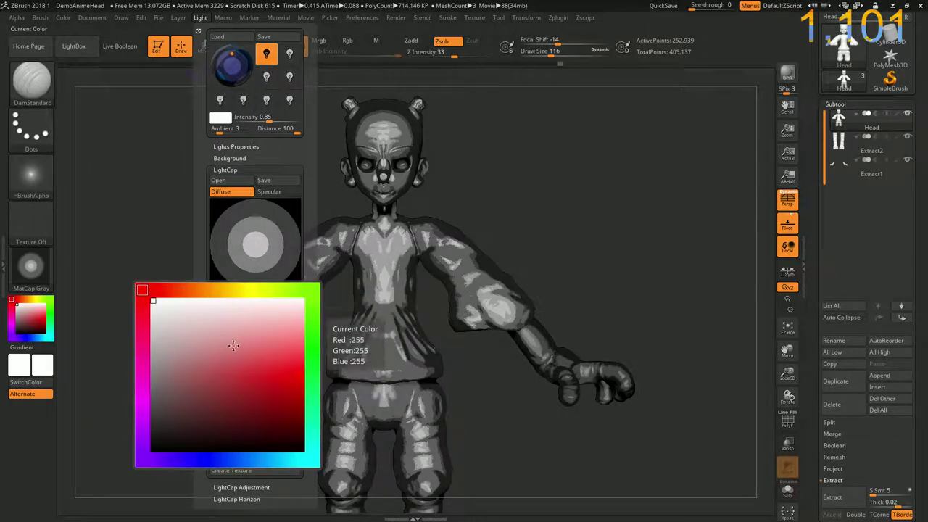
{"action": "left_click", "coordinate": [250, 290]}
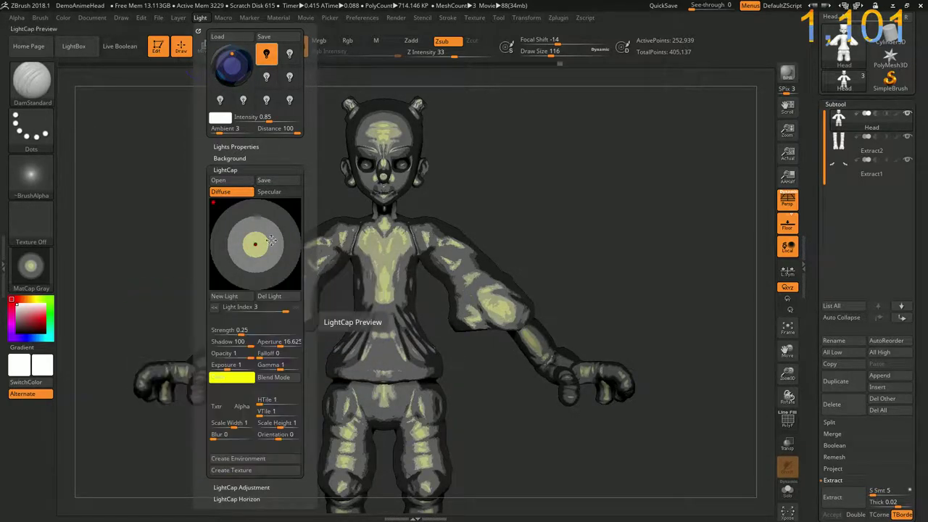
{"action": "left_click_drag", "start_coordinate": [243, 333], "coordinate": [255, 331]}
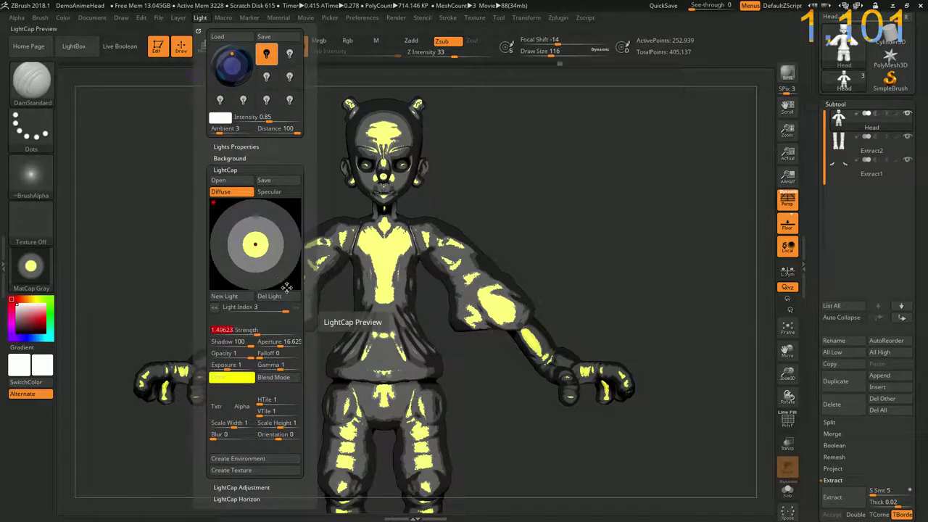
{"action": "left_click", "coordinate": [274, 268]}
{"action": "left_click_drag", "start_coordinate": [274, 269], "coordinate": [244, 229]}
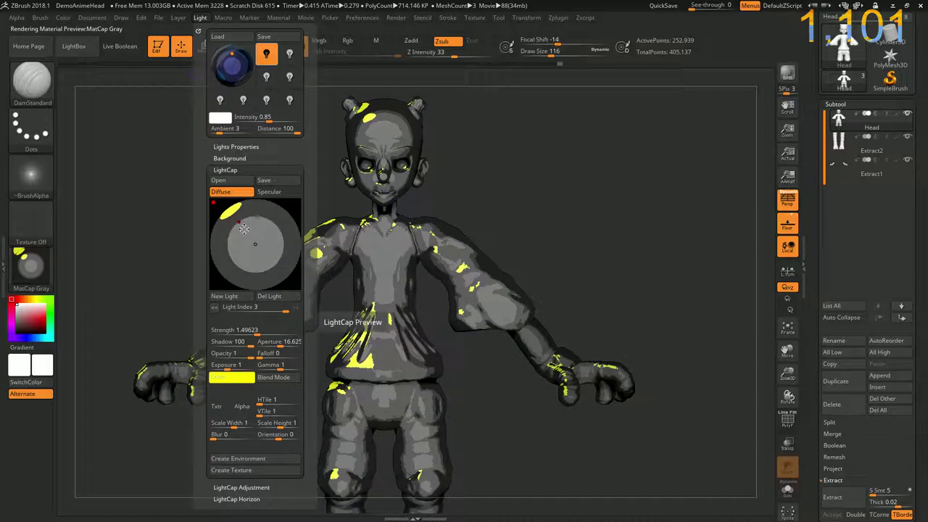
{"action": "mouse_move", "coordinate": [263, 342]}
{"action": "left_mouse_down"}
{"action": "mouse_move", "coordinate": [290, 344]}
{"action": "mouse_move", "coordinate": [237, 330]}
{"action": "left_mouse_up"}
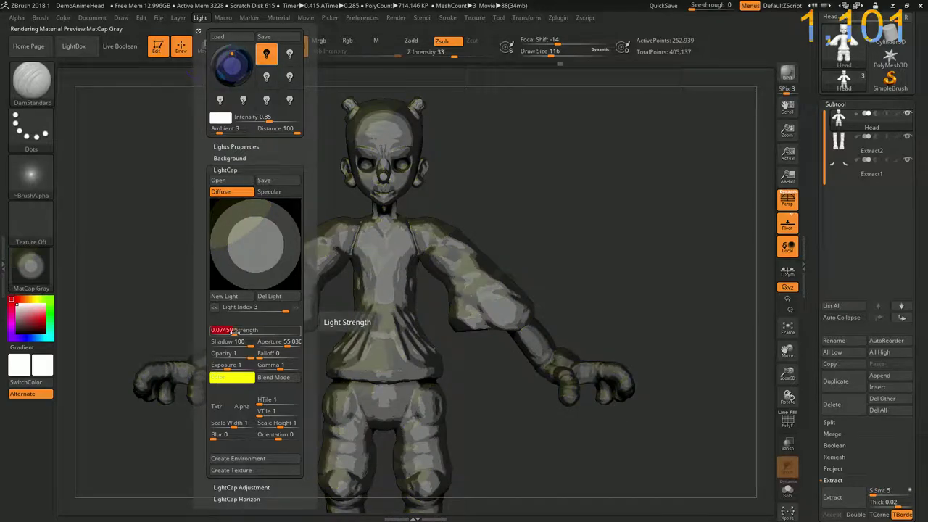
Add a fourth LightCap light tinted blue with Falloff 0, and reposition it on the sphere
{"action": "left_click", "coordinate": [224, 296]}
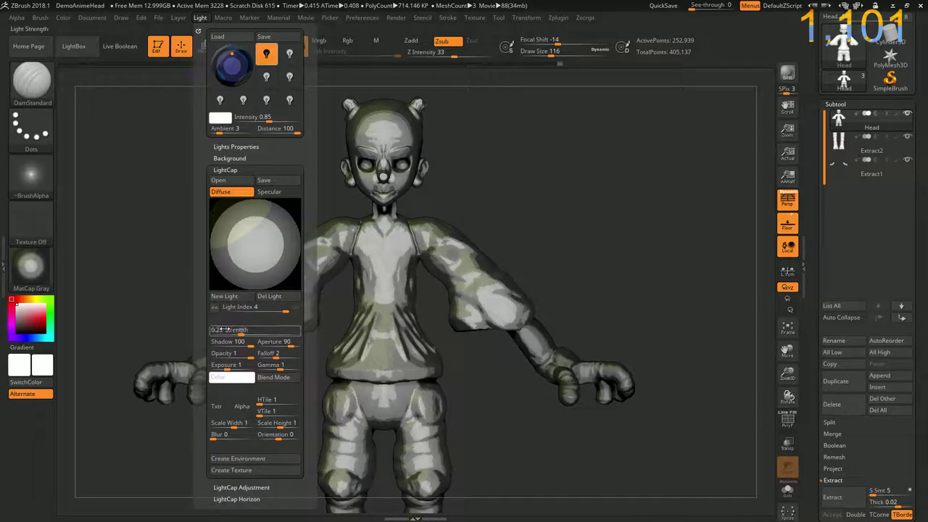
{"action": "left_click_drag", "start_coordinate": [230, 377], "coordinate": [213, 459]}
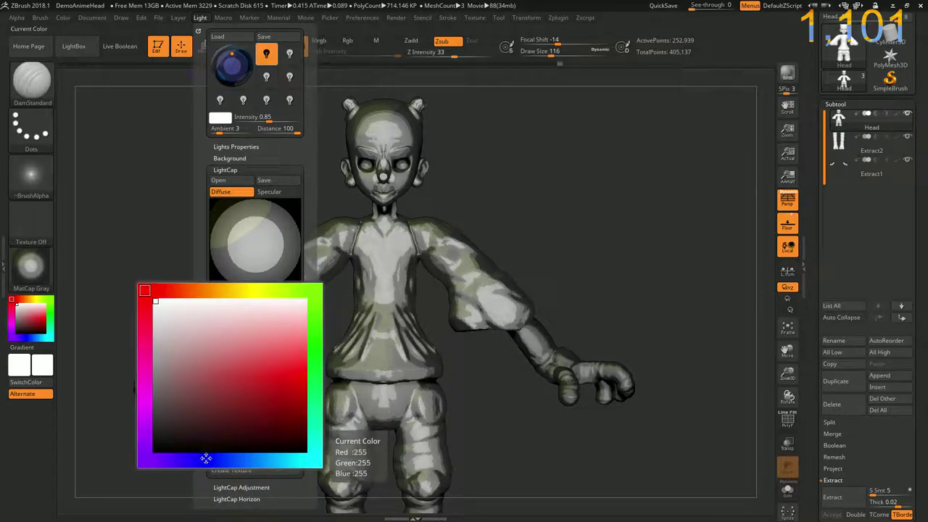
{"action": "left_click_drag", "start_coordinate": [272, 355], "coordinate": [256, 355]}
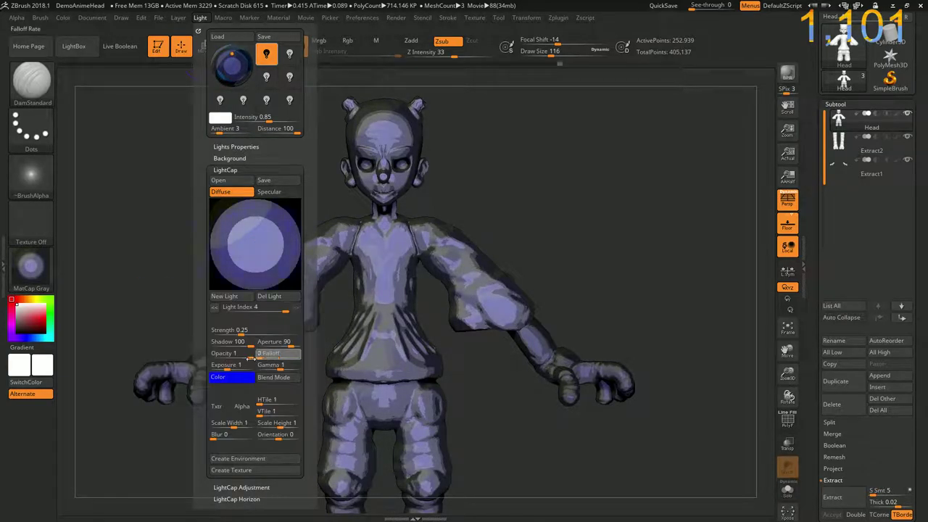
{"action": "left_click", "coordinate": [298, 289]}
{"action": "left_click_drag", "start_coordinate": [291, 276], "coordinate": [274, 266]}
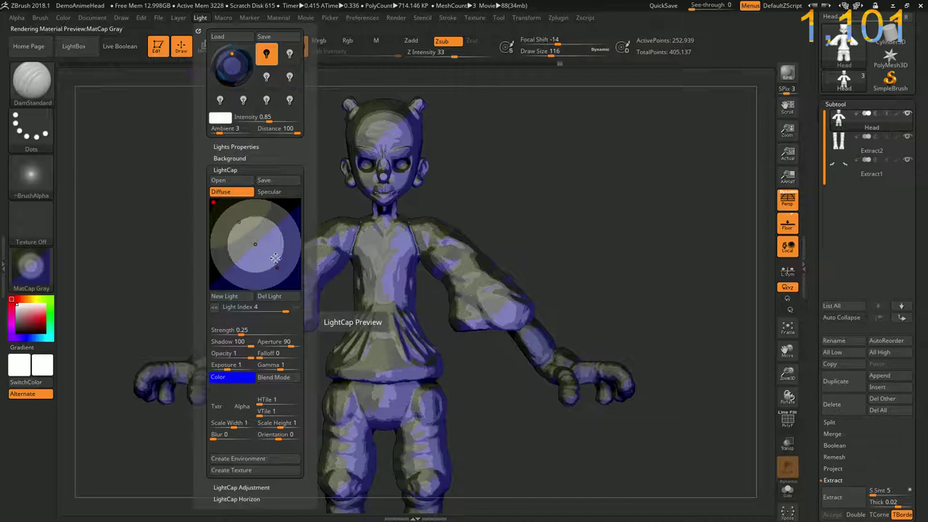
Zoom onto the head, add a white light with Falloff 0 and adjusted aperture, then record a turntable
{"action": "mouse_move", "coordinate": [456, 155]}
{"action": "right_mouse_down", "text": "ctrl"}
{"action": "mouse_move", "coordinate": [472, 179]}
{"action": "mouse_move", "coordinate": [614, 263]}
{"action": "mouse_move", "coordinate": [256, 66]}
{"action": "right_mouse_up", "text": "ctrl"}
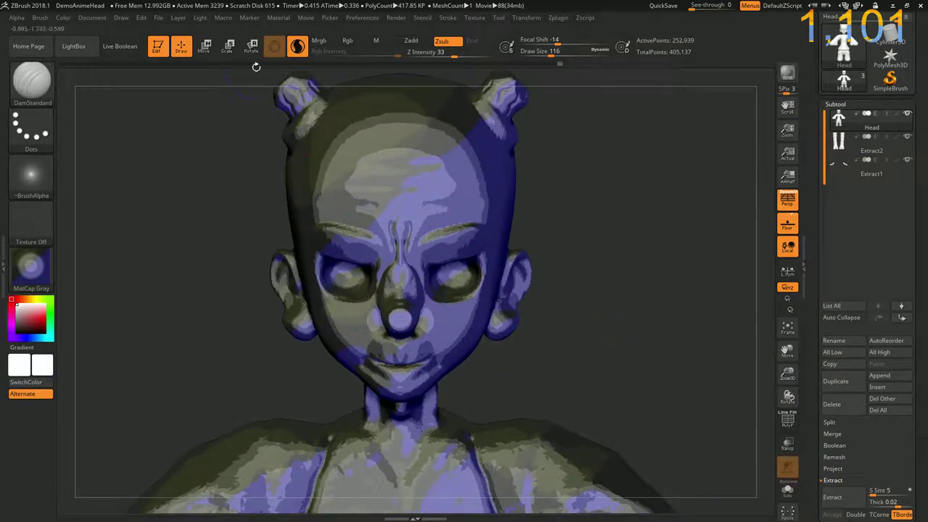
{"action": "left_click", "coordinate": [194, 21]}
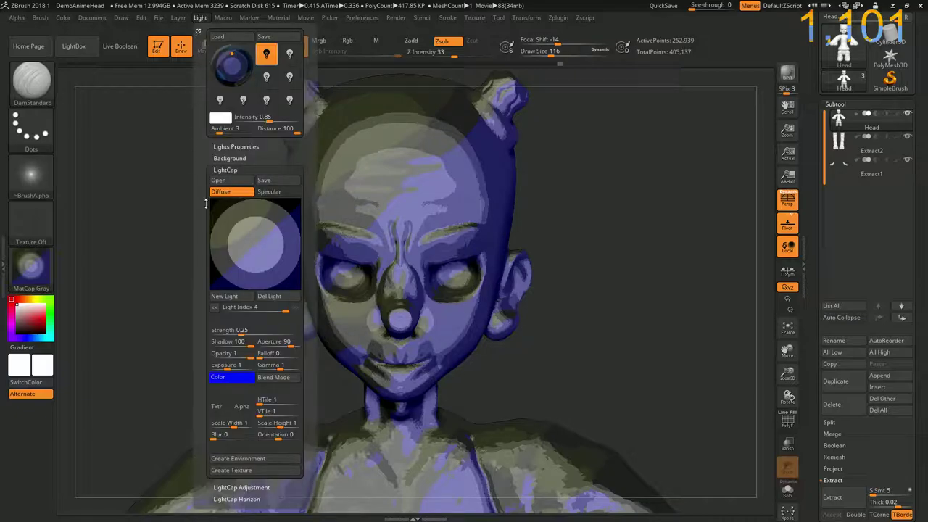
{"action": "left_click", "coordinate": [224, 296]}
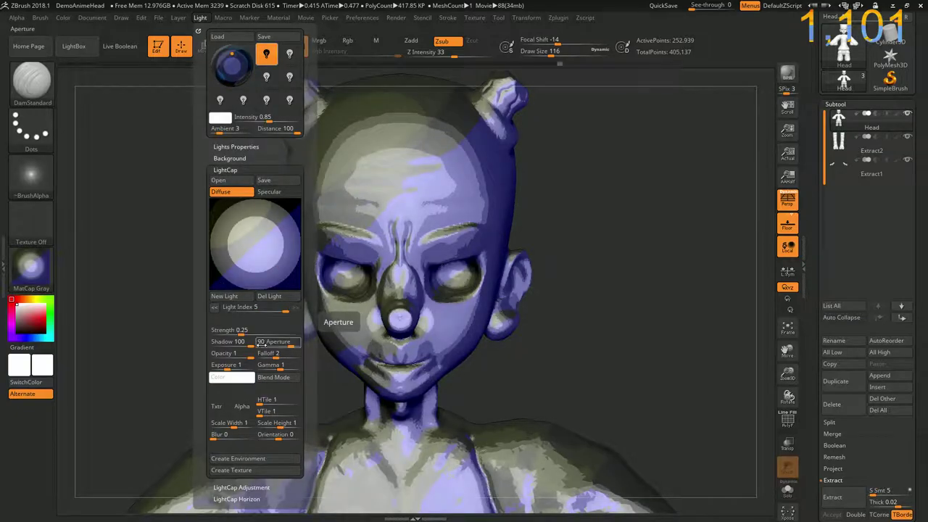
{"action": "mouse_move", "coordinate": [261, 345]}
{"action": "left_mouse_down"}
{"action": "mouse_move", "coordinate": [295, 345]}
{"action": "mouse_move", "coordinate": [253, 330]}
{"action": "mouse_move", "coordinate": [278, 343]}
{"action": "left_mouse_up"}
{"action": "left_click", "coordinate": [276, 346]}
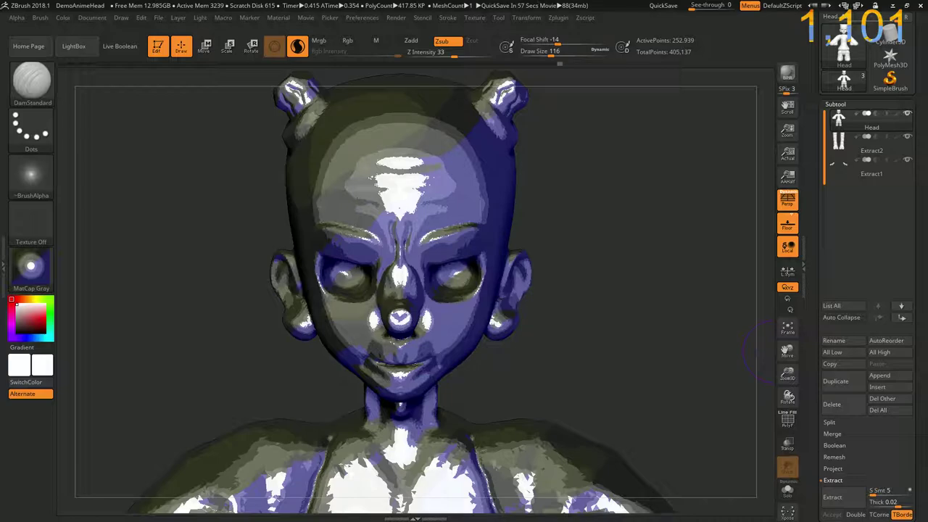
{"action": "left_click_drag", "start_coordinate": [625, 301], "coordinate": [625, 306]}
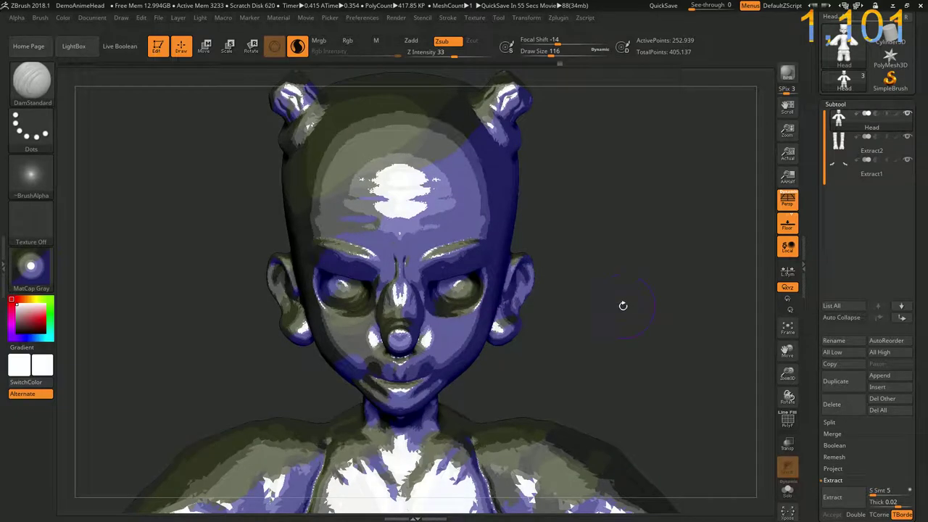
{"action": "key", "text": "t"}
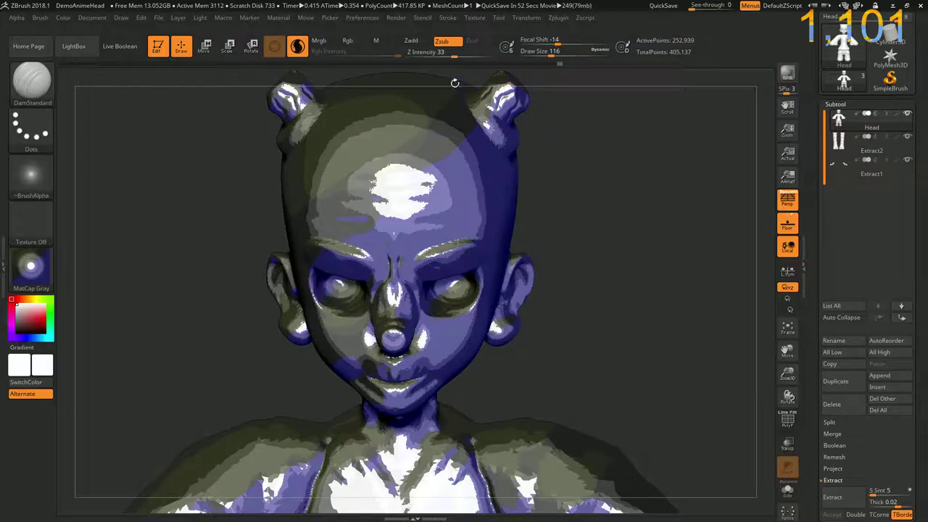
QuickSave the project, then in Render > BPR Filters set filter 8 (Red) mask to 1
{"action": "left_click", "coordinate": [278, 19]}
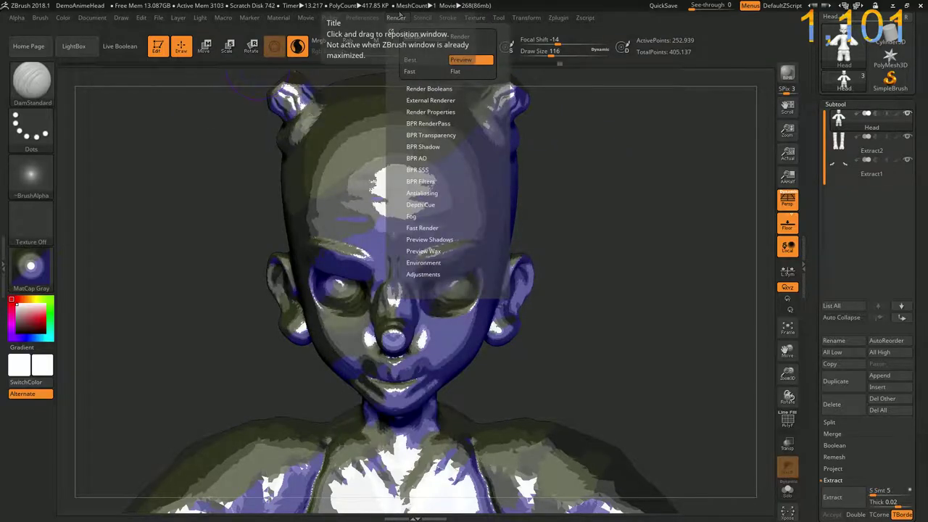
{"action": "left_click", "coordinate": [655, 5]}
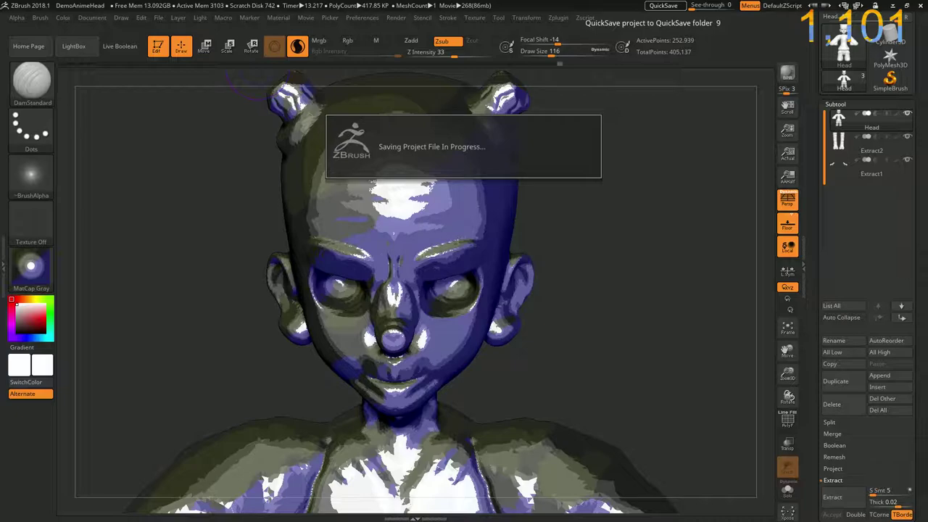
{"action": "left_click", "coordinate": [391, 19]}
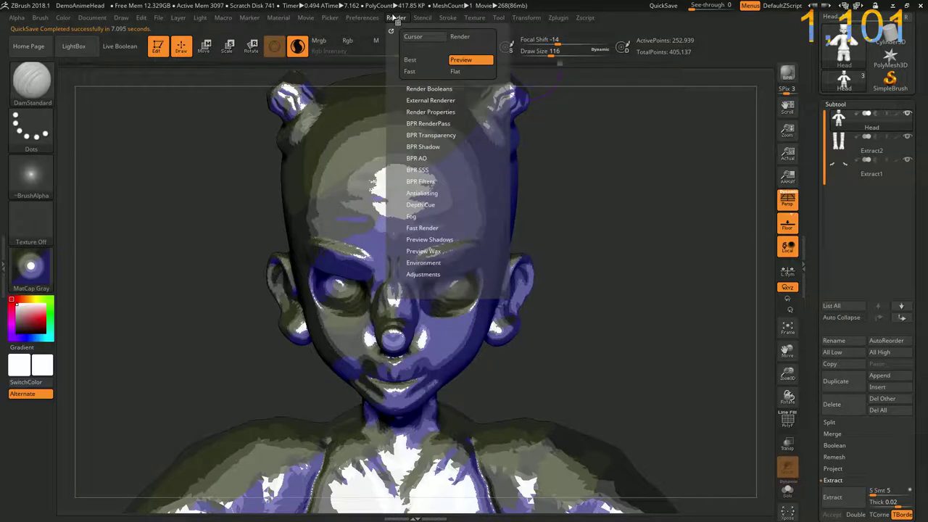
{"action": "left_click", "coordinate": [420, 181]}
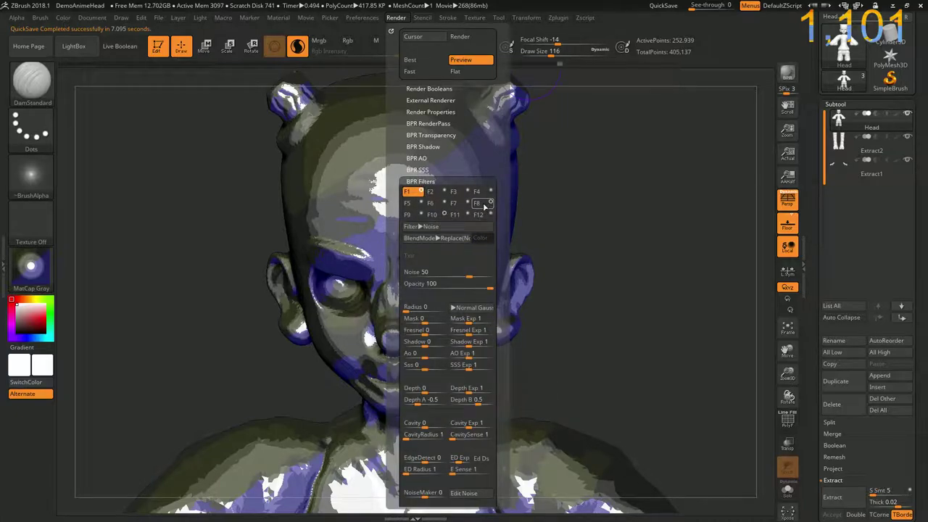
{"action": "left_click", "coordinate": [480, 204]}
{"action": "left_click", "coordinate": [430, 323]}
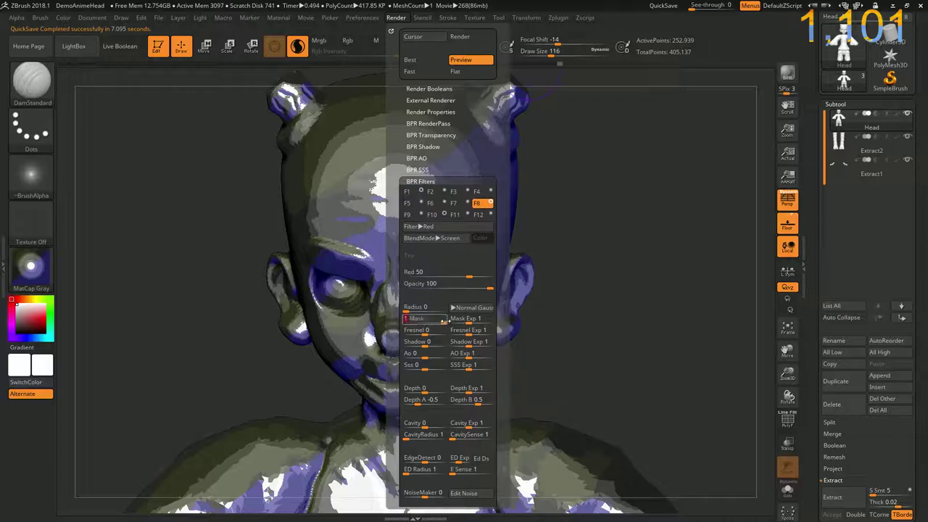
Change BPR filter 11 to Posterize and adjust its mask strength
{"action": "left_click", "coordinate": [423, 215]}
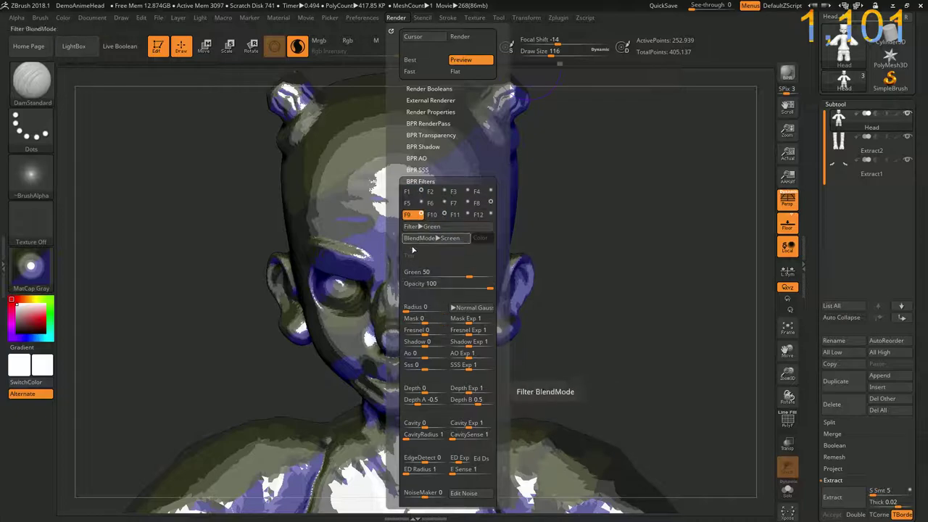
{"action": "left_click", "coordinate": [464, 216]}
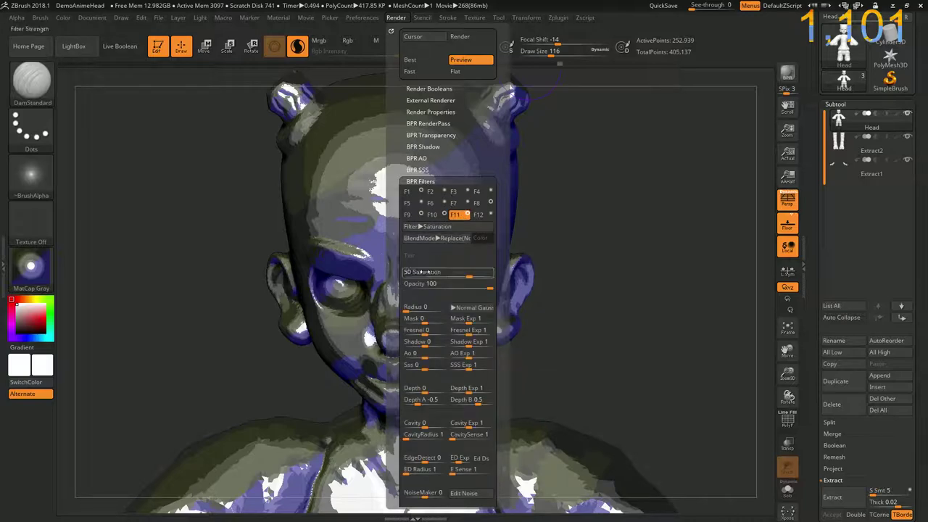
{"action": "left_click", "coordinate": [428, 227]}
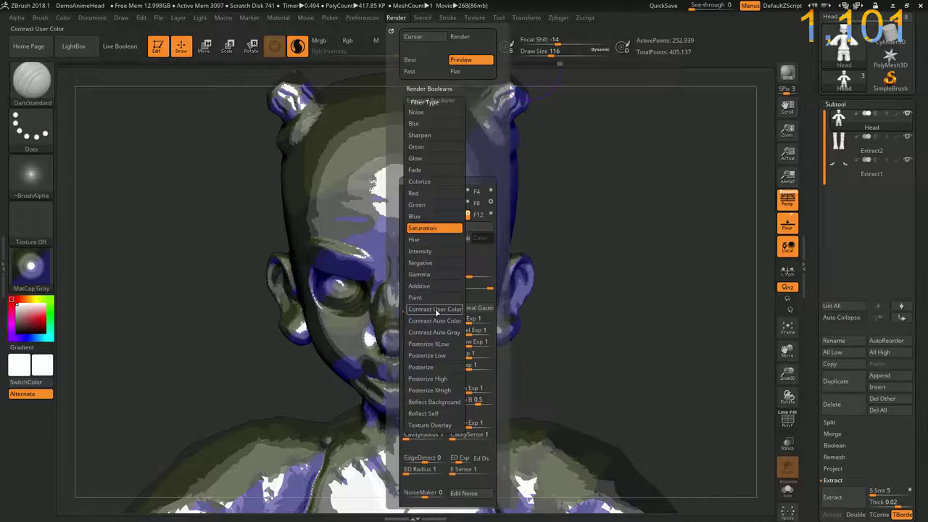
{"action": "left_click", "coordinate": [421, 367]}
{"action": "mouse_move", "coordinate": [426, 319]}
{"action": "left_mouse_down"}
{"action": "mouse_move", "coordinate": [435, 321]}
{"action": "mouse_move", "coordinate": [409, 319]}
{"action": "mouse_move", "coordinate": [413, 307]}
{"action": "left_mouse_up"}
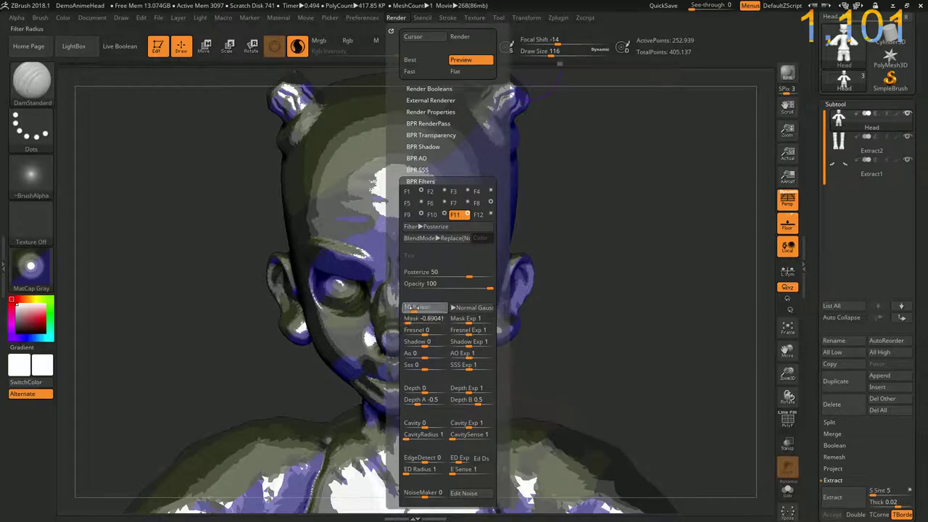
Set BPR filter 12 to Posterize High with its mask raised to 0.58904
{"action": "left_click", "coordinate": [476, 215]}
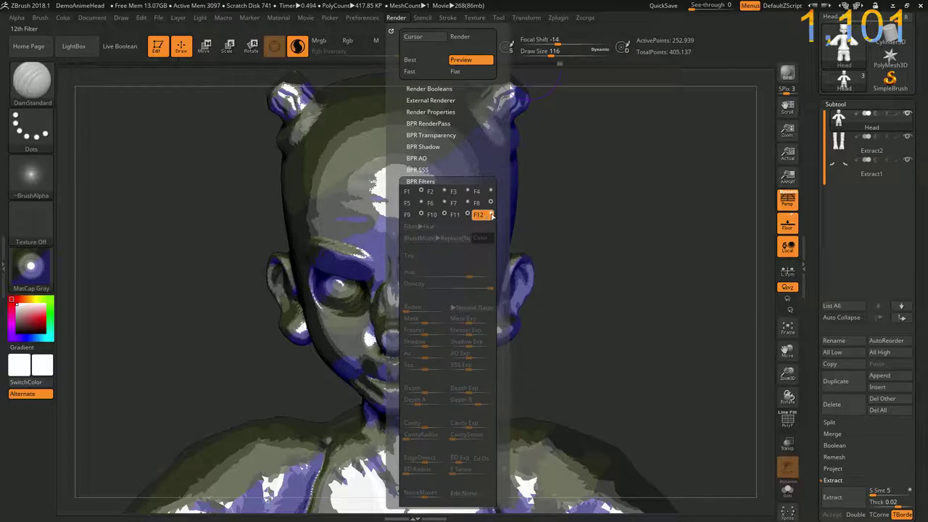
{"action": "left_click", "coordinate": [419, 226]}
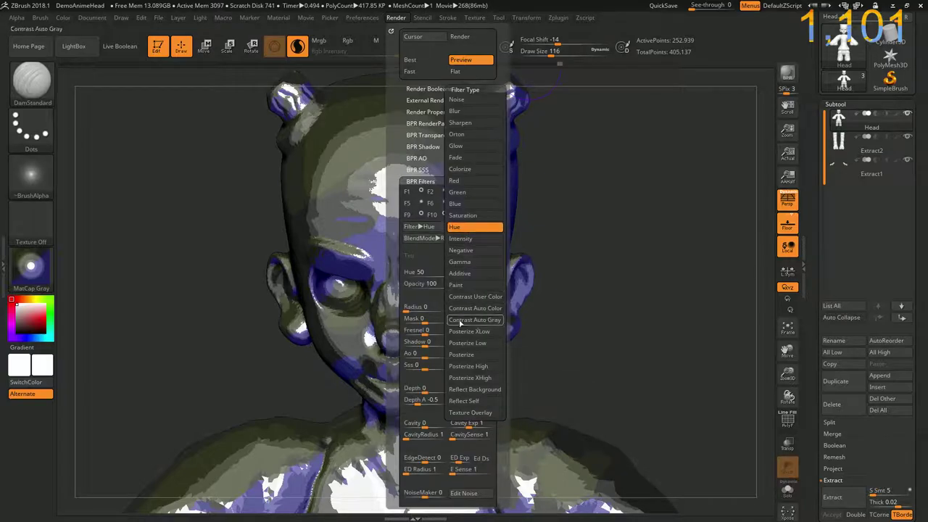
{"action": "left_click", "coordinate": [468, 366]}
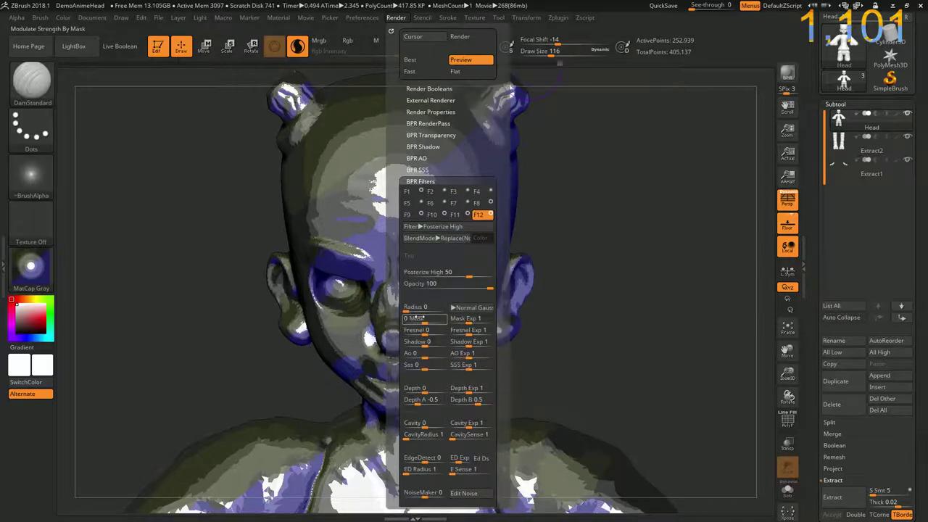
{"action": "mouse_move", "coordinate": [421, 317]}
{"action": "left_mouse_down"}
{"action": "mouse_move", "coordinate": [436, 319]}
{"action": "mouse_move", "coordinate": [411, 319]}
{"action": "mouse_move", "coordinate": [427, 310]}
{"action": "left_mouse_up"}
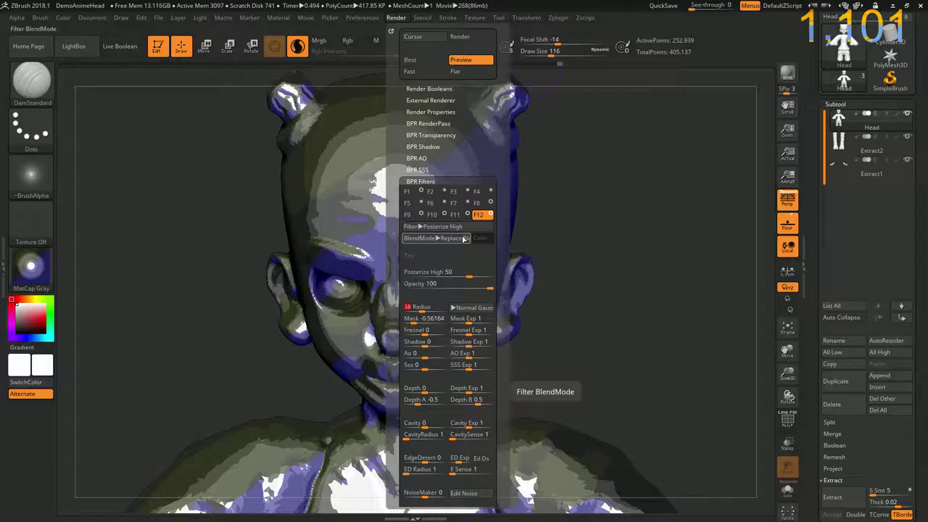
Run a BPR render twice to show the posterized purple-toned face on a teal background
{"action": "left_click", "coordinate": [785, 74]}
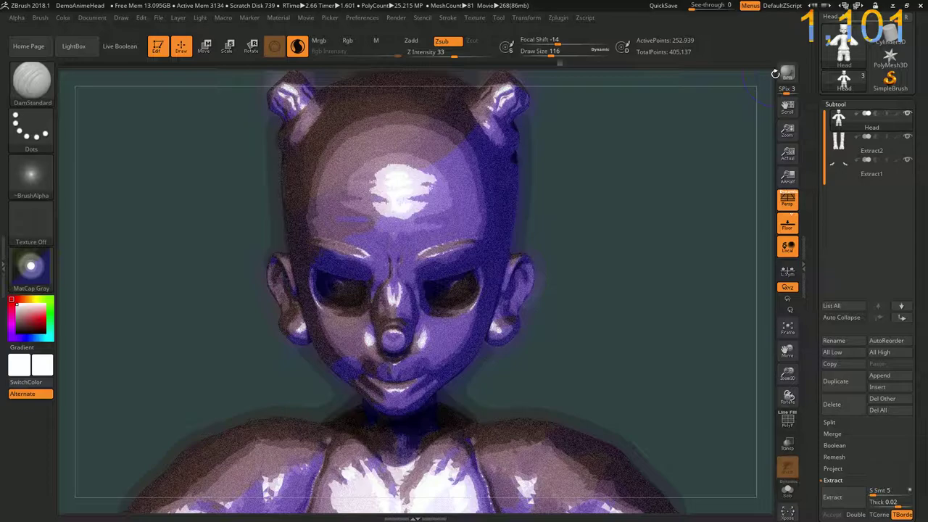
{"action": "left_click", "coordinate": [775, 73]}
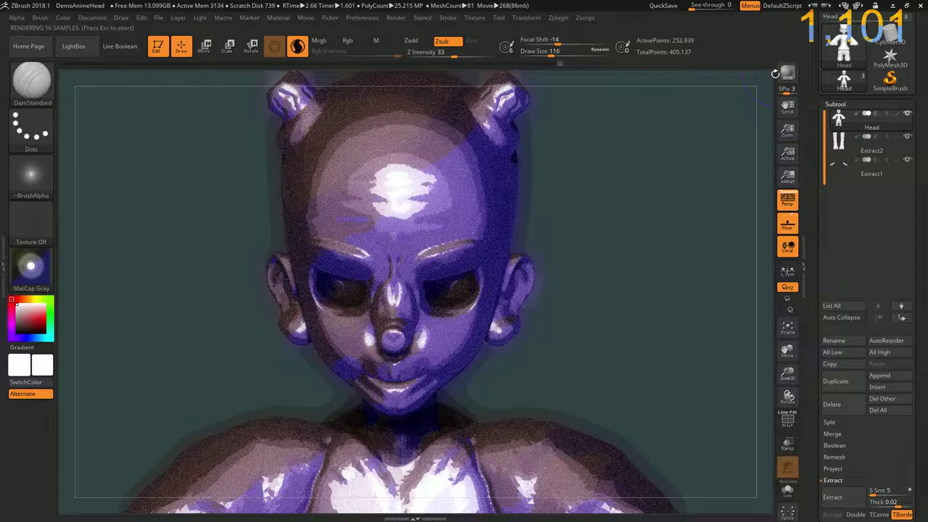